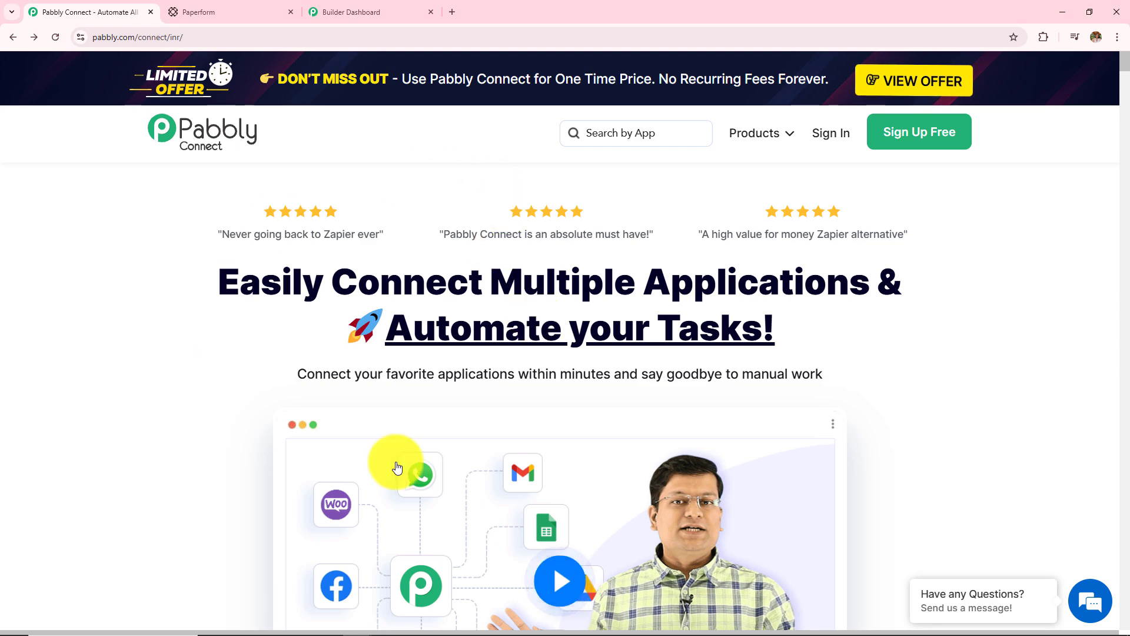
- Sign in to the Pabbly account and open Pabbly Connect from the list of all Pabbly apps
{"action": "left_click", "coordinate": [226, 41]}
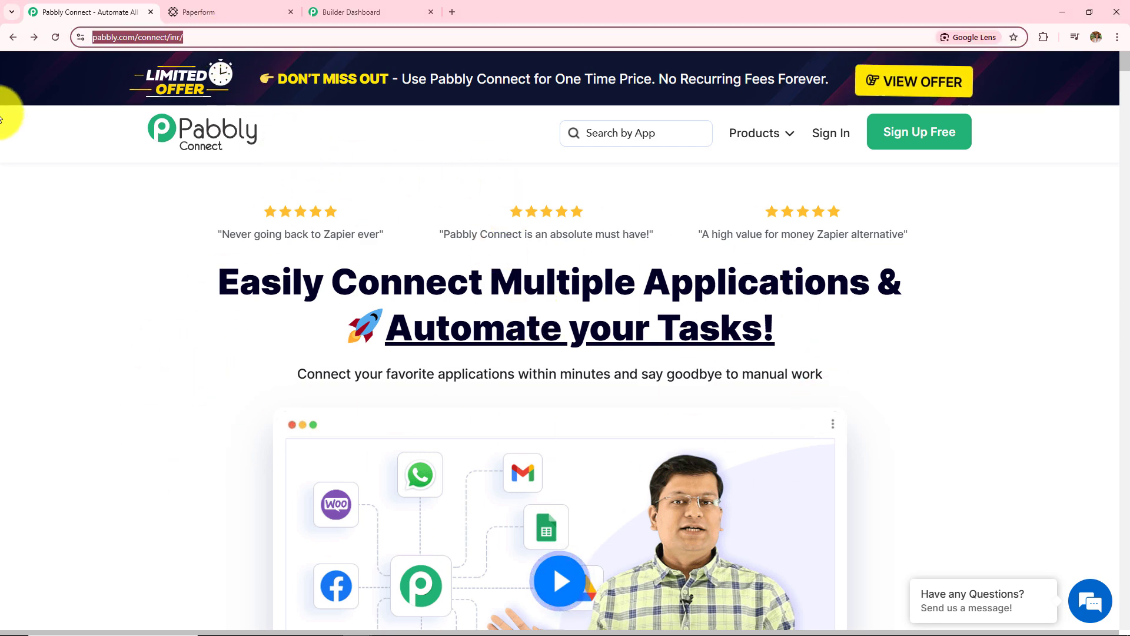
{"action": "left_click", "coordinate": [139, 369]}
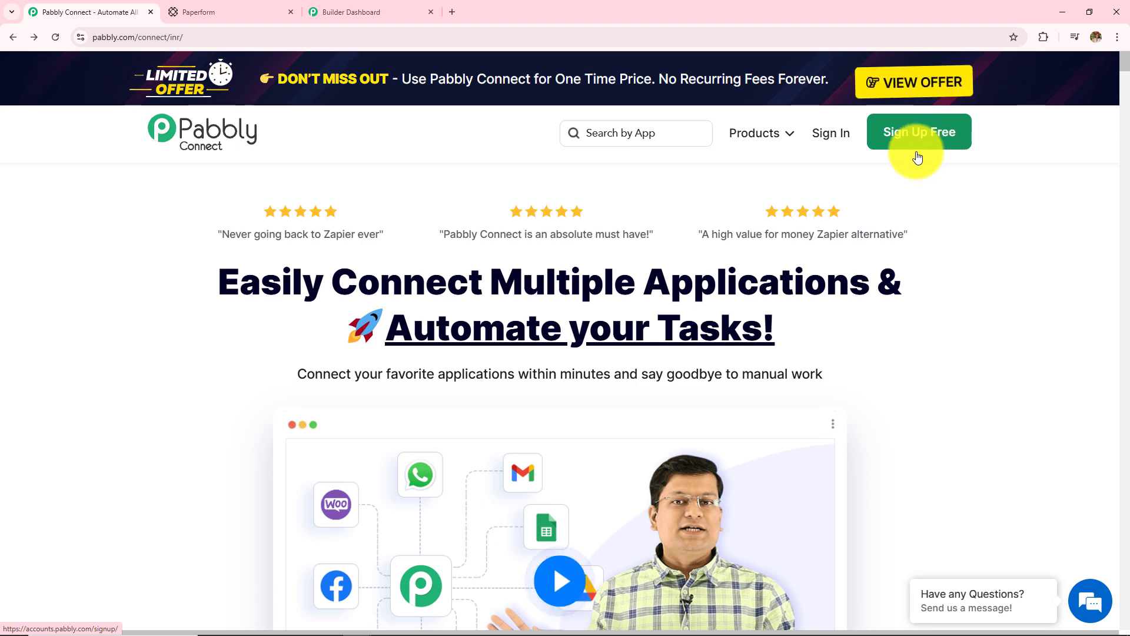
{"action": "left_click", "coordinate": [824, 133]}
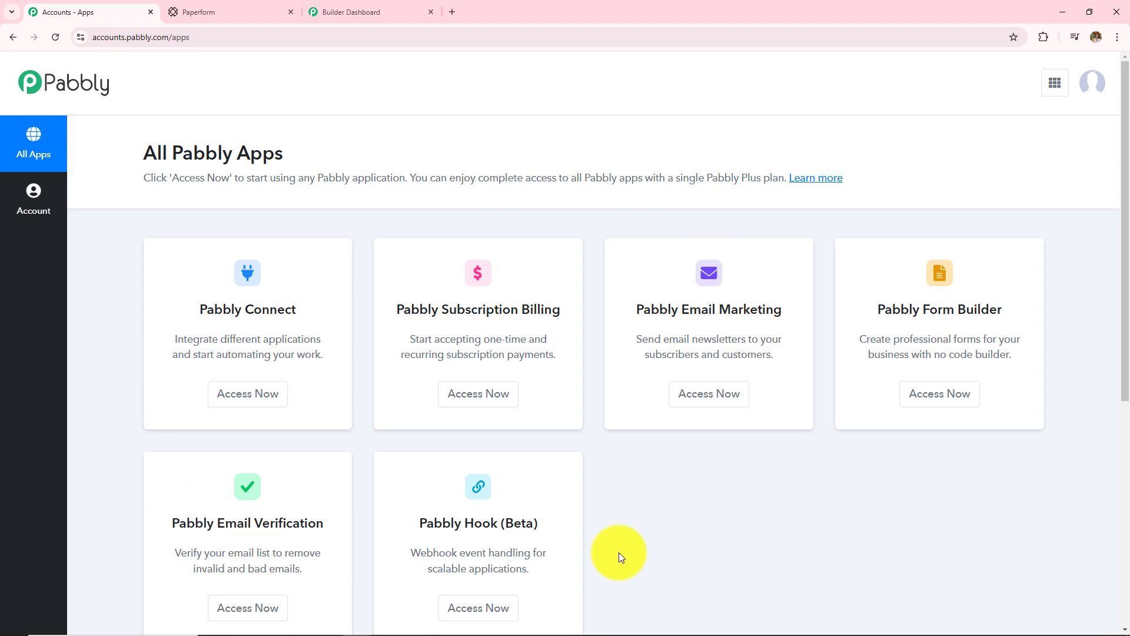
{"action": "scroll", "coordinate": [823, 457], "scroll_direction": "down", "scroll_amount": 3}
{"action": "scroll", "coordinate": [822, 458], "scroll_direction": "up", "scroll_amount": 3}
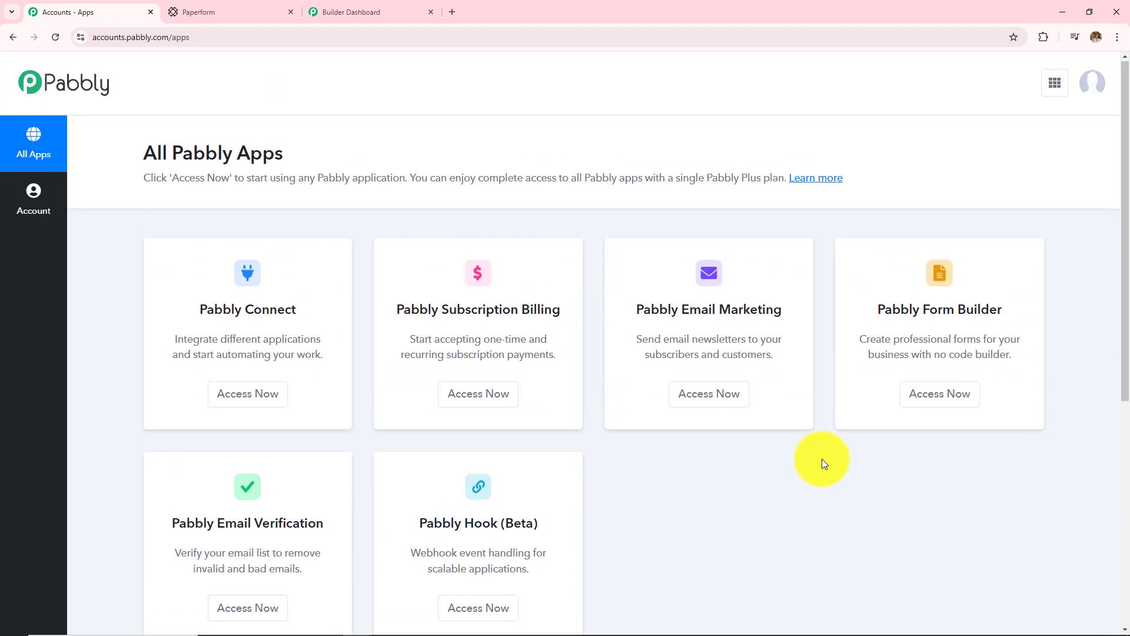
{"action": "left_click", "coordinate": [246, 400]}
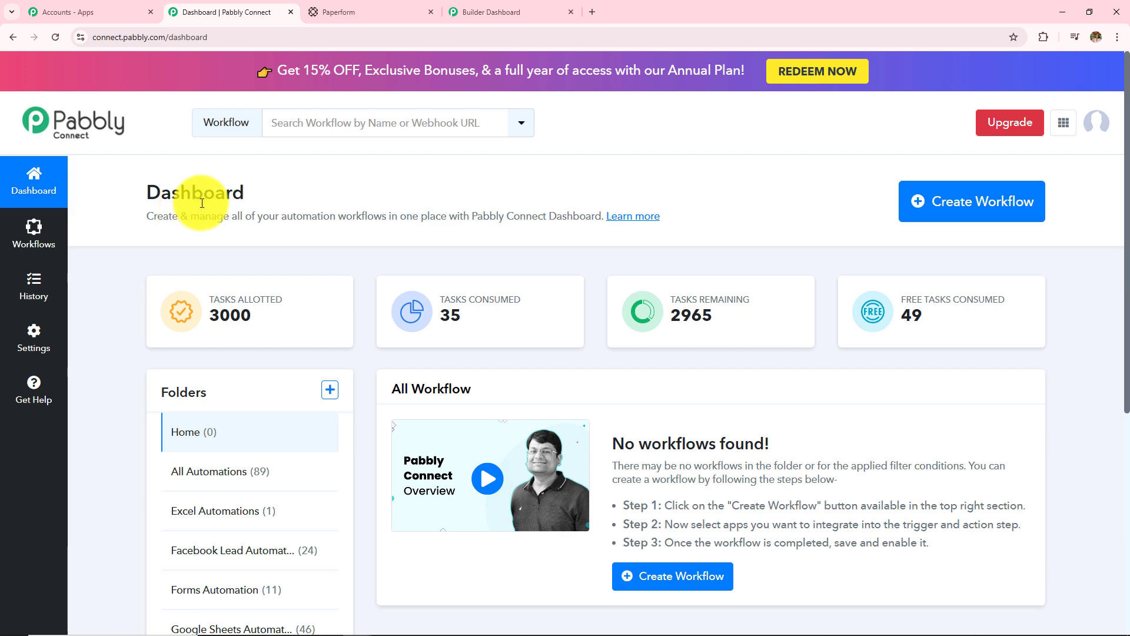
{"action": "scroll", "coordinate": [674, 253], "scroll_direction": "down", "scroll_amount": 1}
{"action": "scroll", "coordinate": [674, 253], "scroll_direction": "down", "scroll_amount": 3}
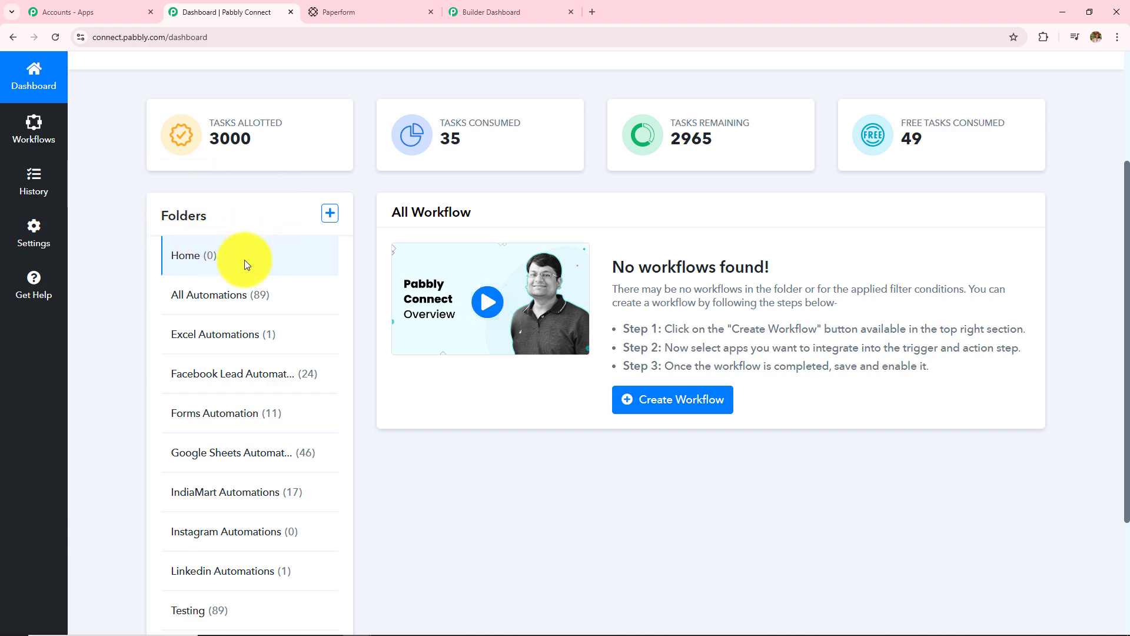
{"action": "scroll", "coordinate": [286, 333], "scroll_direction": "down", "scroll_amount": 3}
{"action": "scroll", "coordinate": [286, 333], "scroll_direction": "up", "scroll_amount": 6}
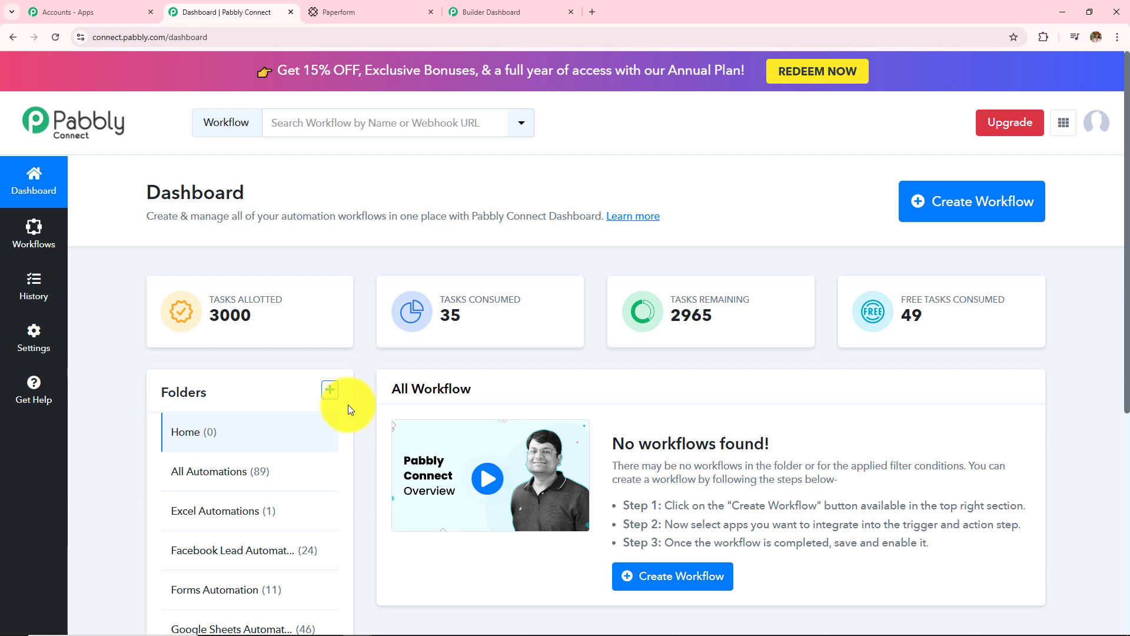
{"action": "left_click", "coordinate": [329, 391]}
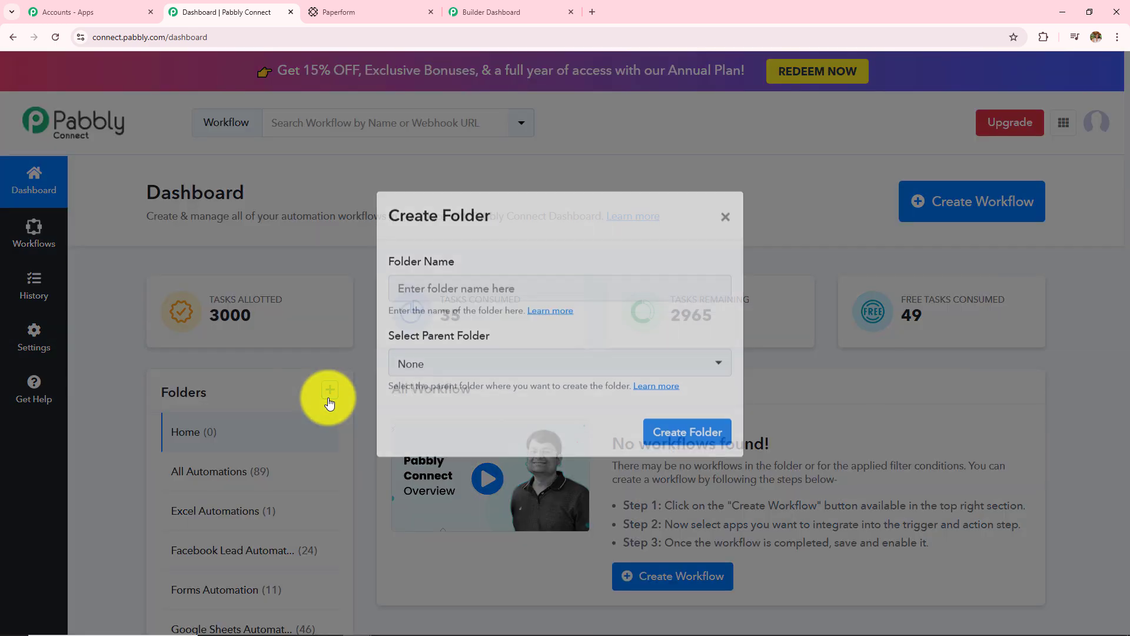
{"action": "left_click", "coordinate": [727, 236]}
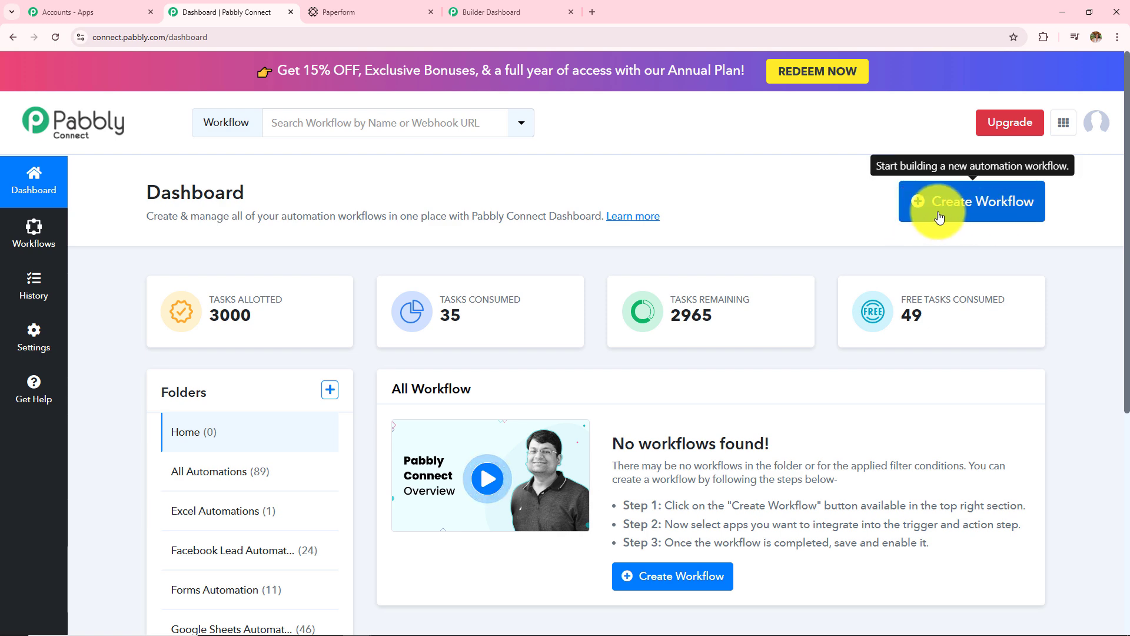
- Start a new workflow named "How to Create Pabbly Email Marketing Subscriber on Paperform Submission"
{"action": "left_click", "coordinate": [974, 220]}
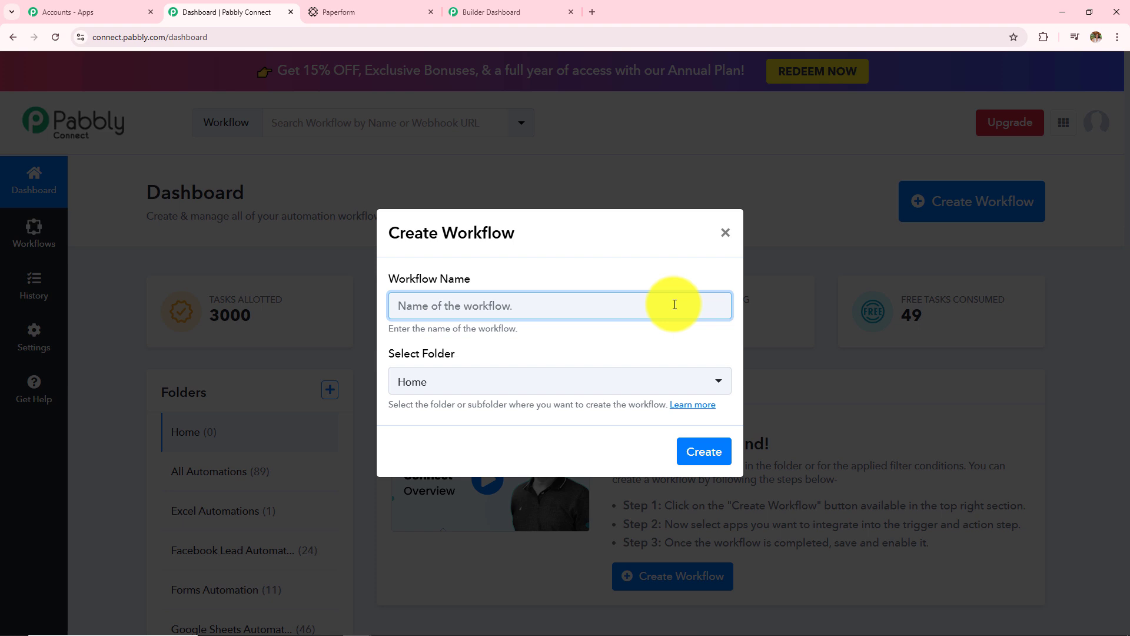
{"action": "left_click", "coordinate": [498, 388]}
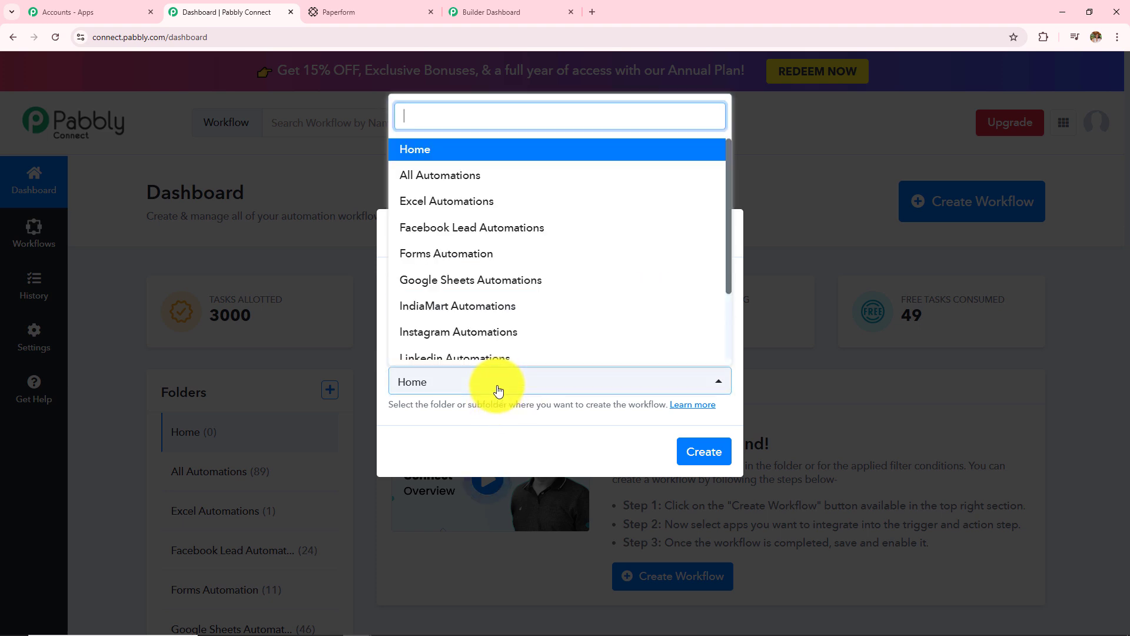
{"action": "scroll", "coordinate": [524, 308], "scroll_direction": "down", "scroll_amount": 3}
{"action": "left_click", "coordinate": [434, 273]}
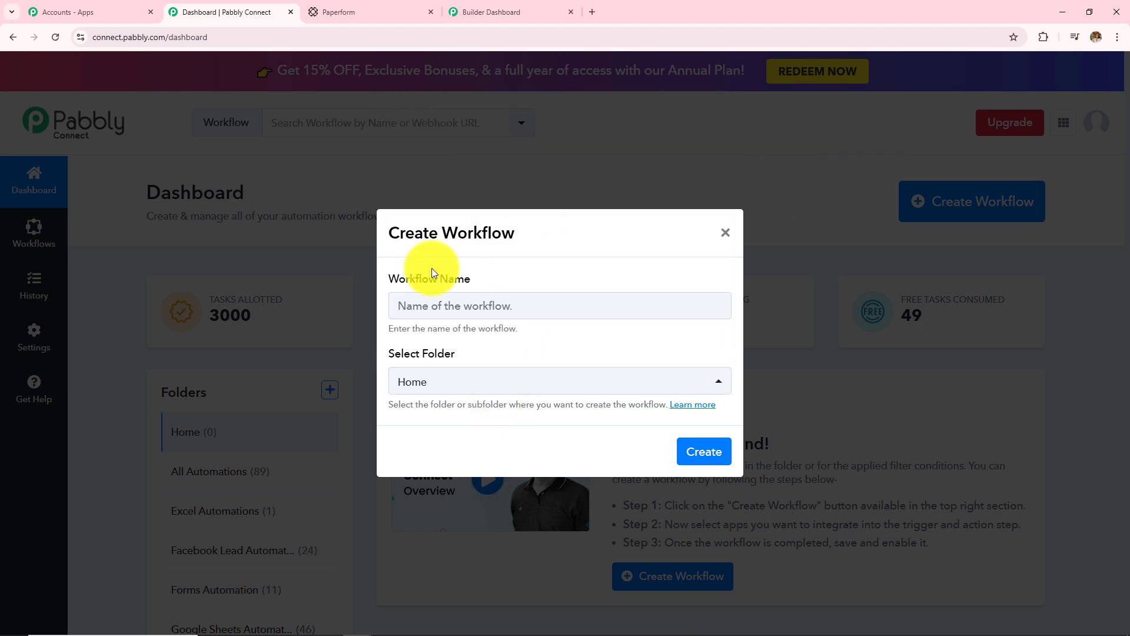
{"action": "left_click", "coordinate": [487, 306]}
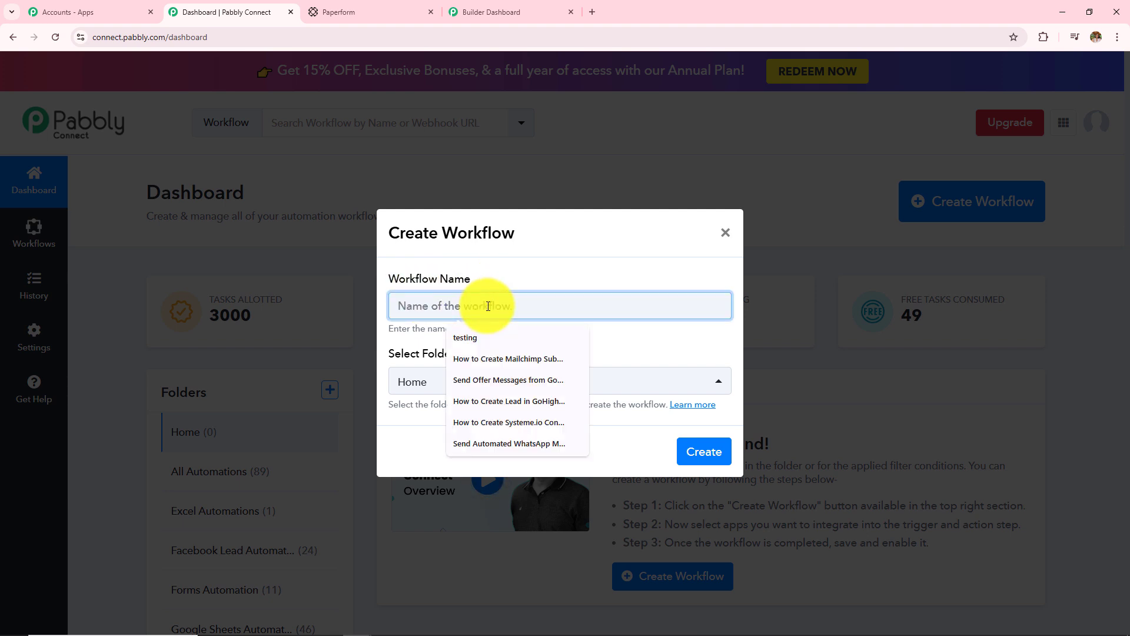
{"action": "type", "text": "Create Pabbly Email Marketing Subscriber on Paperform Submission"}
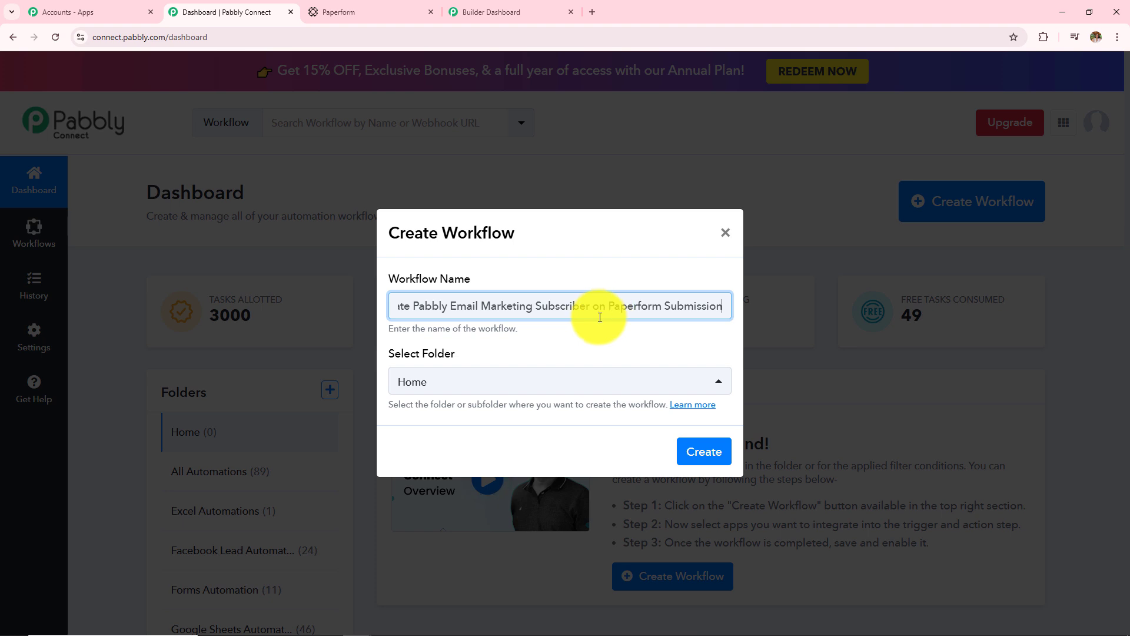
- Assign the new workflow to the Forms Automation folder and create it
{"action": "left_click", "coordinate": [542, 383]}
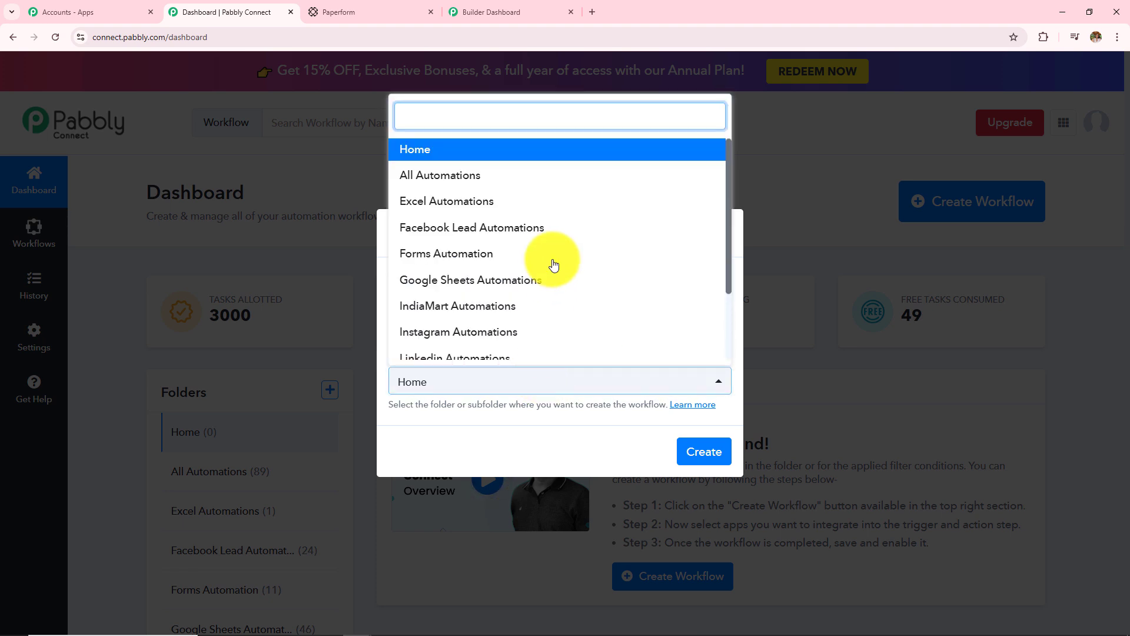
{"action": "scroll", "coordinate": [537, 232], "scroll_direction": "down", "scroll_amount": 3}
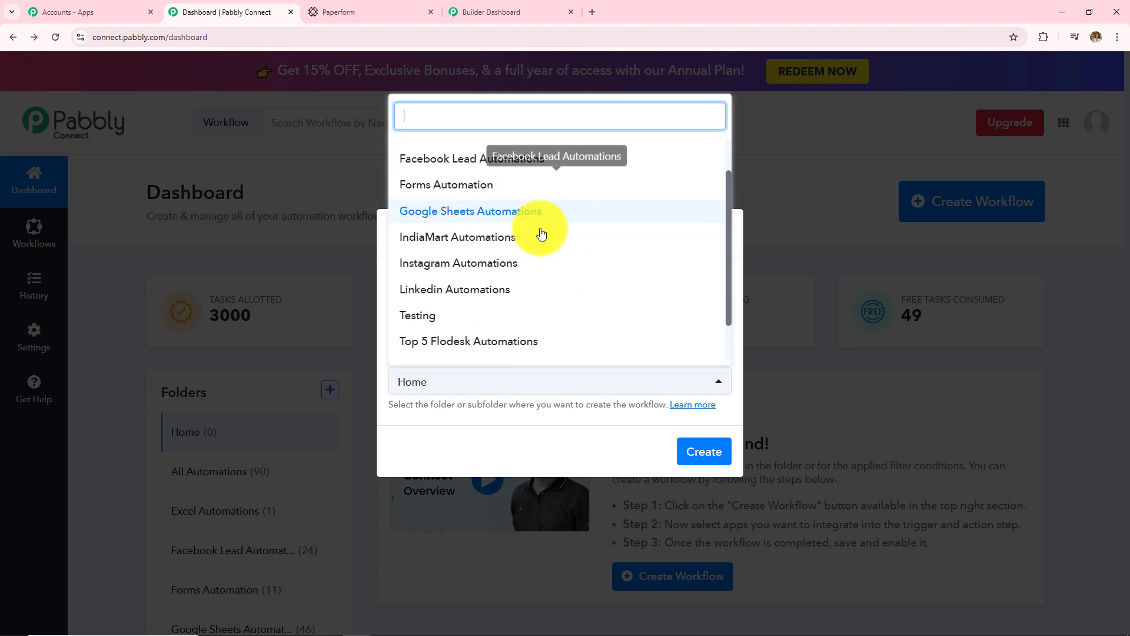
{"action": "scroll", "coordinate": [540, 232], "scroll_direction": "up", "scroll_amount": 3}
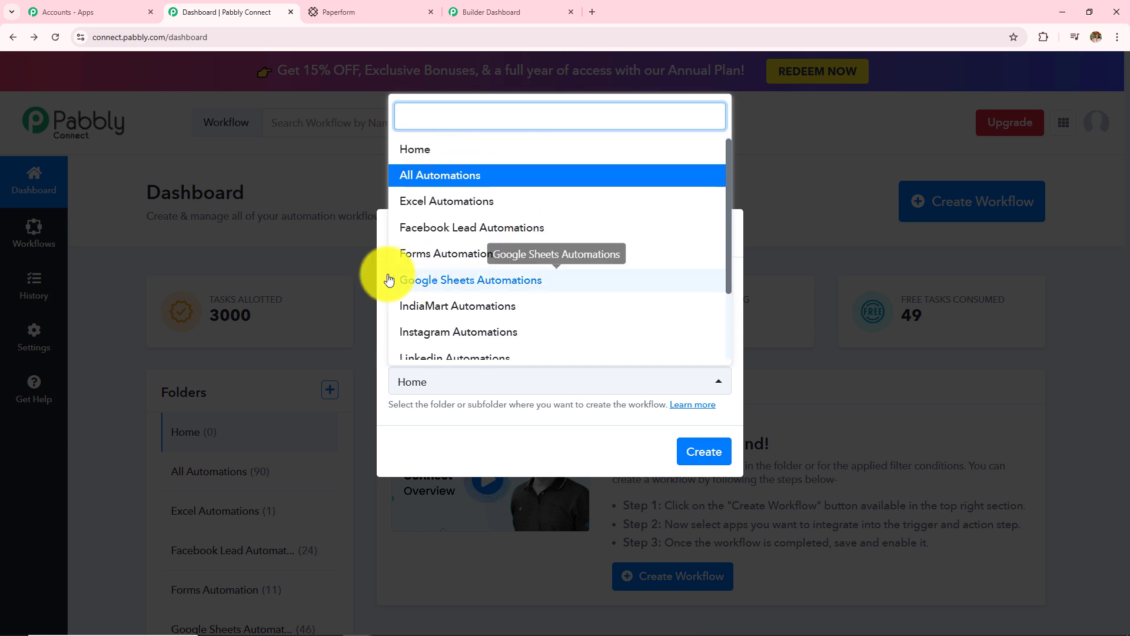
{"action": "left_click", "coordinate": [485, 261]}
{"action": "left_click", "coordinate": [688, 459]}
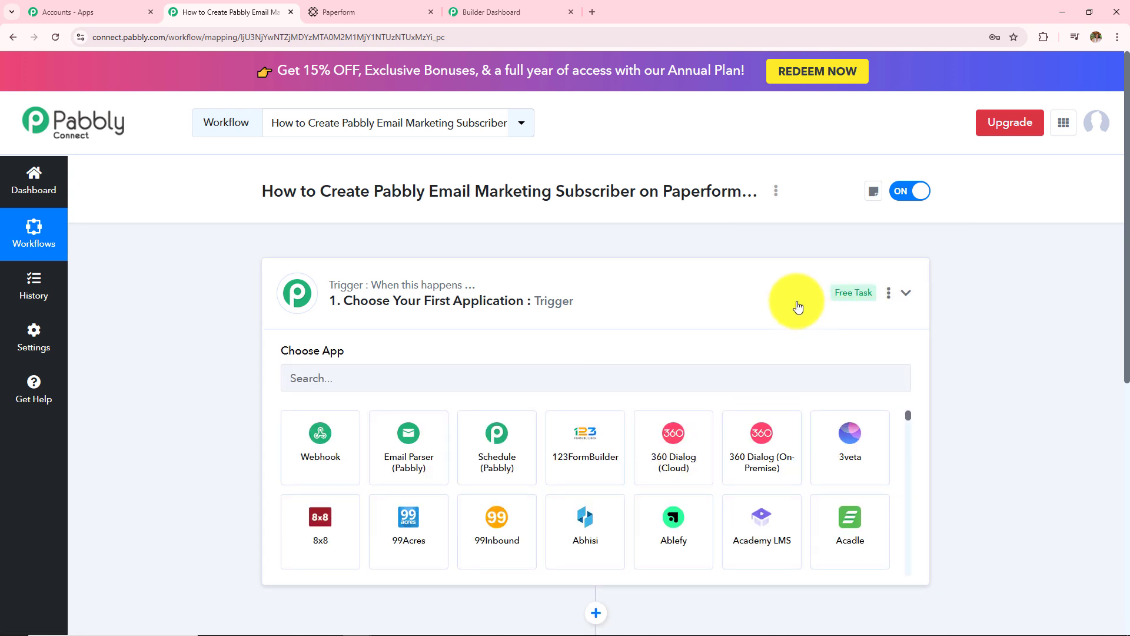
- Set the workflow's trigger application to Paperform with New Form Submission as the trigger event
{"action": "left_click", "coordinate": [798, 306]}
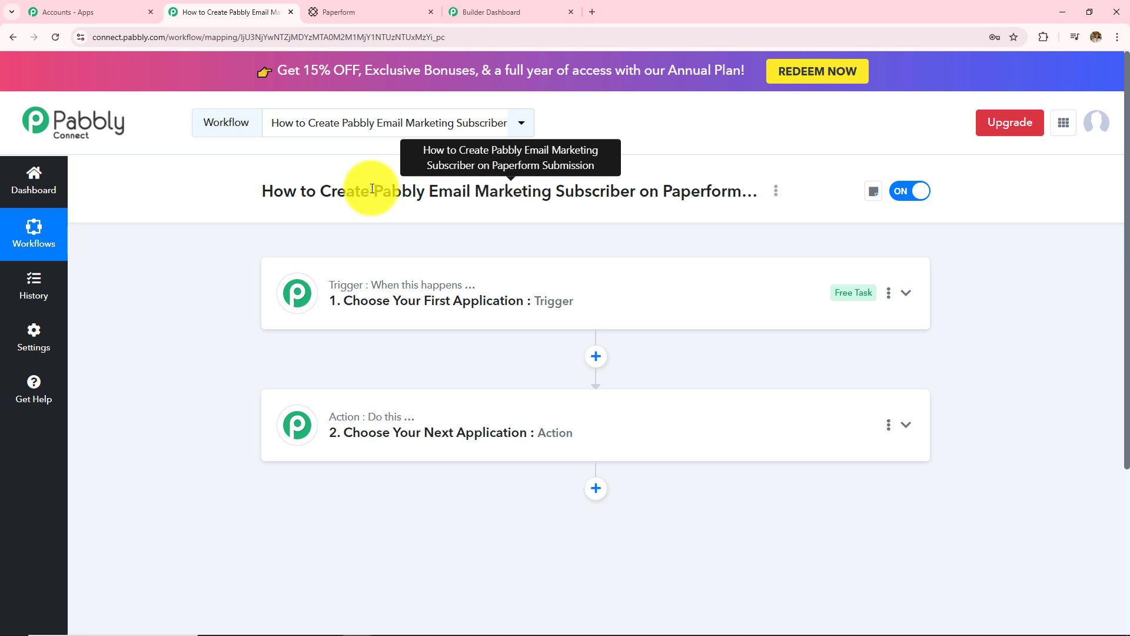
{"action": "left_click", "coordinate": [469, 295]}
{"action": "left_click", "coordinate": [418, 378]}
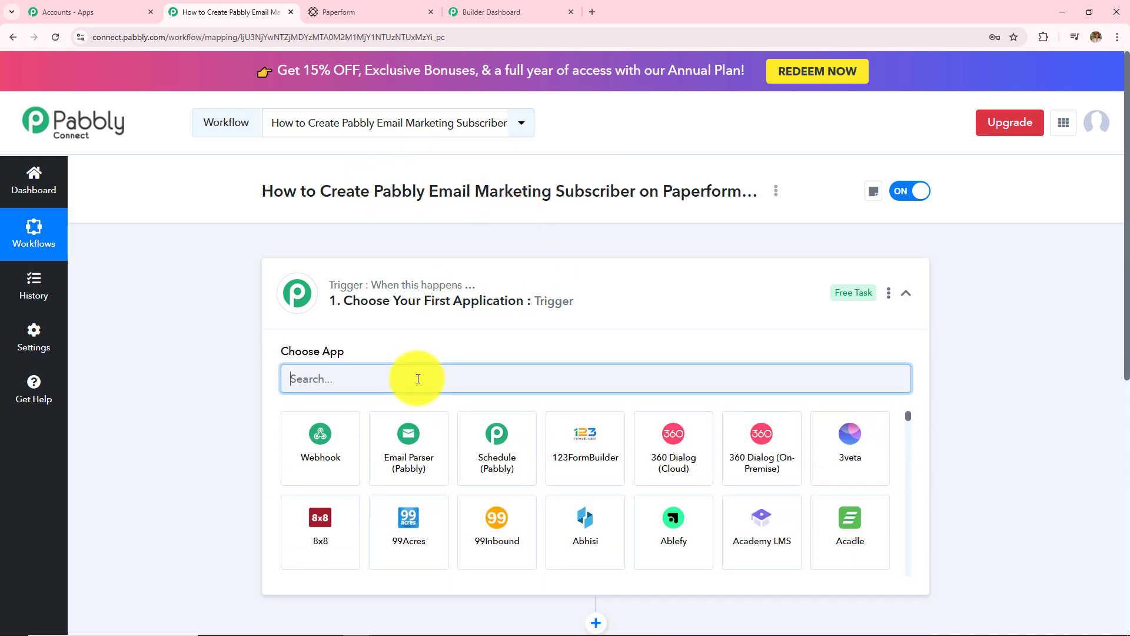
{"action": "type", "text": "Paper"}
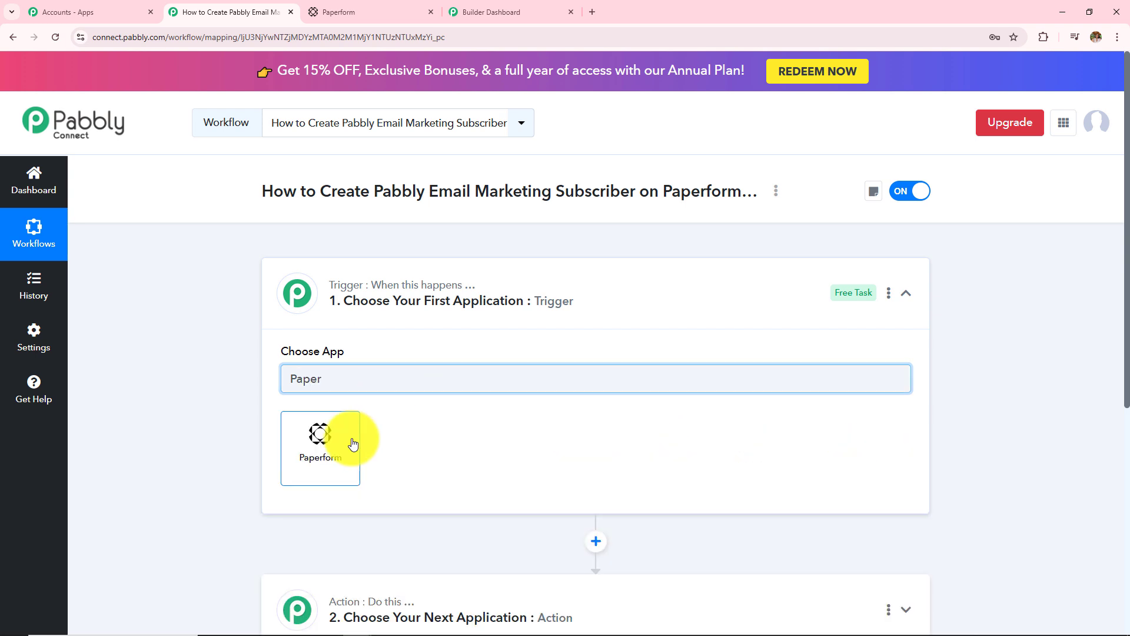
{"action": "left_click", "coordinate": [352, 443]}
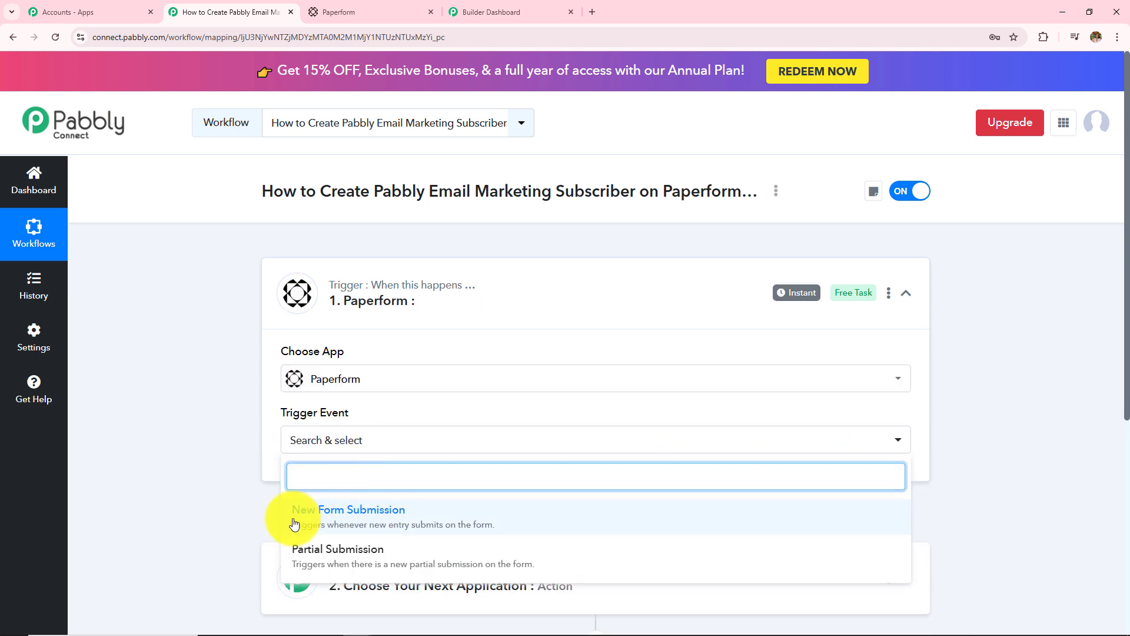
{"action": "left_click", "coordinate": [368, 522]}
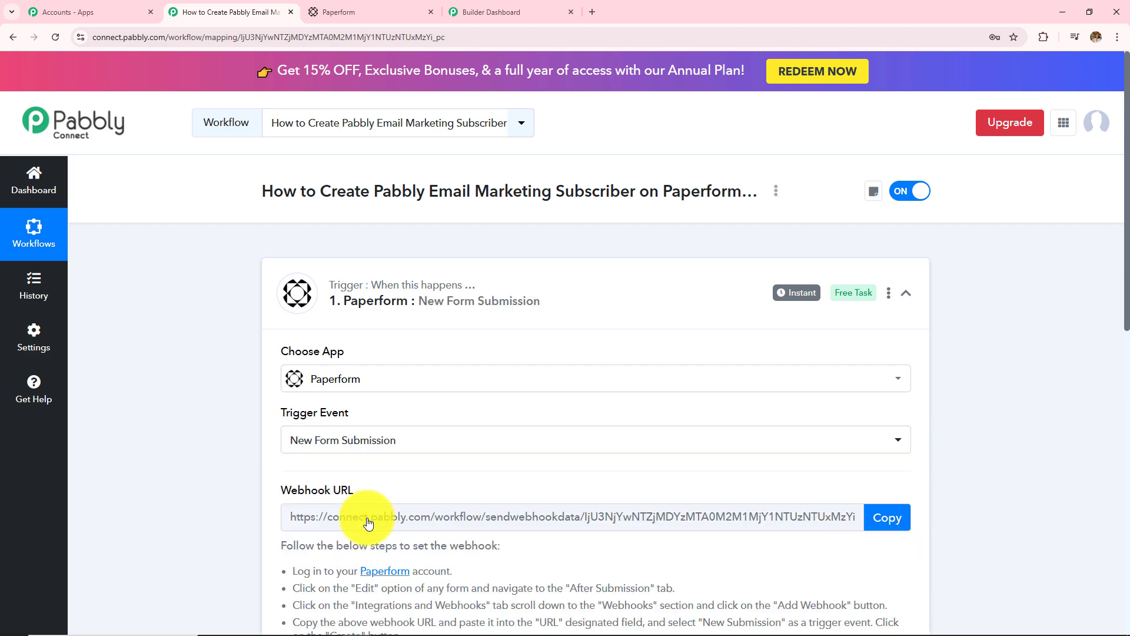
- Read the trigger's webhook setup instructions, then switch to Paperform and open the Registration Form for editing
{"action": "scroll", "coordinate": [602, 338], "scroll_direction": "down", "scroll_amount": 2}
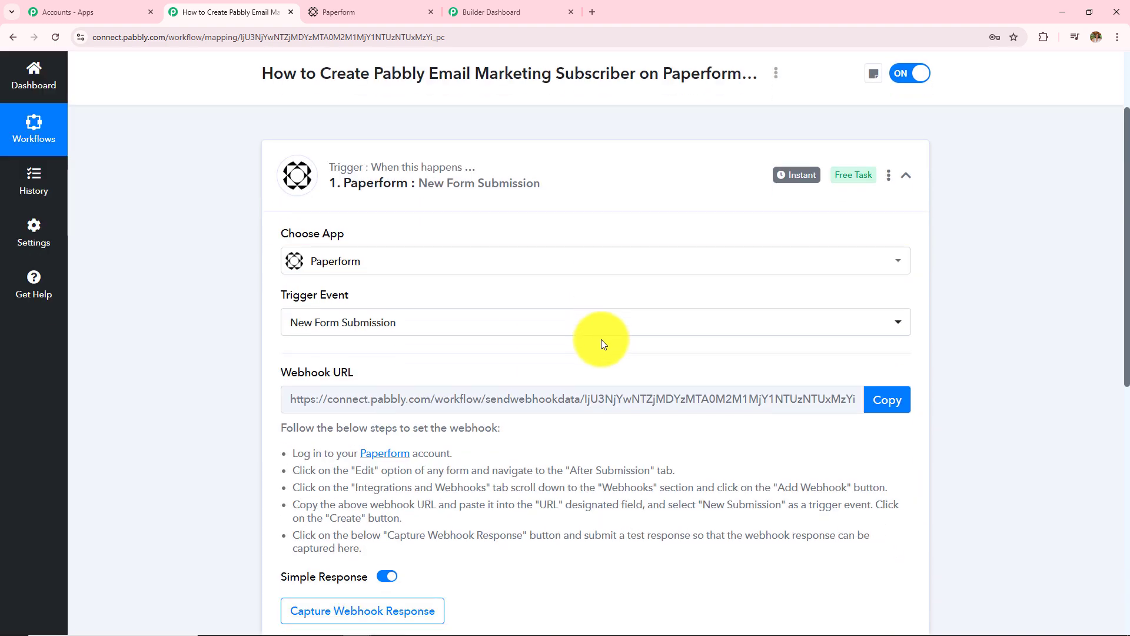
{"action": "scroll", "coordinate": [601, 339], "scroll_direction": "down", "scroll_amount": 1}
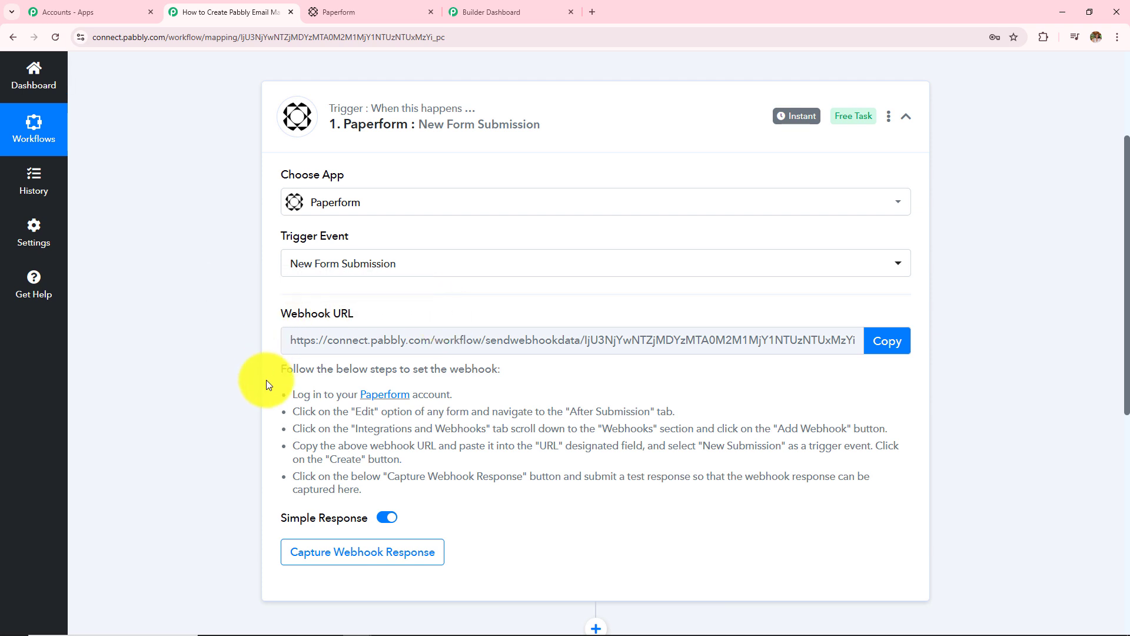
{"action": "left_click_drag", "start_coordinate": [266, 380], "coordinate": [464, 500]}
{"action": "left_click", "coordinate": [336, 447]}
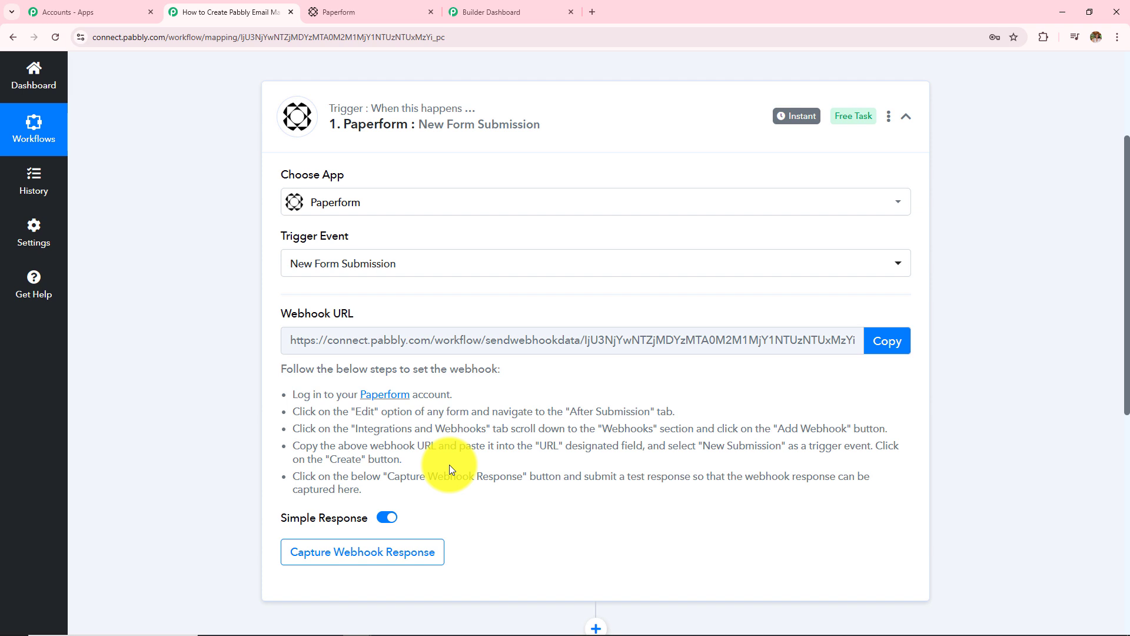
{"action": "left_click", "coordinate": [350, 8]}
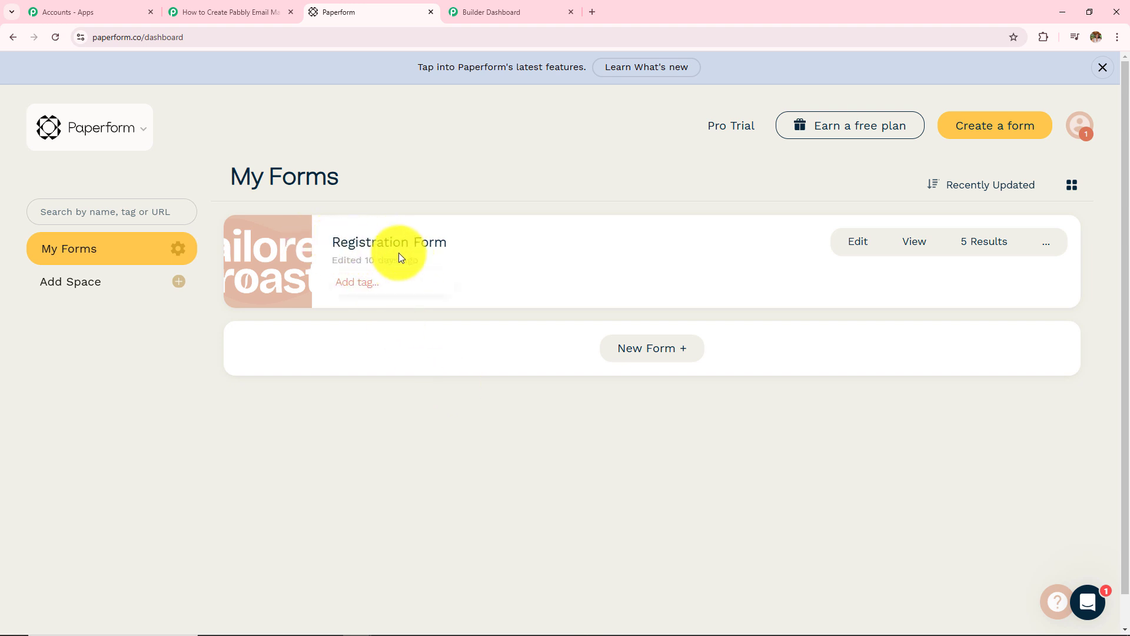
{"action": "left_click", "coordinate": [863, 248]}
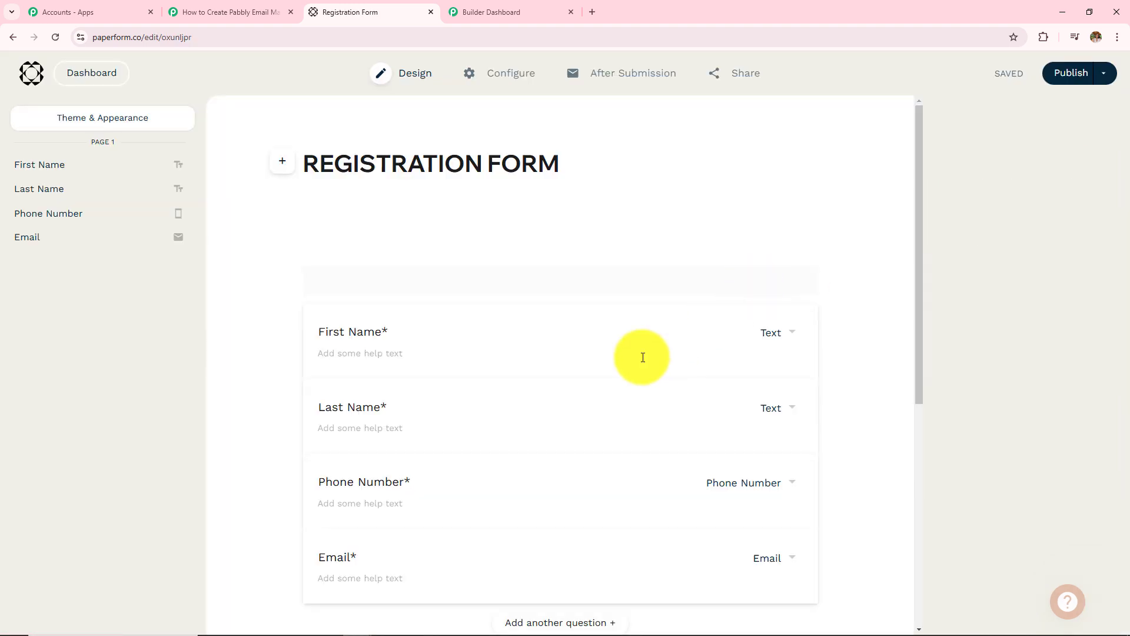
- Review the Registration Form's fields, then start a new webhook in its after-submission Integrations & Webhooks settings
{"action": "scroll", "coordinate": [406, 177], "scroll_direction": "down", "scroll_amount": 1}
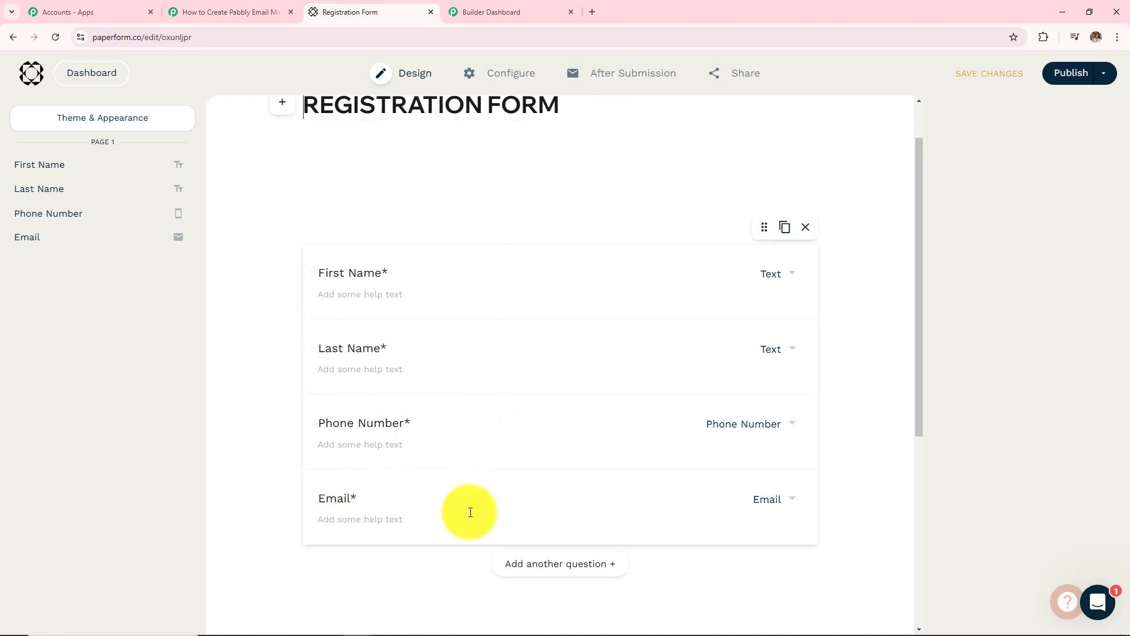
{"action": "scroll", "coordinate": [470, 511], "scroll_direction": "up", "scroll_amount": 1}
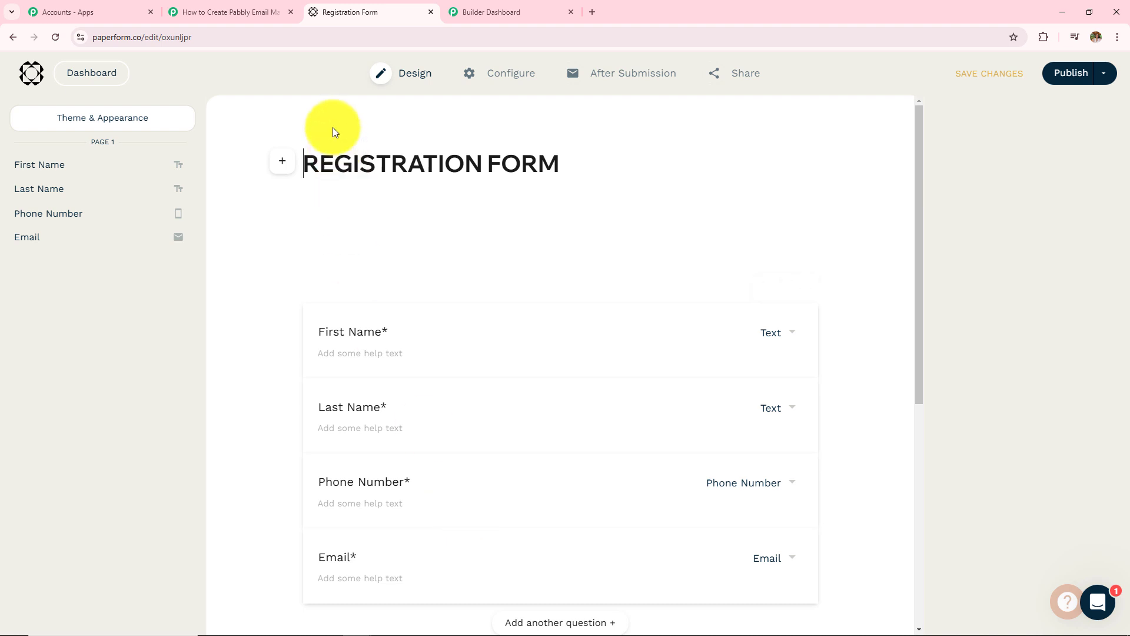
{"action": "mouse_move", "coordinate": [583, 82]}
{"action": "left_click", "coordinate": [622, 76]}
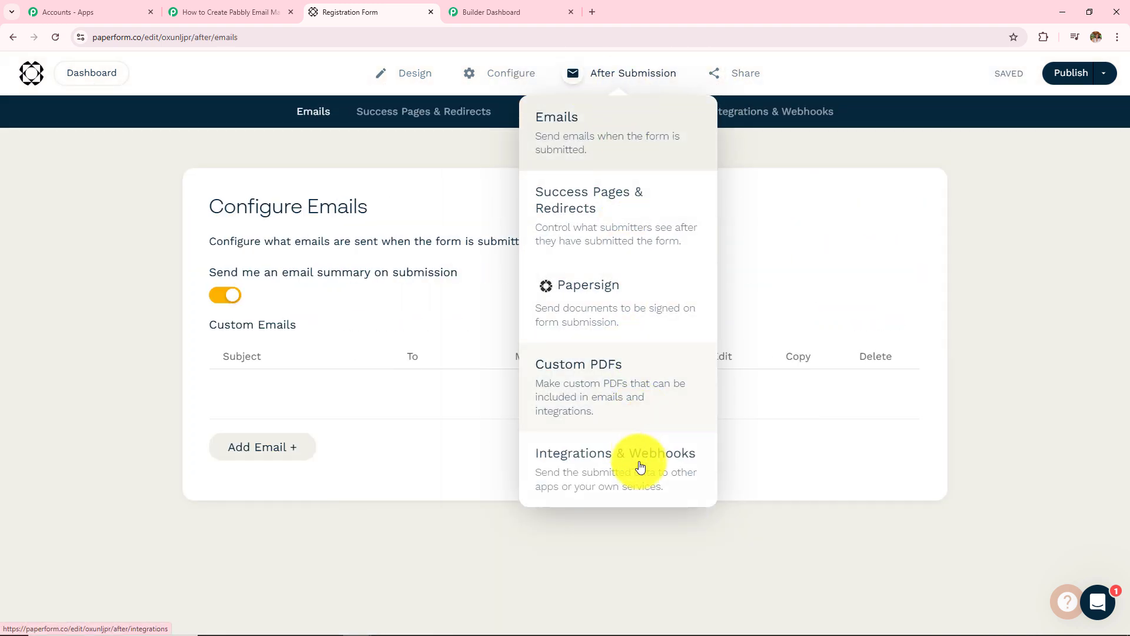
{"action": "left_click", "coordinate": [582, 475]}
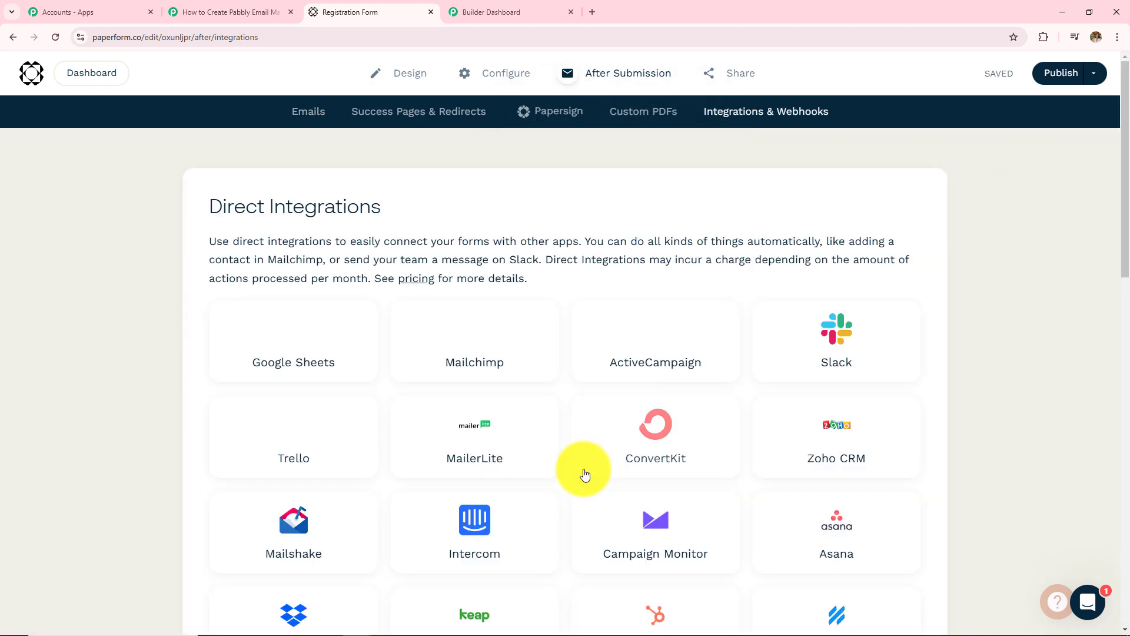
{"action": "scroll", "coordinate": [586, 202], "scroll_direction": "down", "scroll_amount": 14}
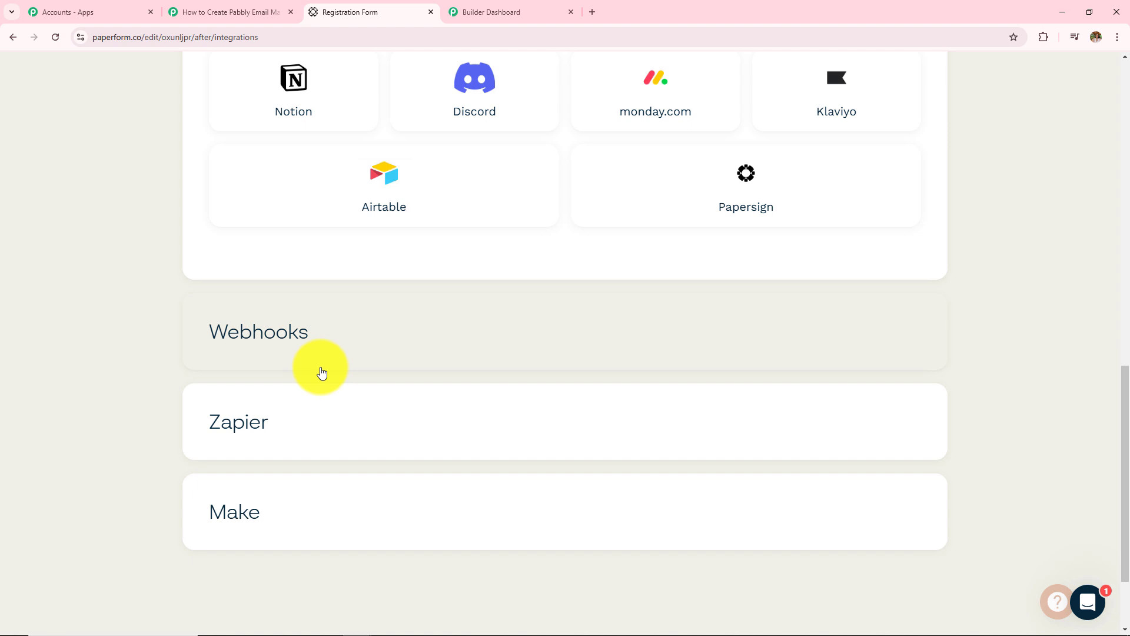
{"action": "left_click", "coordinate": [321, 368]}
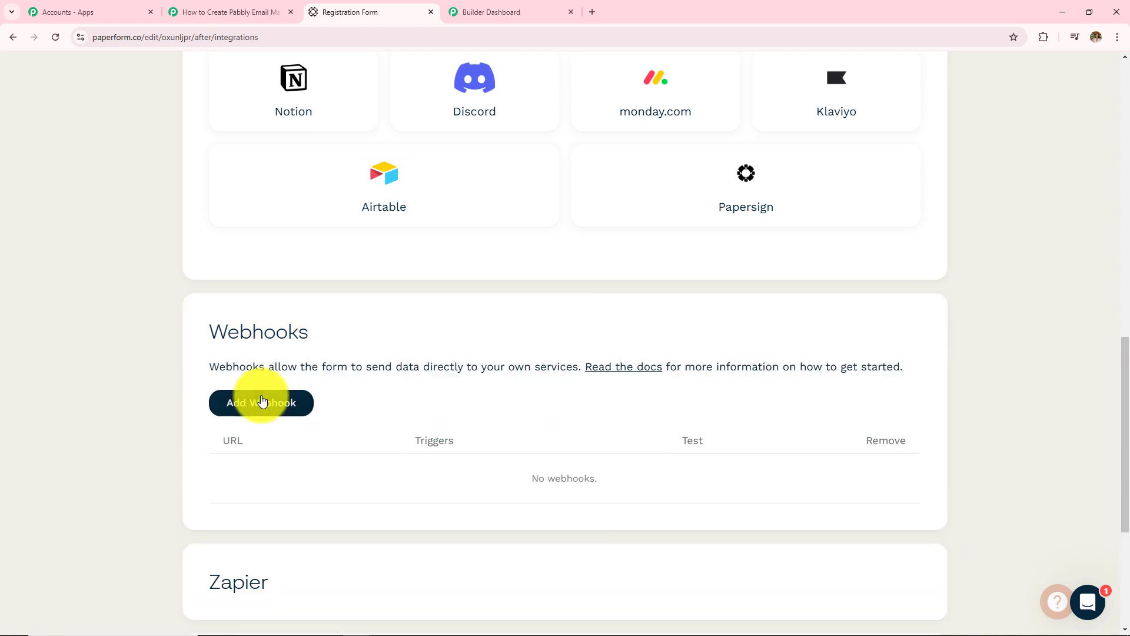
{"action": "left_click", "coordinate": [259, 406]}
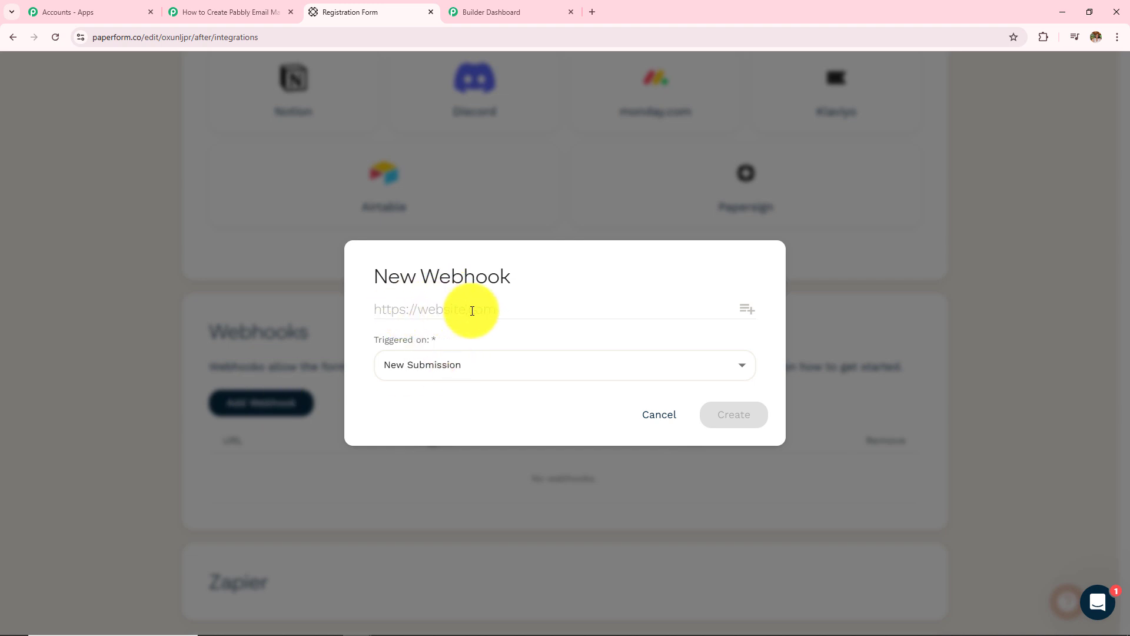
- Copy the Paperform trigger's webhook URL from Pabbly Connect and paste it as the new webhook's URL in Paperform
{"action": "left_click", "coordinate": [270, 10]}
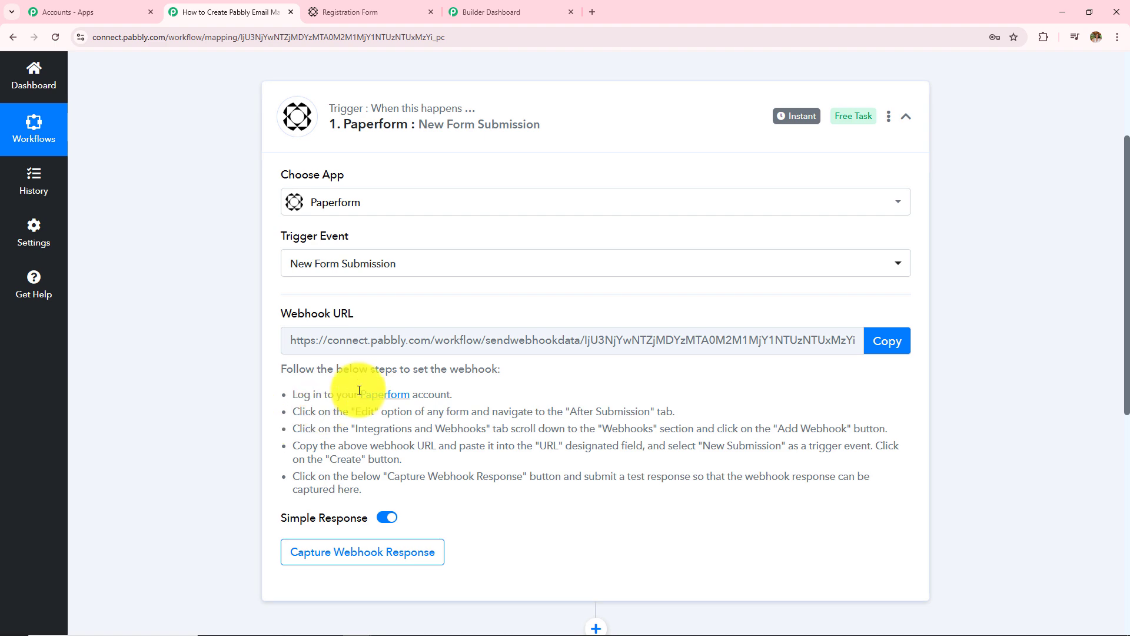
{"action": "left_click", "coordinate": [887, 341]}
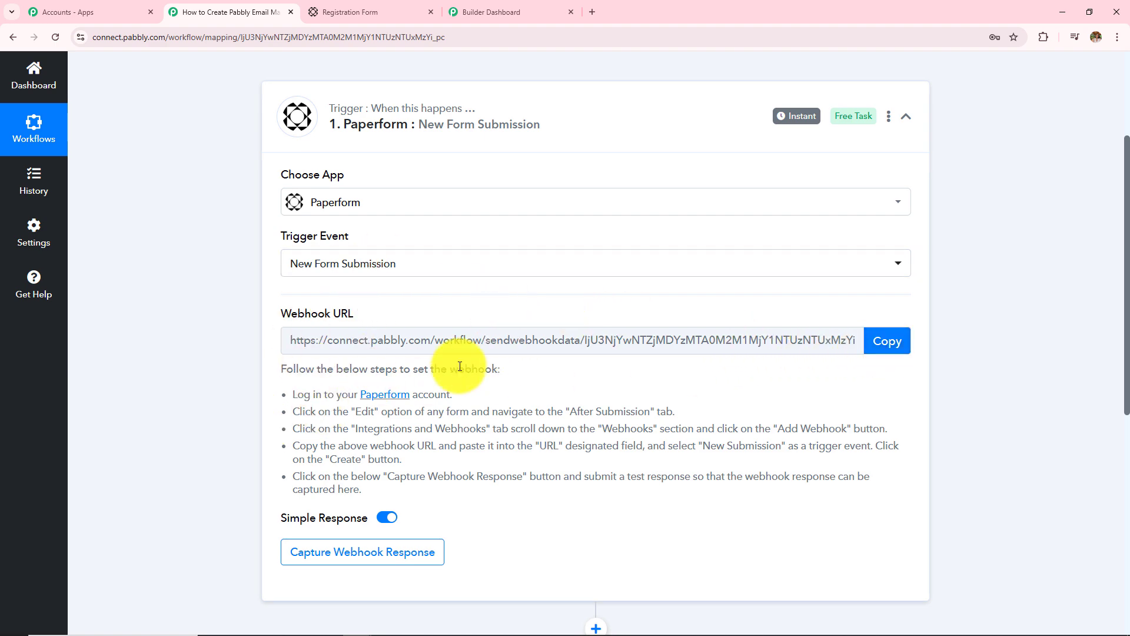
{"action": "left_click", "coordinate": [376, 10]}
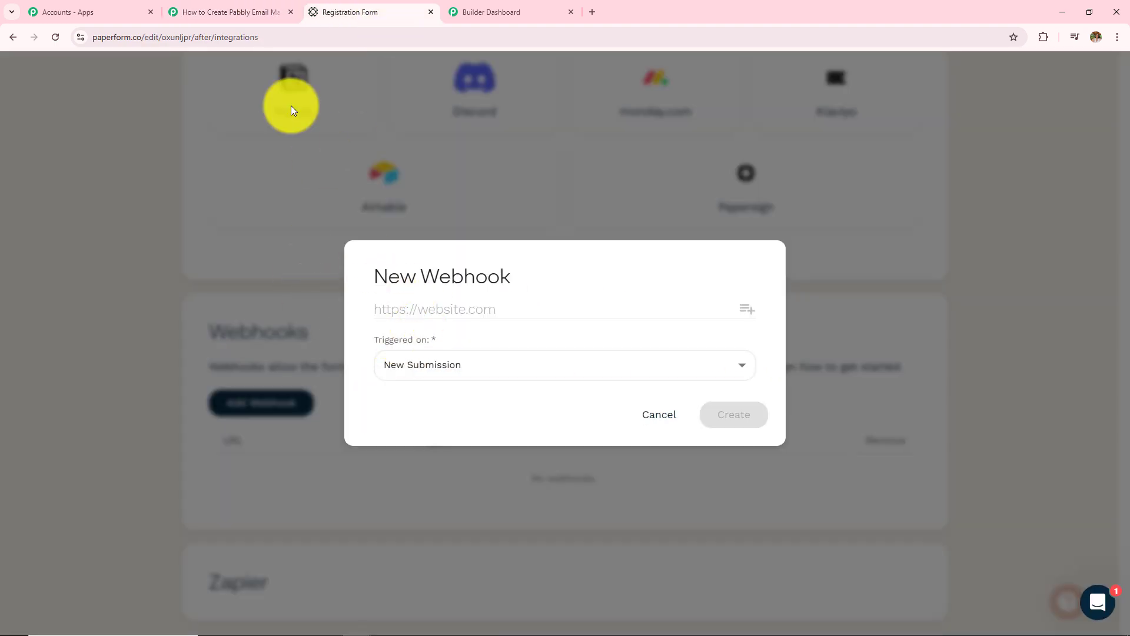
{"action": "left_click", "coordinate": [229, 12]}
{"action": "left_click", "coordinate": [895, 341]}
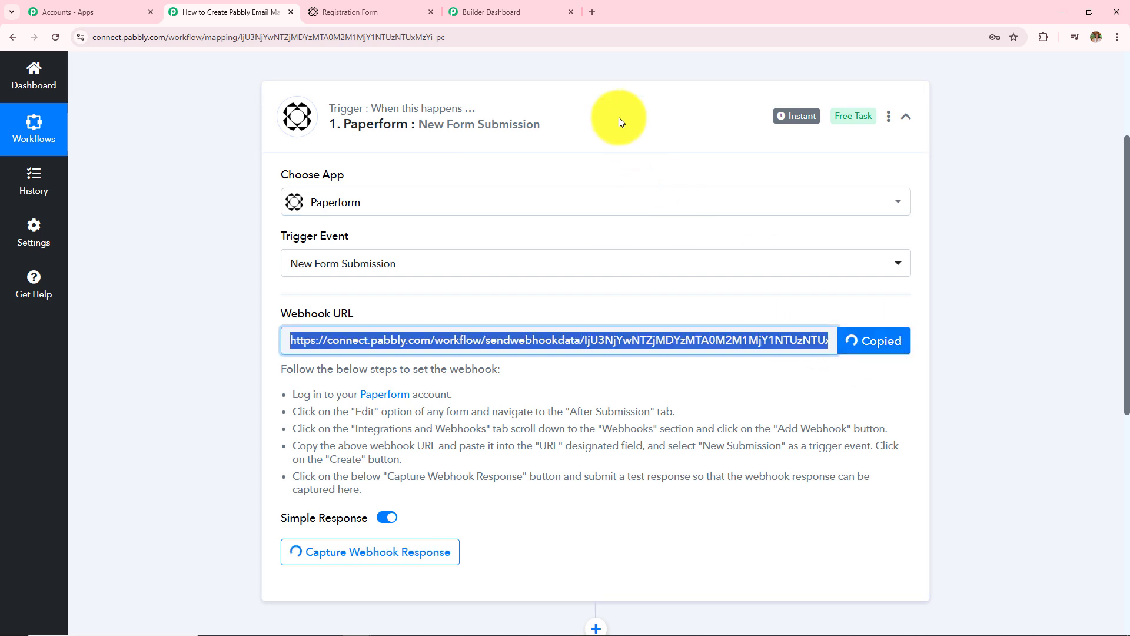
{"action": "left_click", "coordinate": [358, 11]}
{"action": "left_click", "coordinate": [466, 306]}
{"action": "key", "text": "ctrl+v"}
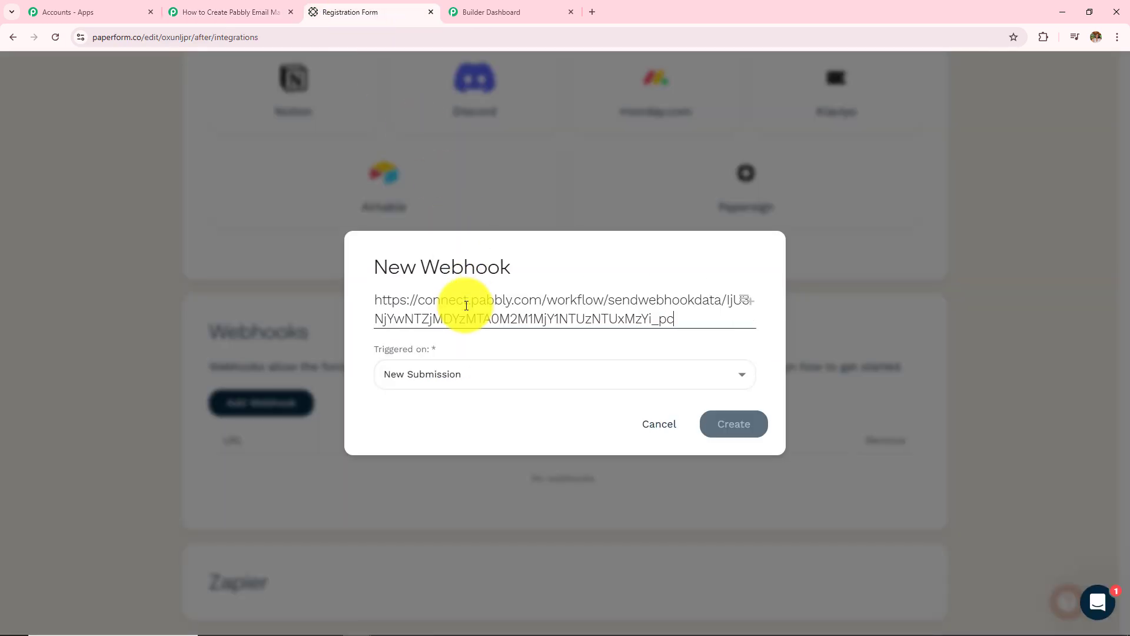
- Set the webhook to be triggered on New Submission and create it
{"action": "left_click", "coordinate": [460, 381]}
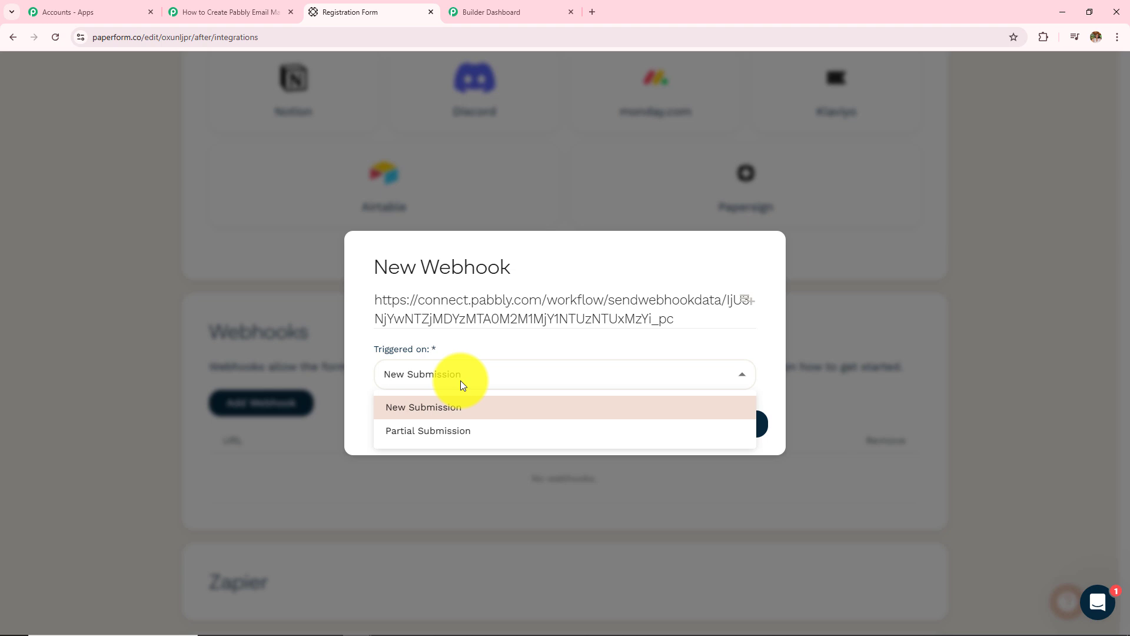
{"action": "left_click", "coordinate": [417, 412]}
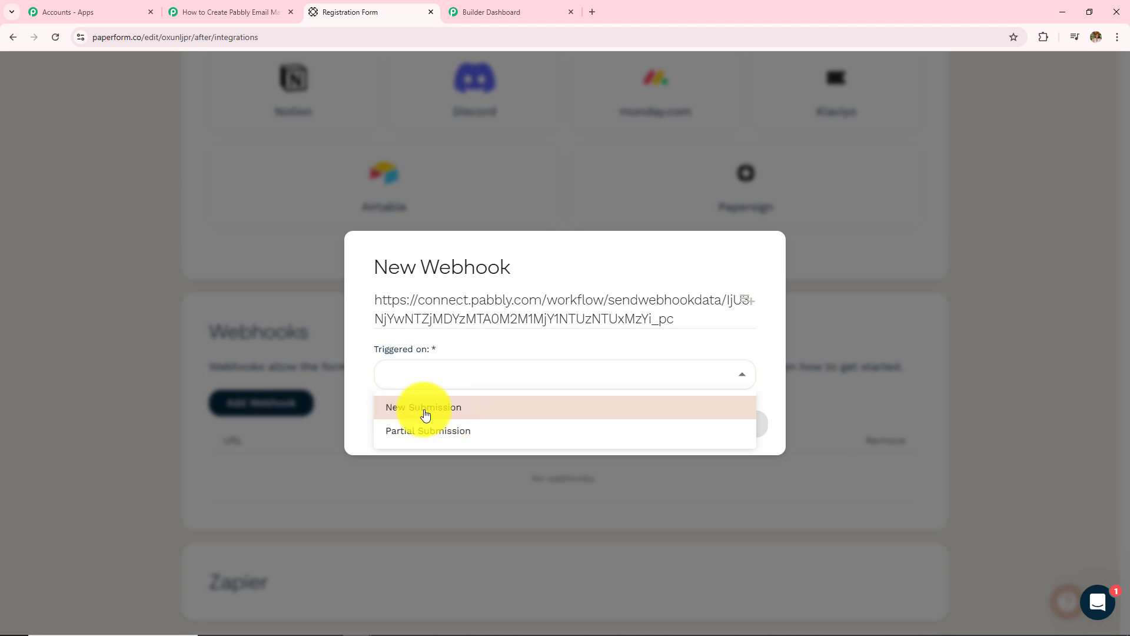
{"action": "left_click", "coordinate": [454, 412]}
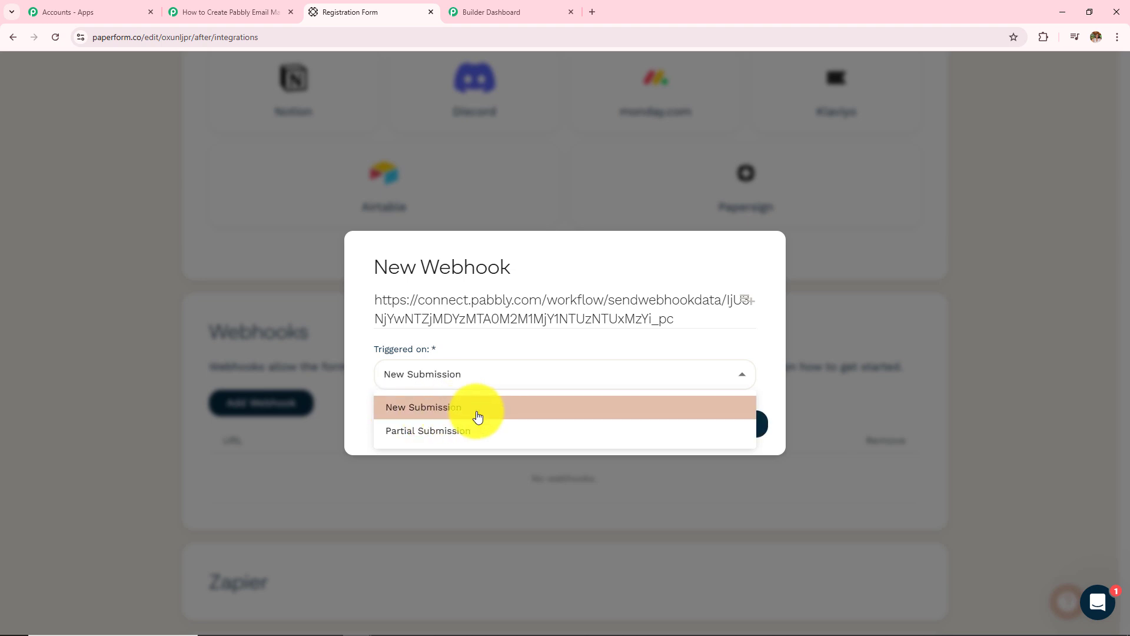
{"action": "left_click", "coordinate": [477, 415]}
{"action": "left_click", "coordinate": [760, 425]}
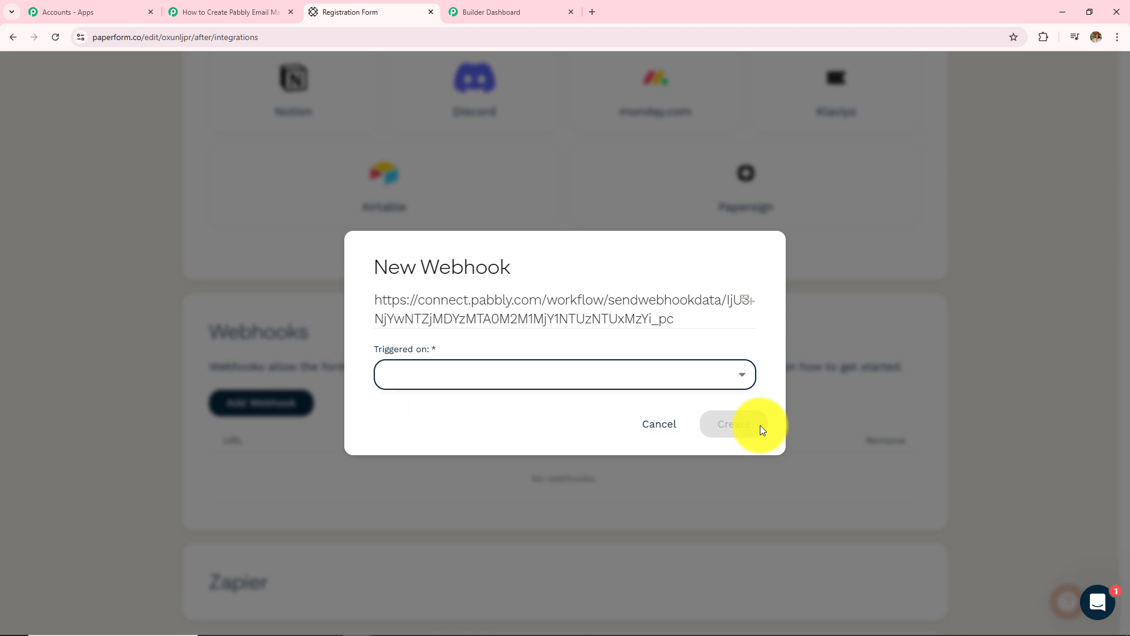
{"action": "left_click", "coordinate": [761, 425]}
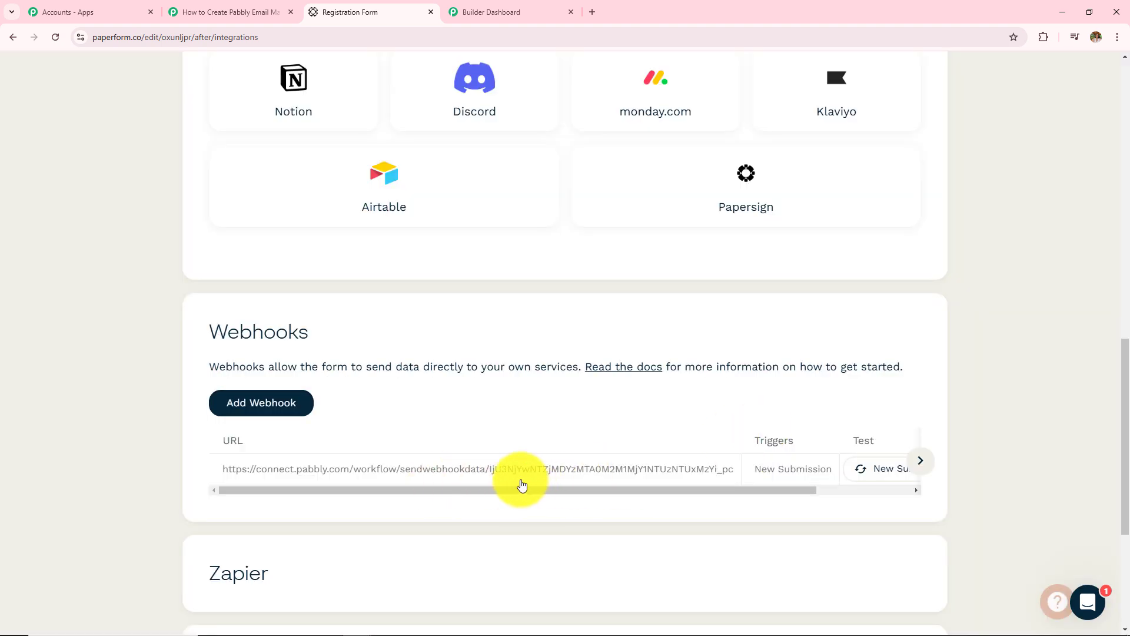
- Switch to the Pabbly Connect workflow and read the trigger's note about making a test submission
{"action": "left_click", "coordinate": [245, 11]}
{"action": "scroll", "coordinate": [708, 266], "scroll_direction": "down", "scroll_amount": 4}
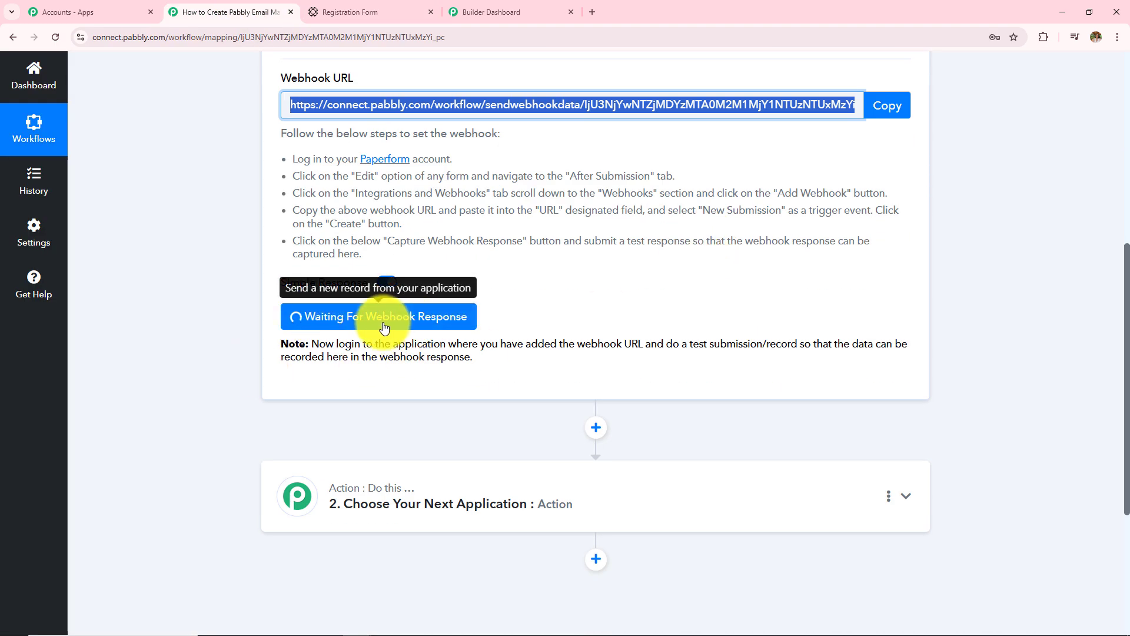
{"action": "left_click_drag", "start_coordinate": [310, 343], "coordinate": [493, 393]}
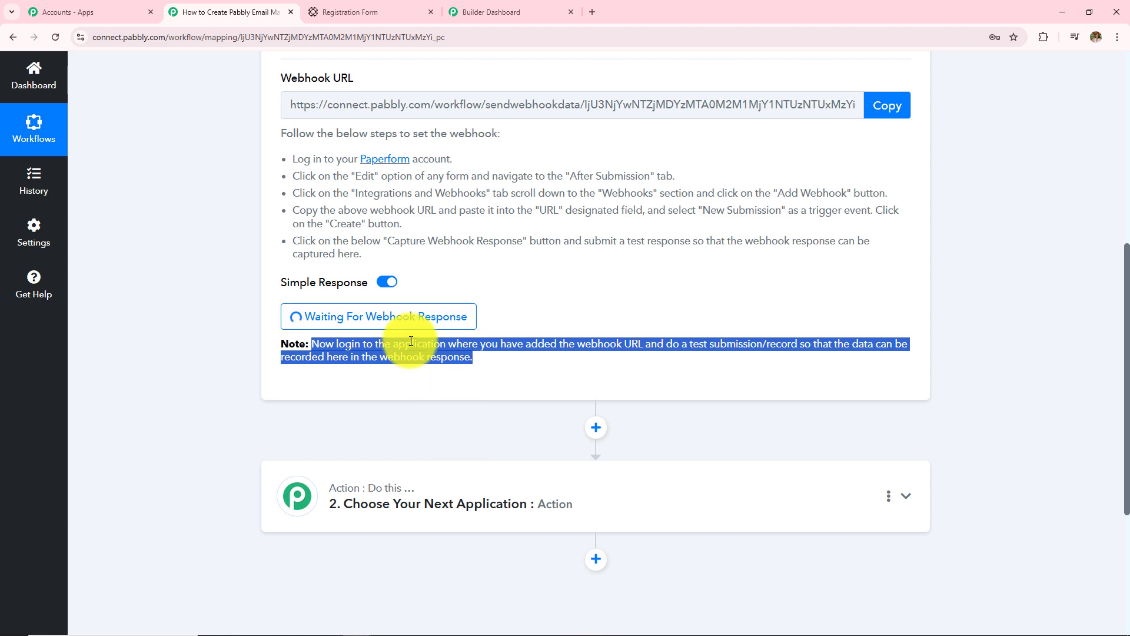
- Return to Paperform and open the Registration Form's live page from its sharing link
{"action": "left_click", "coordinate": [378, 13]}
{"action": "scroll", "coordinate": [637, 360], "scroll_direction": "up", "scroll_amount": 10}
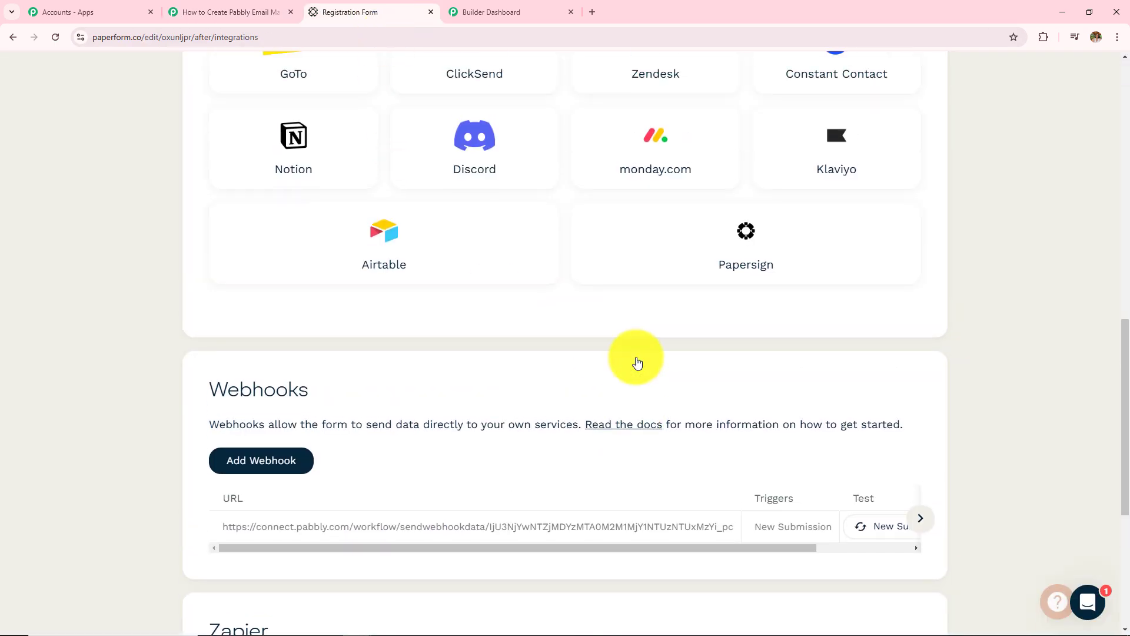
{"action": "left_click", "coordinate": [13, 37]}
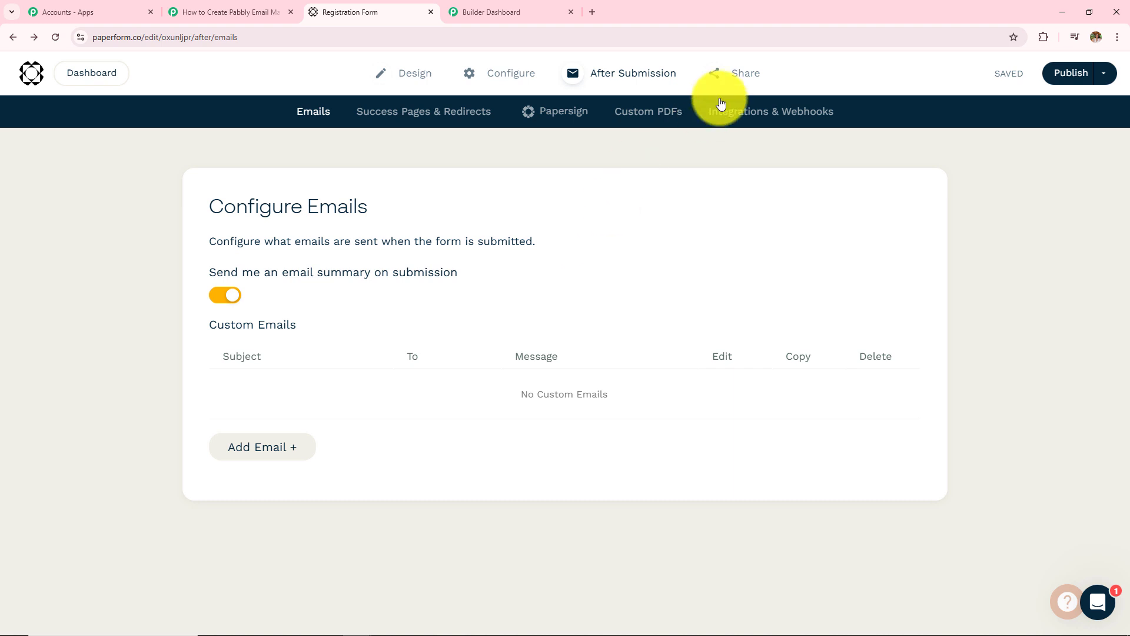
{"action": "left_click", "coordinate": [735, 73]}
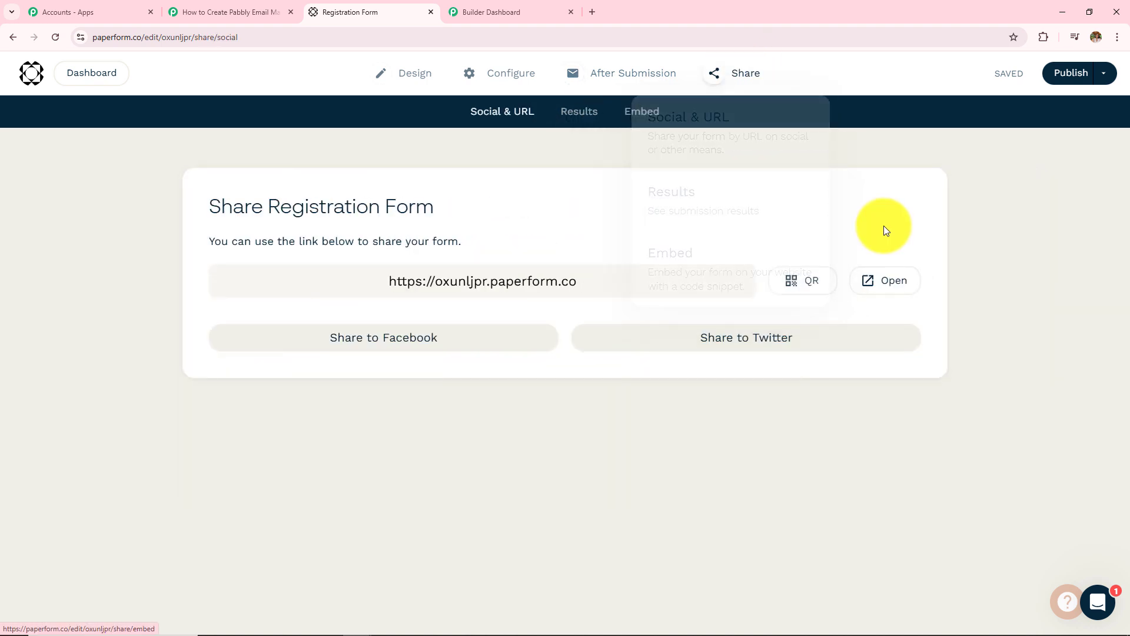
{"action": "left_click", "coordinate": [885, 291]}
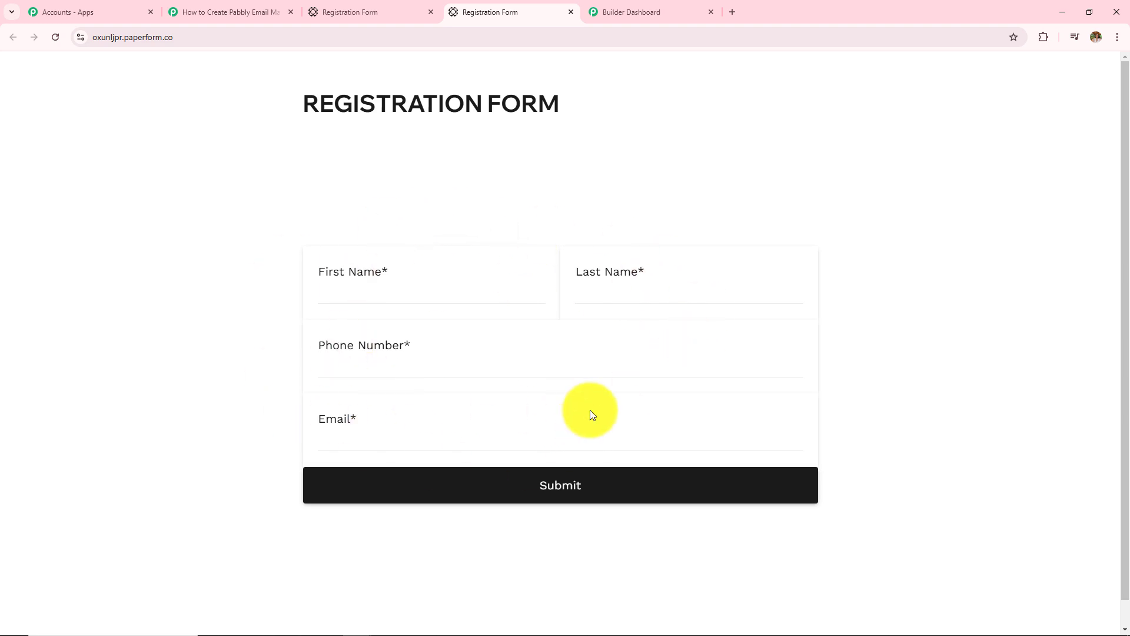
- Check the trigger's waiting status in Pabbly Connect, then submit the live form with a test first name, last name, phone number and email
{"action": "left_click", "coordinate": [229, 7]}
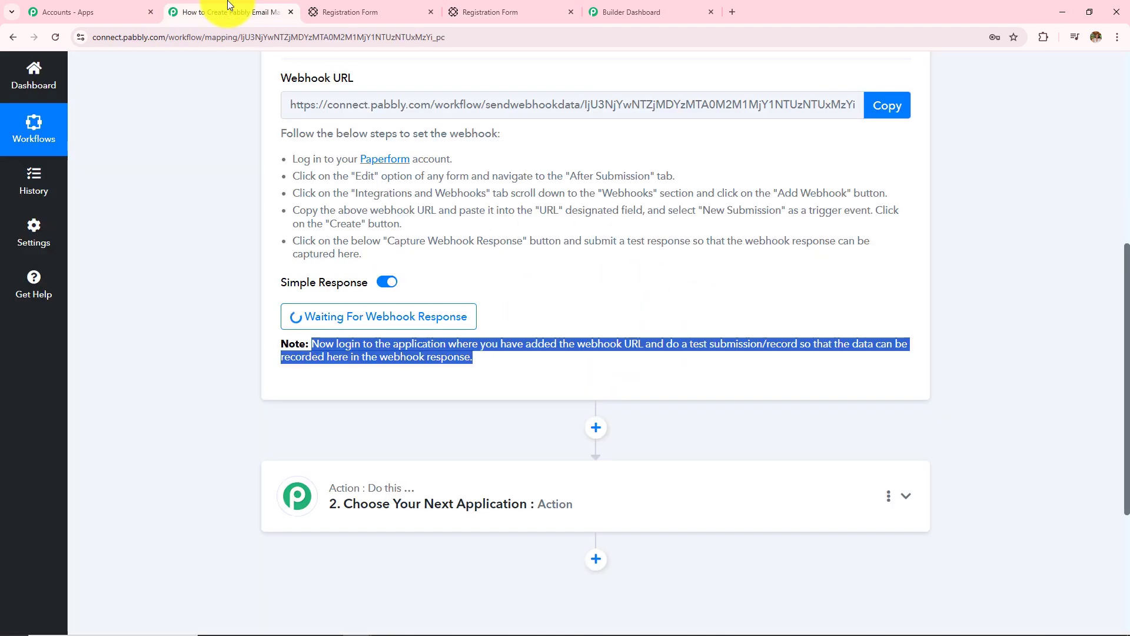
{"action": "left_click", "coordinate": [499, 12]}
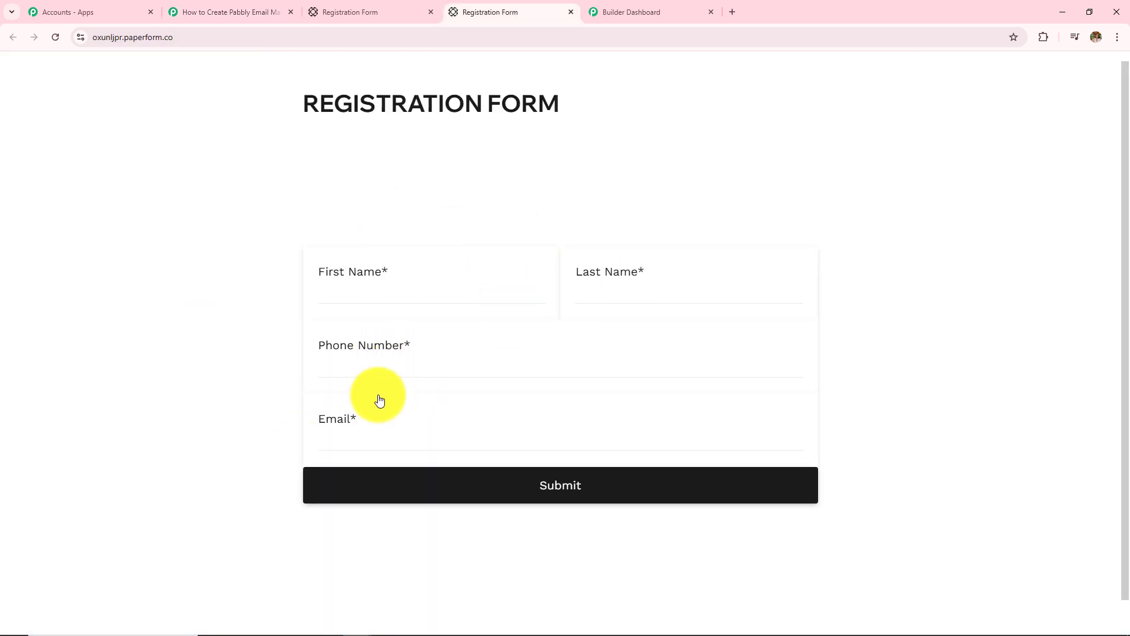
{"action": "left_click", "coordinate": [230, 12]}
{"action": "scroll", "coordinate": [340, 248], "scroll_direction": "up", "scroll_amount": 4}
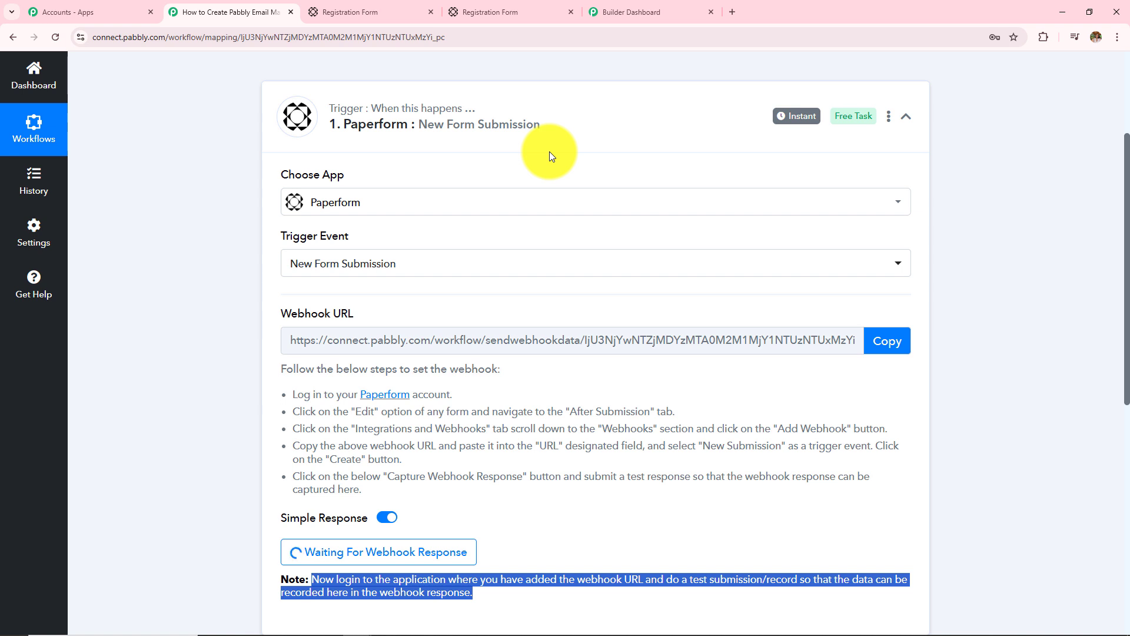
{"action": "left_click", "coordinate": [517, 5]}
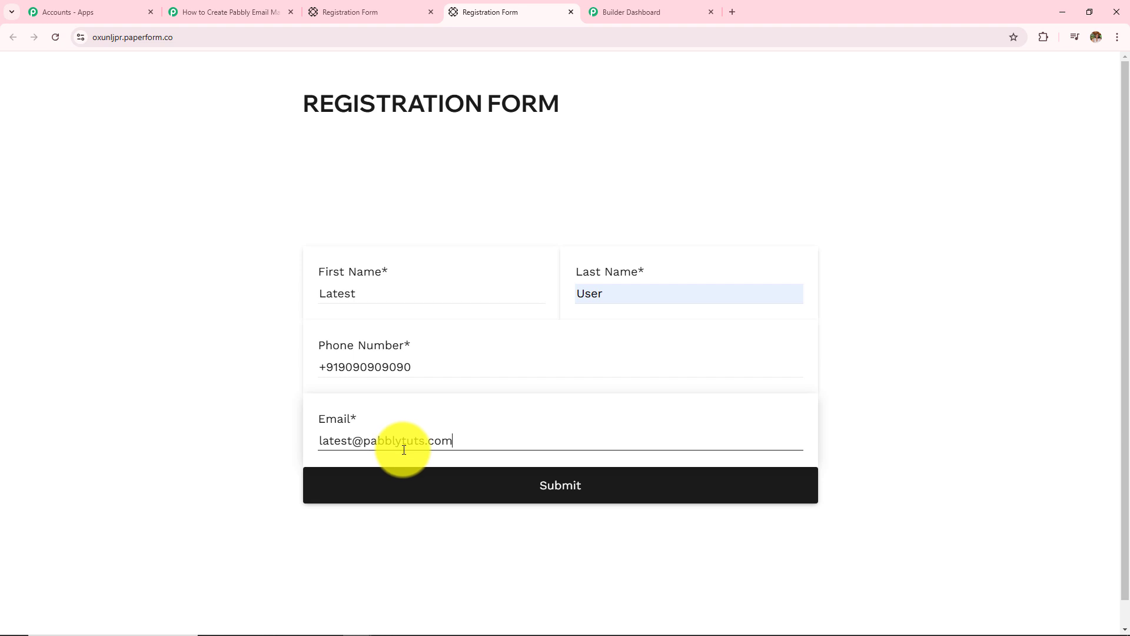
{"action": "left_click", "coordinate": [586, 493]}
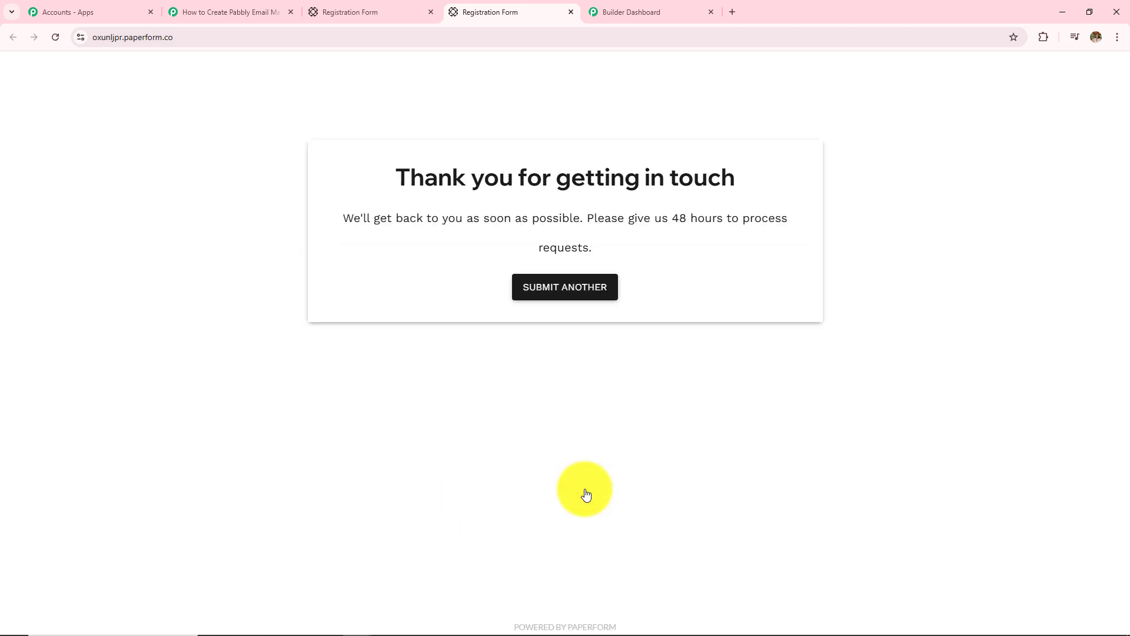
{"action": "left_click_drag", "start_coordinate": [386, 171], "coordinate": [719, 253]}
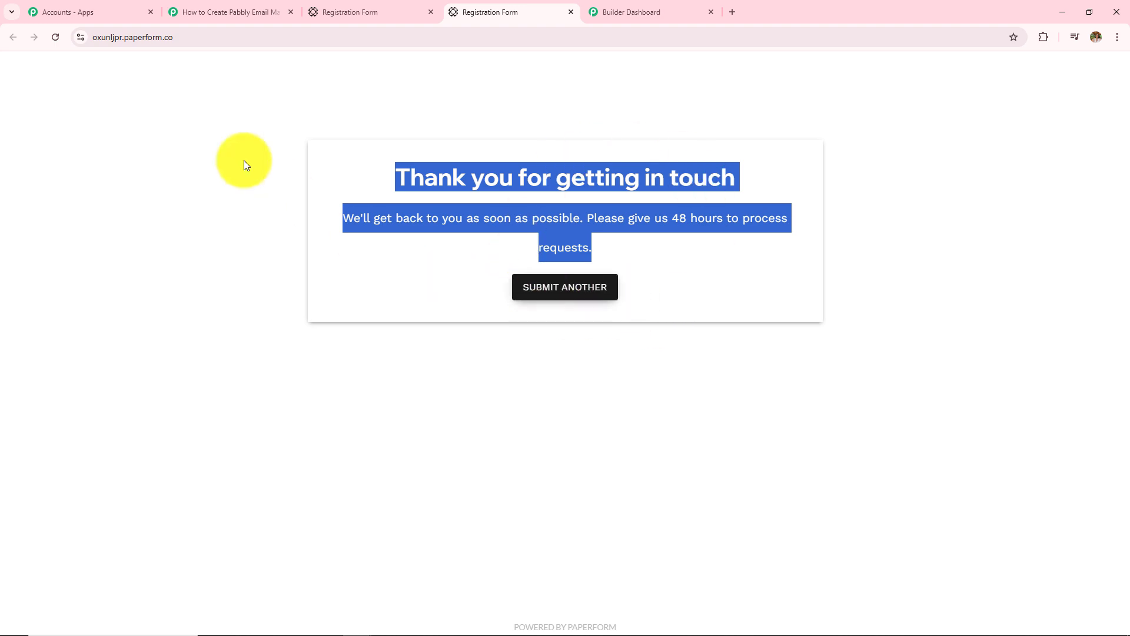
- Switch to Pabbly Connect and examine the captured webhook response for the submitted email, phone number, last name and first name
{"action": "left_click", "coordinate": [211, 11]}
{"action": "scroll", "coordinate": [651, 424], "scroll_direction": "down", "scroll_amount": 5}
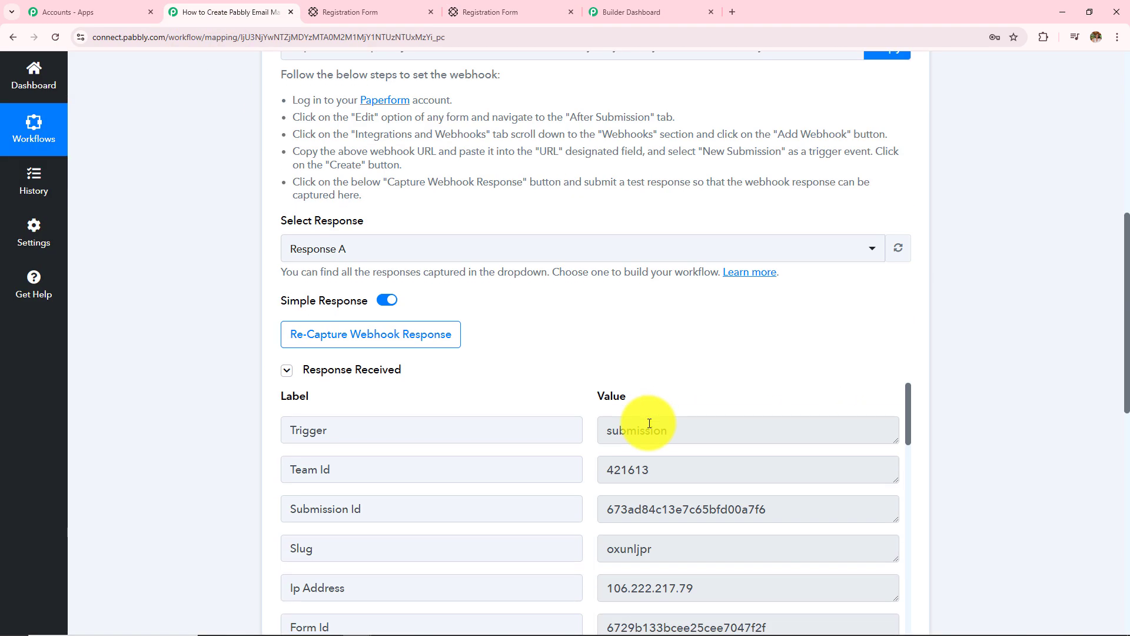
{"action": "scroll", "coordinate": [1036, 390], "scroll_direction": "down", "scroll_amount": 4}
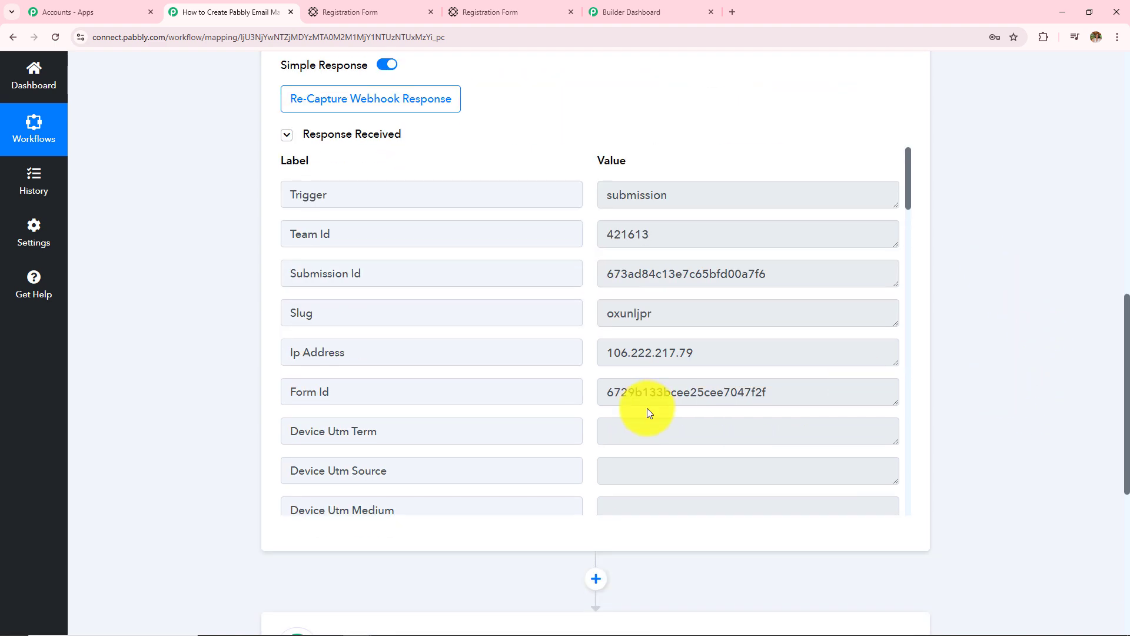
{"action": "scroll", "coordinate": [772, 415], "scroll_direction": "down", "scroll_amount": 5}
{"action": "scroll", "coordinate": [774, 415], "scroll_direction": "down", "scroll_amount": 5}
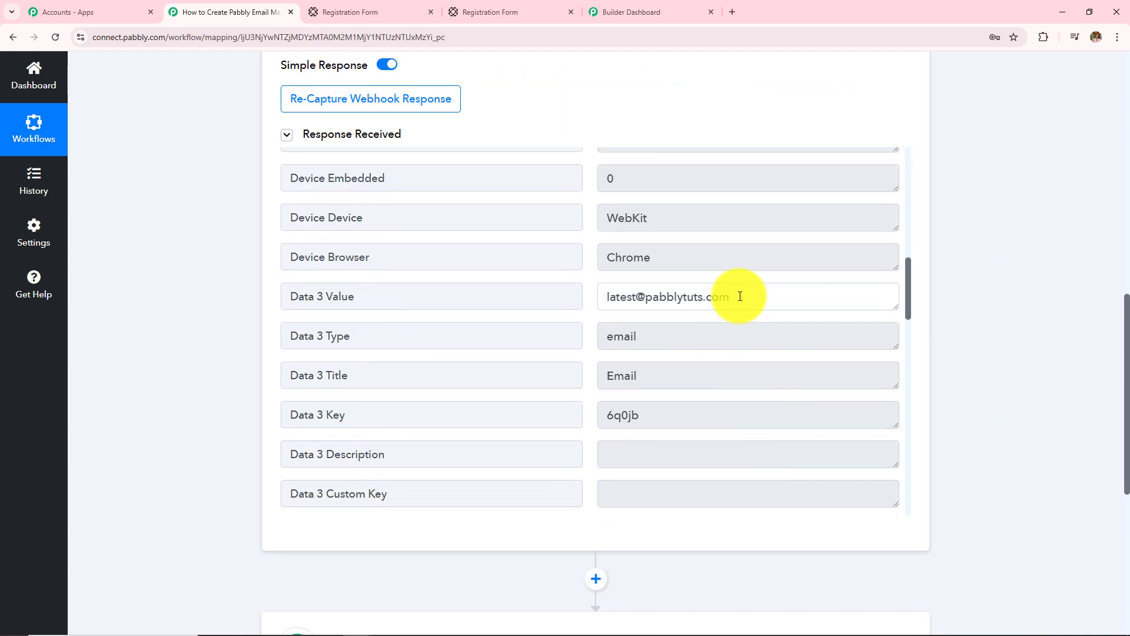
{"action": "triple_click", "coordinate": [737, 298]}
{"action": "scroll", "coordinate": [801, 427], "scroll_direction": "down", "scroll_amount": 4}
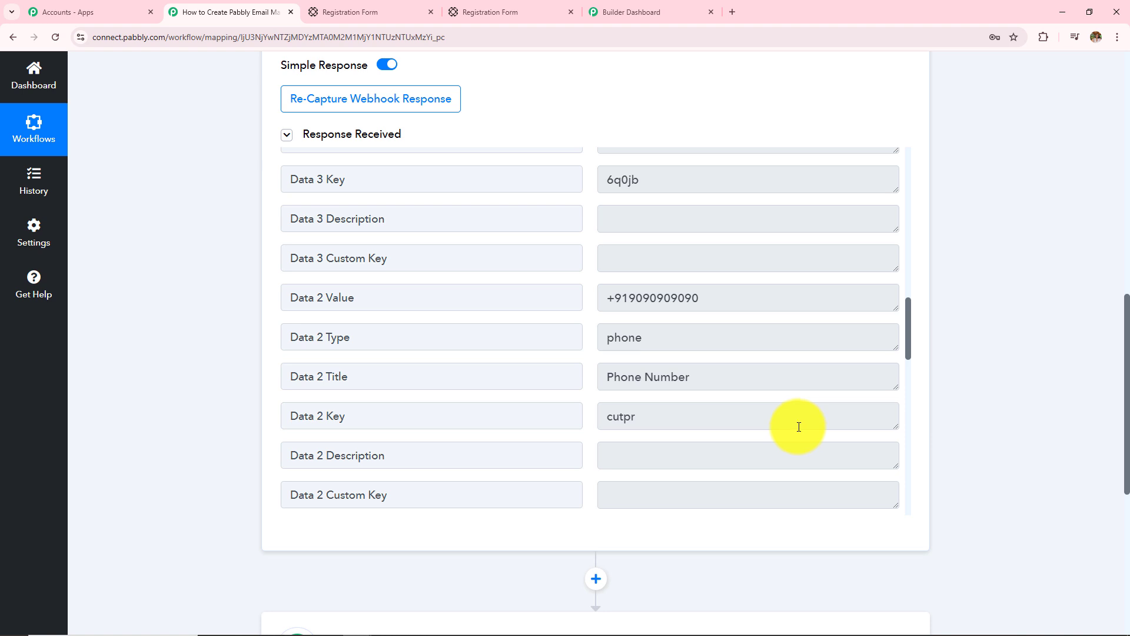
{"action": "triple_click", "coordinate": [714, 298]}
{"action": "scroll", "coordinate": [784, 434], "scroll_direction": "down", "scroll_amount": 4}
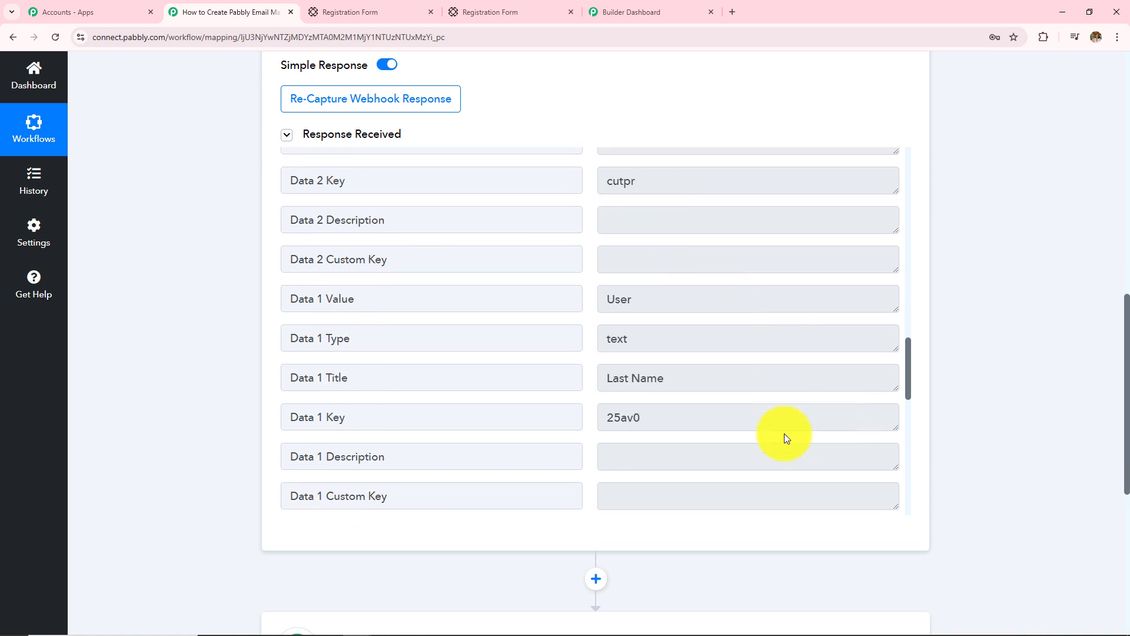
{"action": "triple_click", "coordinate": [687, 300]}
{"action": "scroll", "coordinate": [751, 443], "scroll_direction": "down", "scroll_amount": 5}
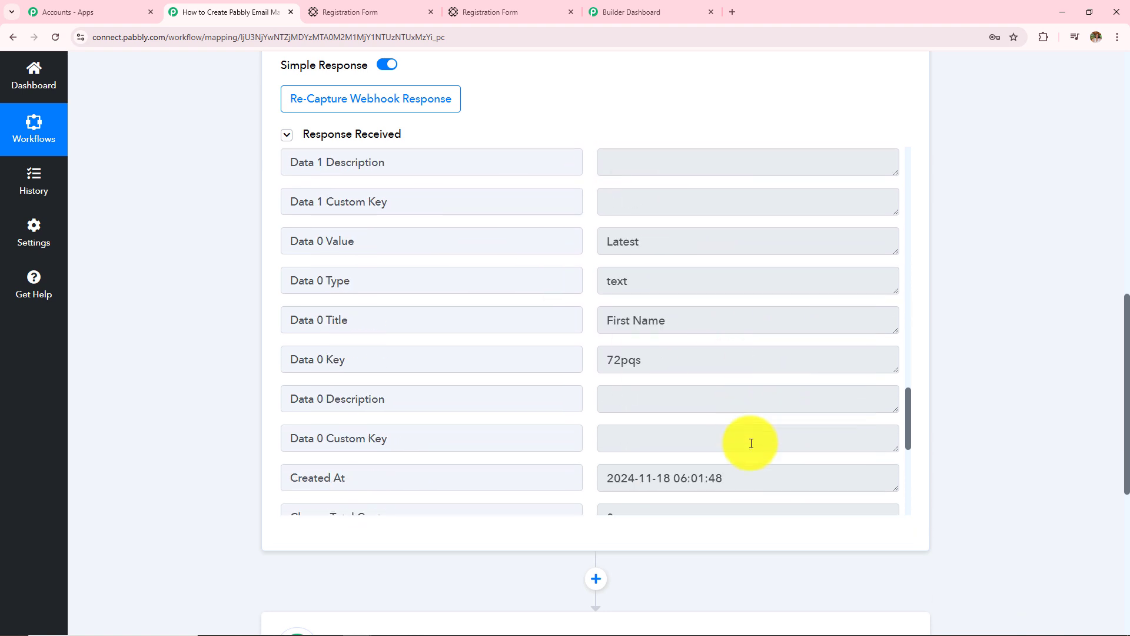
- Review the Paperform trigger's setup and its captured response, including the submitted first and last name values
{"action": "triple_click", "coordinate": [642, 244]}
{"action": "left_click", "coordinate": [1019, 345]}
{"action": "scroll", "coordinate": [1020, 344], "scroll_direction": "up", "scroll_amount": 5}
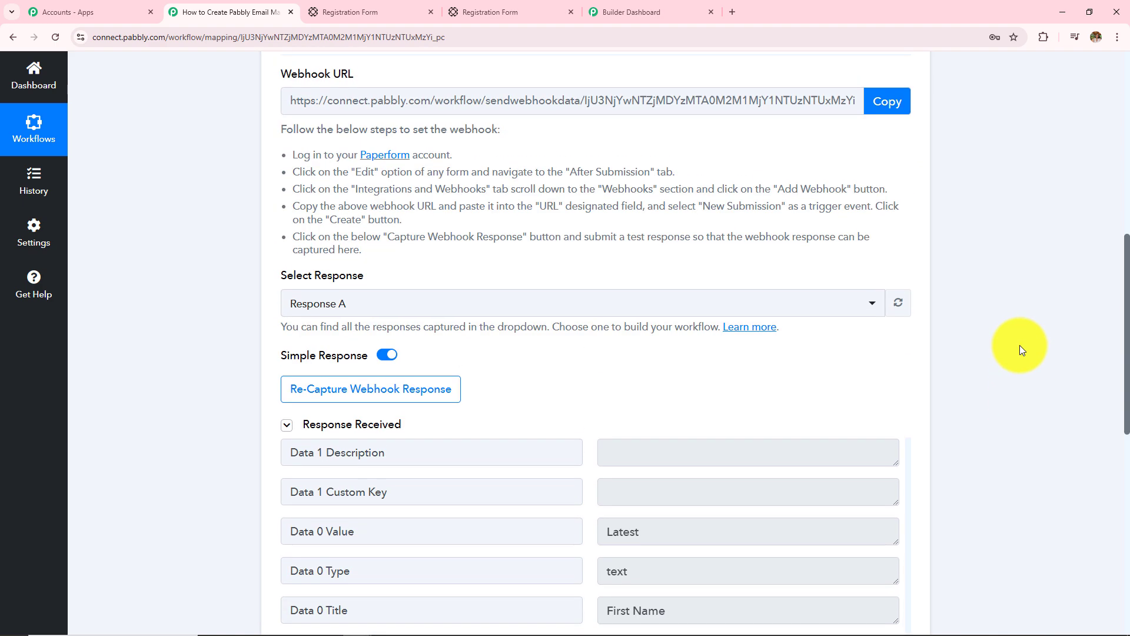
{"action": "scroll", "coordinate": [1021, 348], "scroll_direction": "up", "scroll_amount": 4}
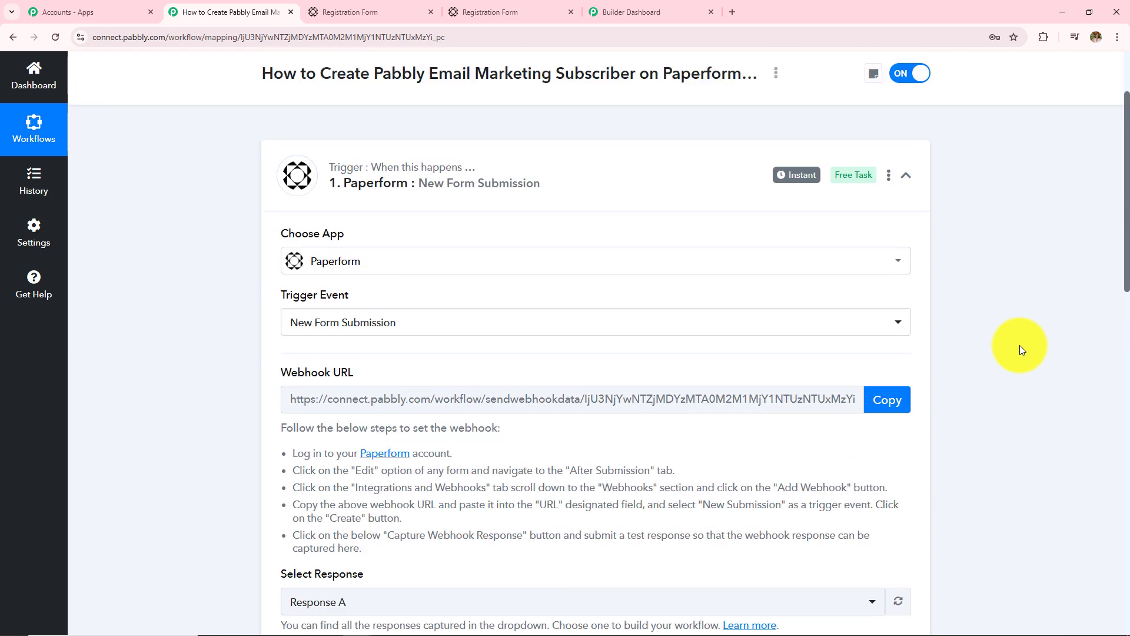
{"action": "scroll", "coordinate": [1019, 345], "scroll_direction": "down", "scroll_amount": 8}
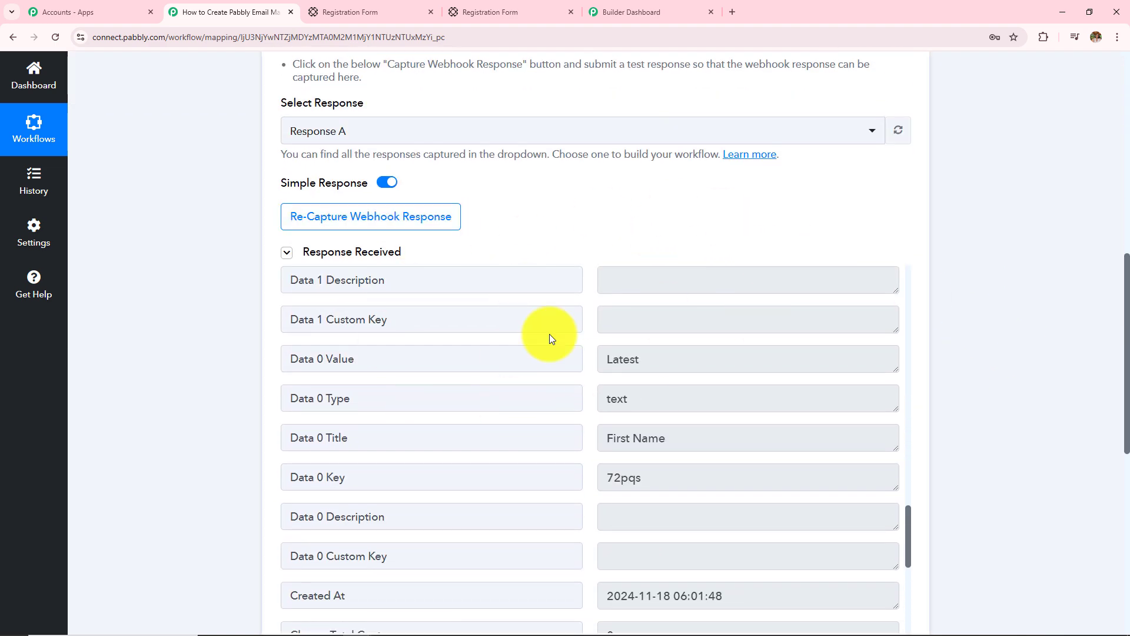
{"action": "scroll", "coordinate": [507, 391], "scroll_direction": "up", "scroll_amount": 4}
{"action": "scroll", "coordinate": [670, 216], "scroll_direction": "up", "scroll_amount": 3}
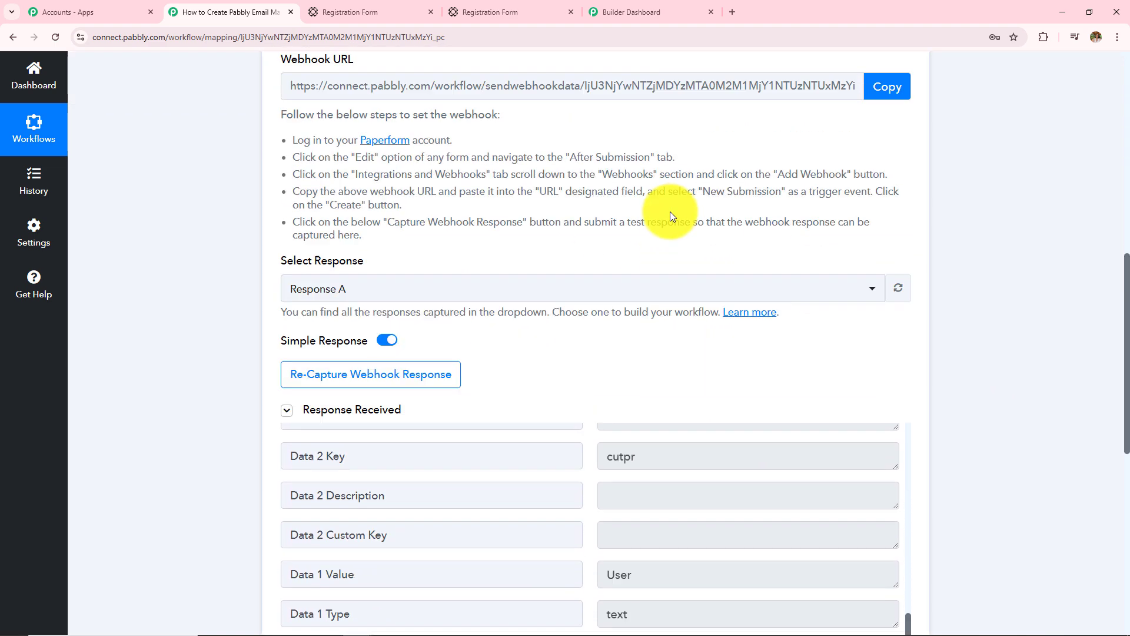
{"action": "scroll", "coordinate": [670, 216], "scroll_direction": "up", "scroll_amount": 2}
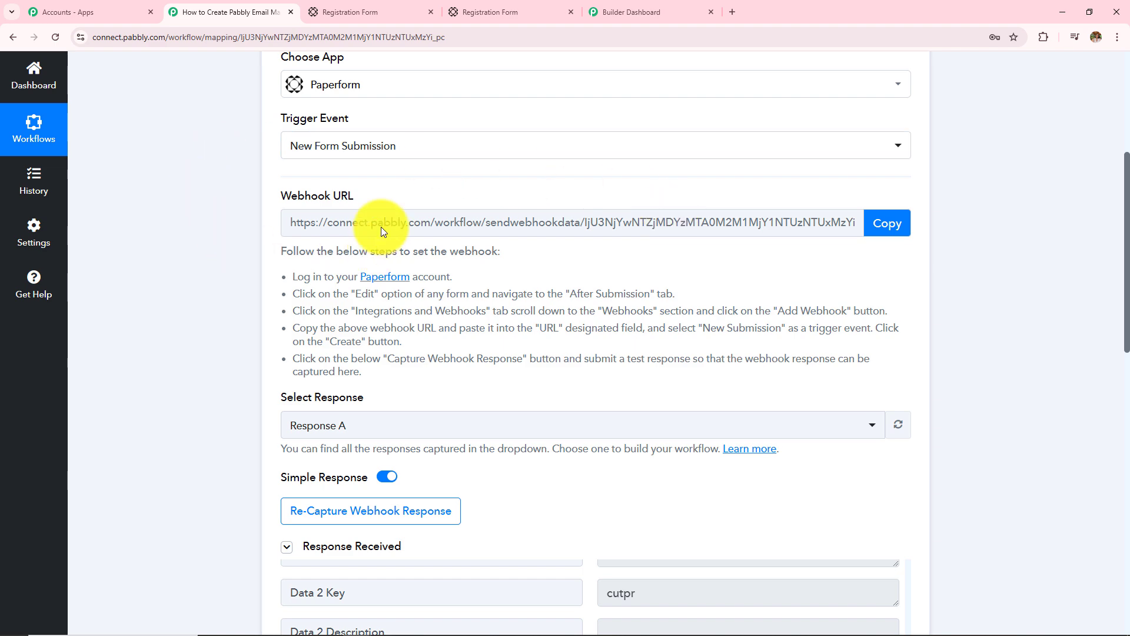
{"action": "scroll", "coordinate": [426, 356], "scroll_direction": "up", "scroll_amount": 3}
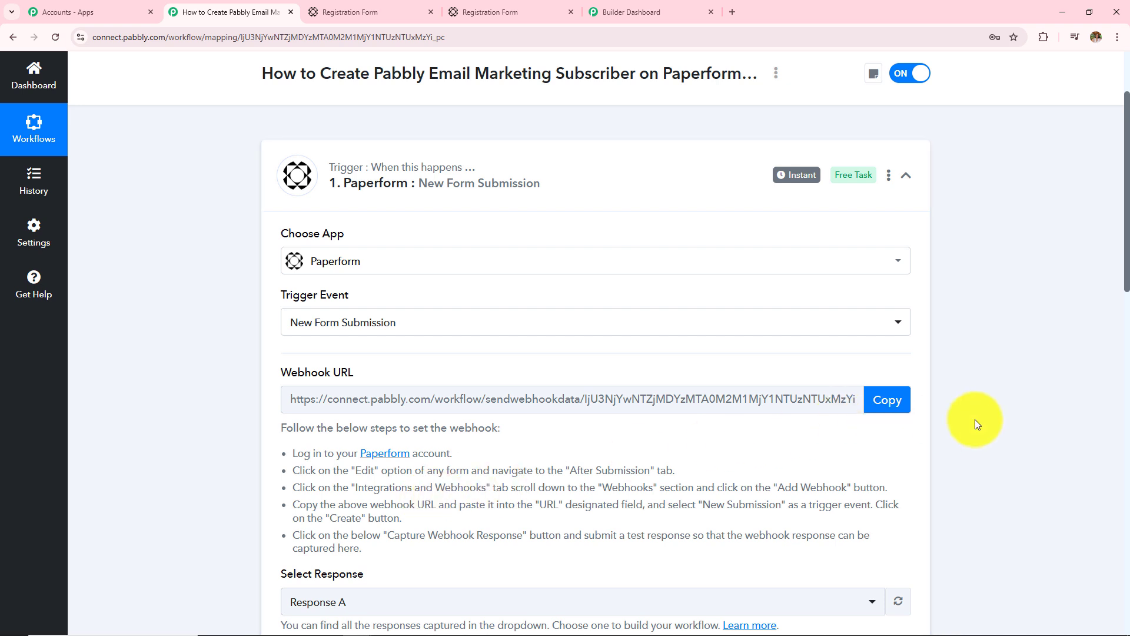
{"action": "scroll", "coordinate": [974, 419], "scroll_direction": "down", "scroll_amount": 8}
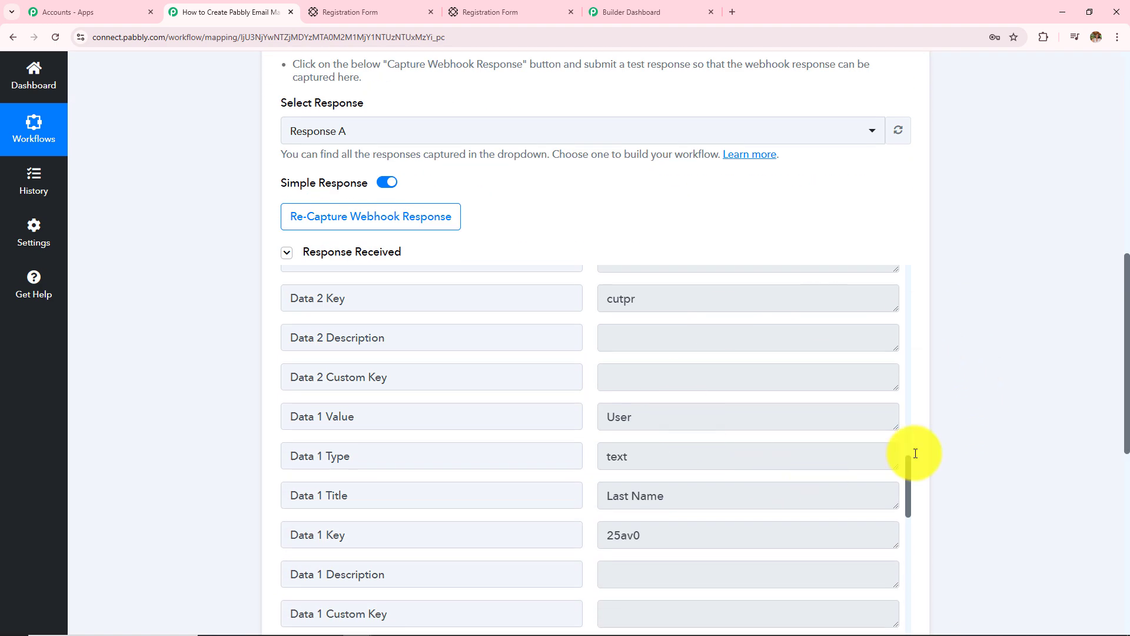
{"action": "scroll", "coordinate": [1013, 340], "scroll_direction": "down", "scroll_amount": 9}
{"action": "scroll", "coordinate": [1014, 341], "scroll_direction": "up", "scroll_amount": 5}
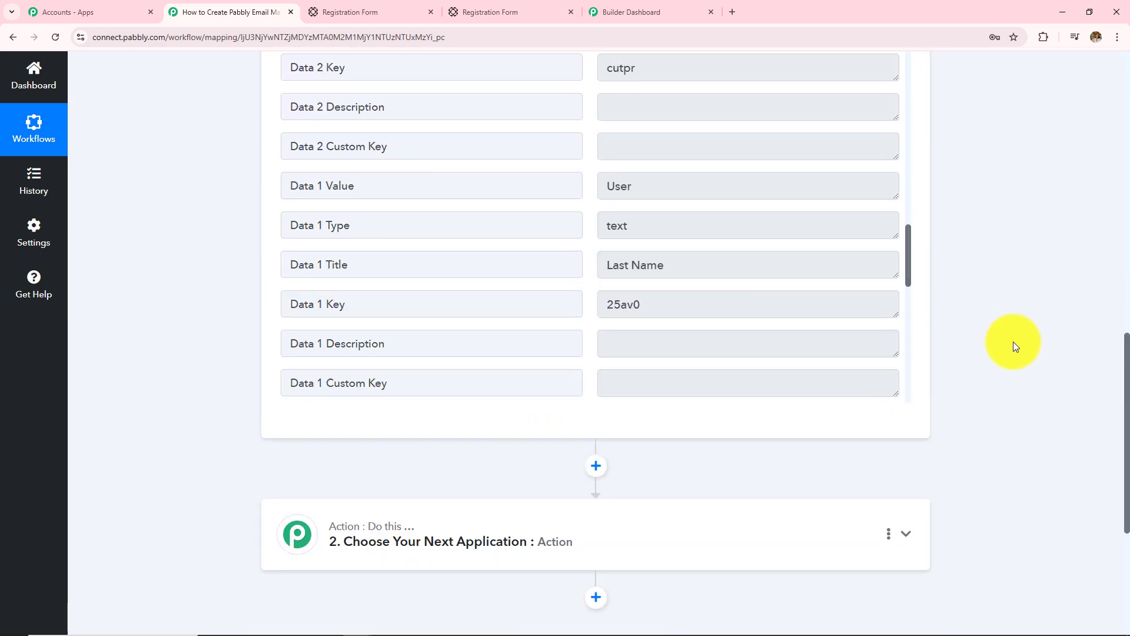
{"action": "scroll", "coordinate": [1014, 341], "scroll_direction": "up", "scroll_amount": 15}
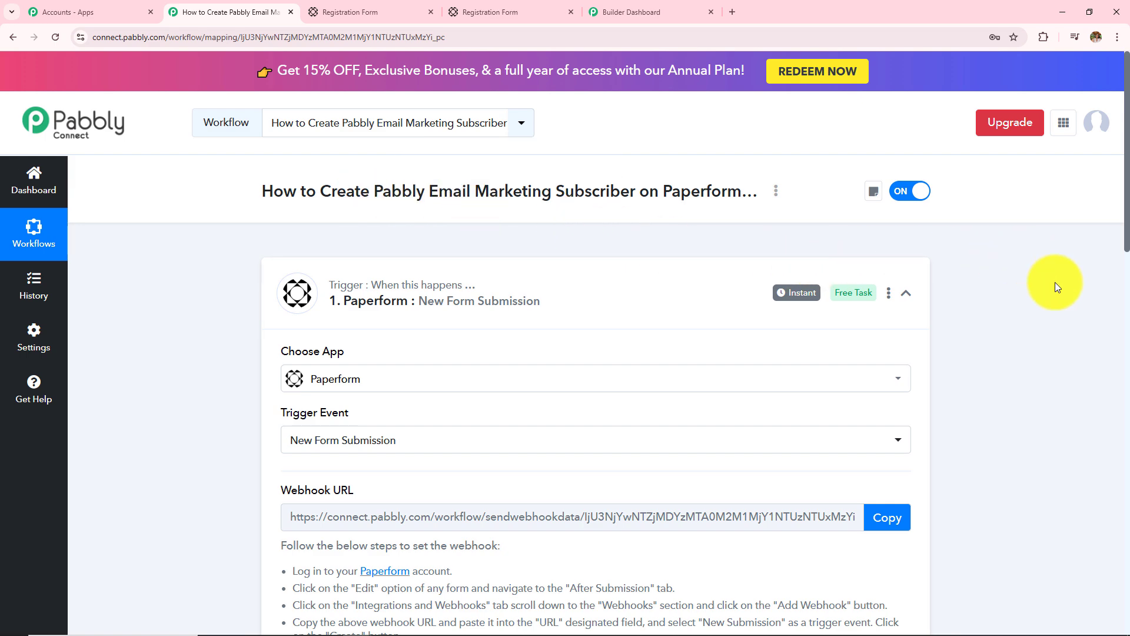
- Set the workflow's action step to the Pabbly Email Marketing app with the Add Subscribers event
{"action": "scroll", "coordinate": [1029, 390], "scroll_direction": "down", "scroll_amount": 15}
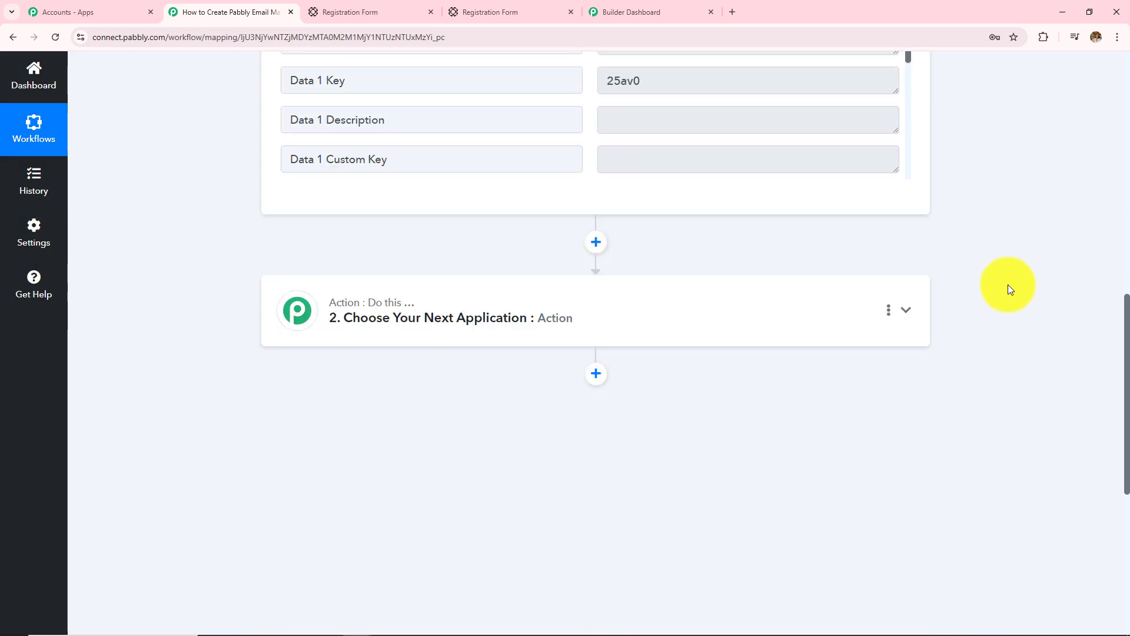
{"action": "left_click", "coordinate": [476, 299]}
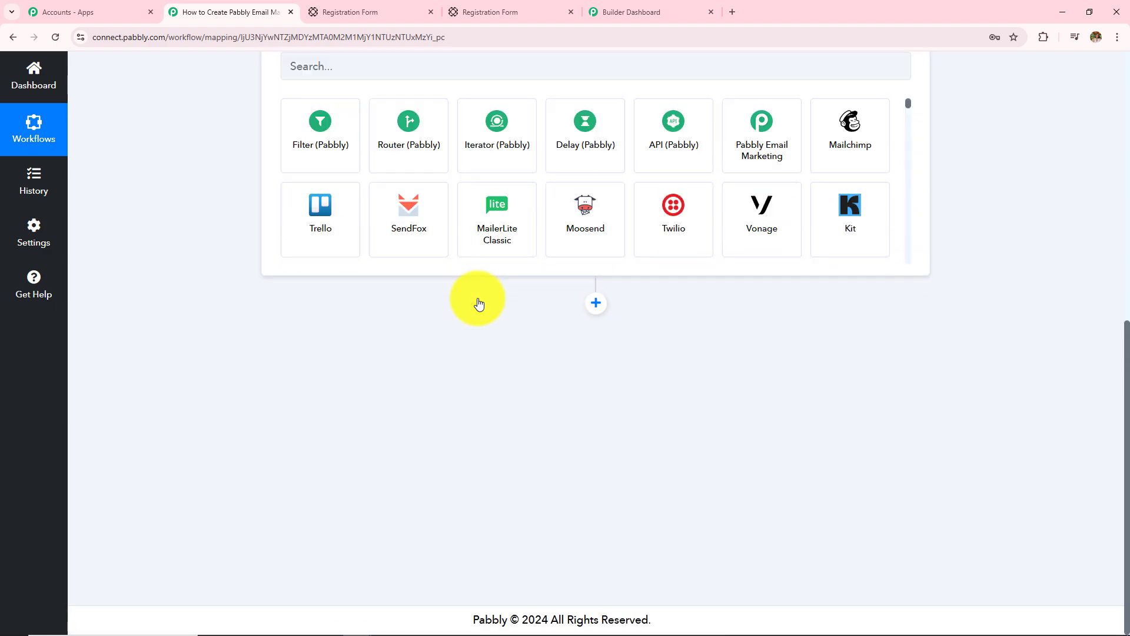
{"action": "left_click", "coordinate": [471, 305]}
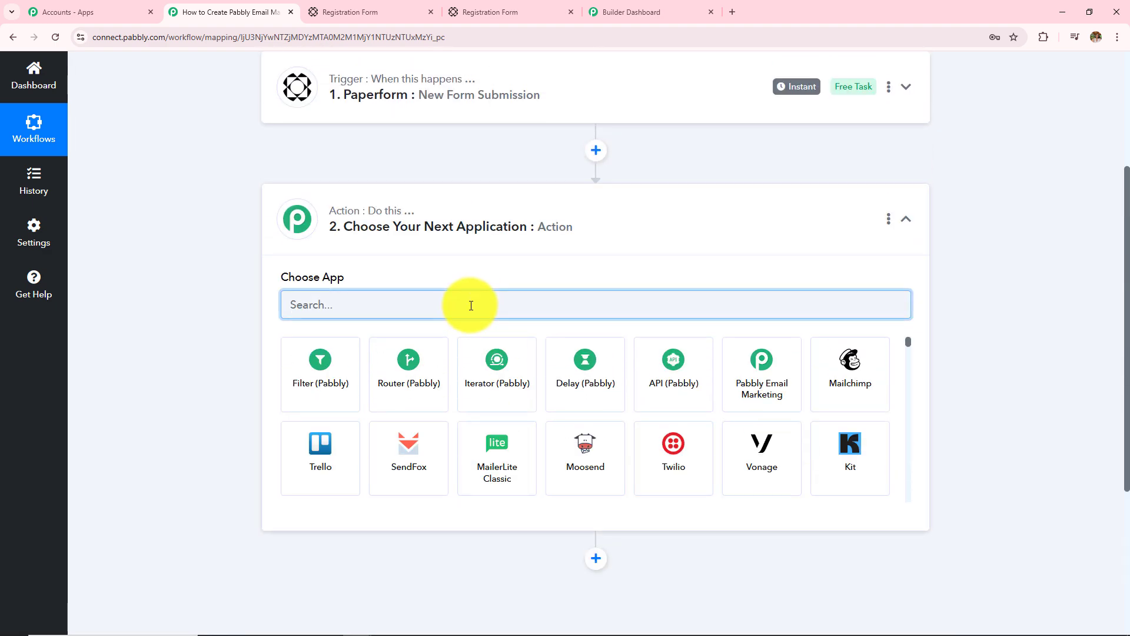
{"action": "type", "text": "Pabbly"}
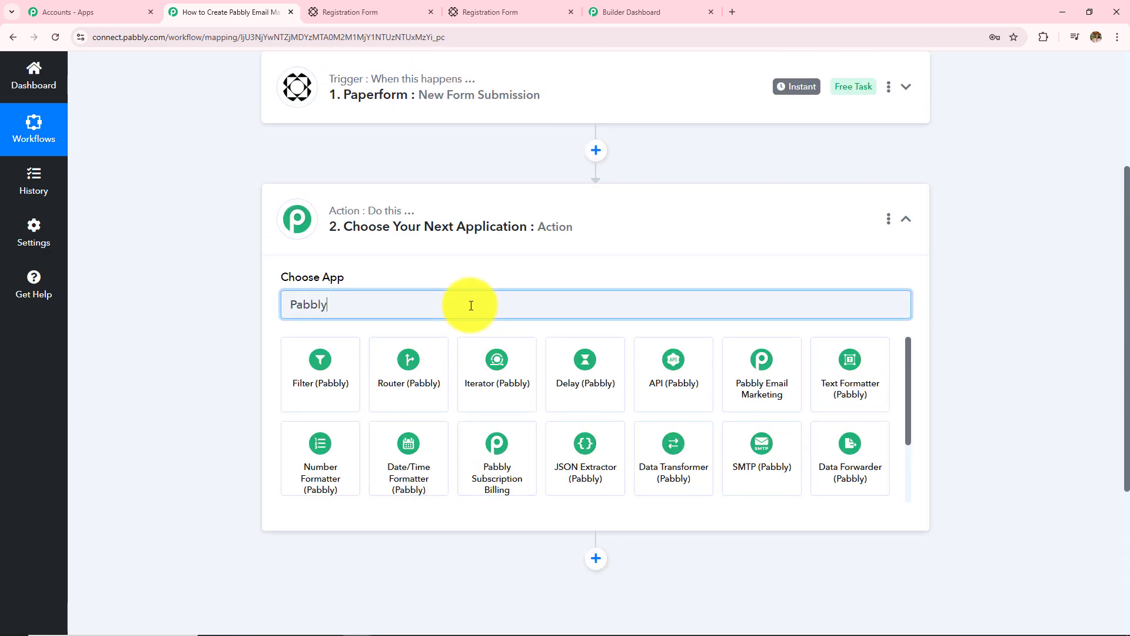
{"action": "type", "text": " Em"}
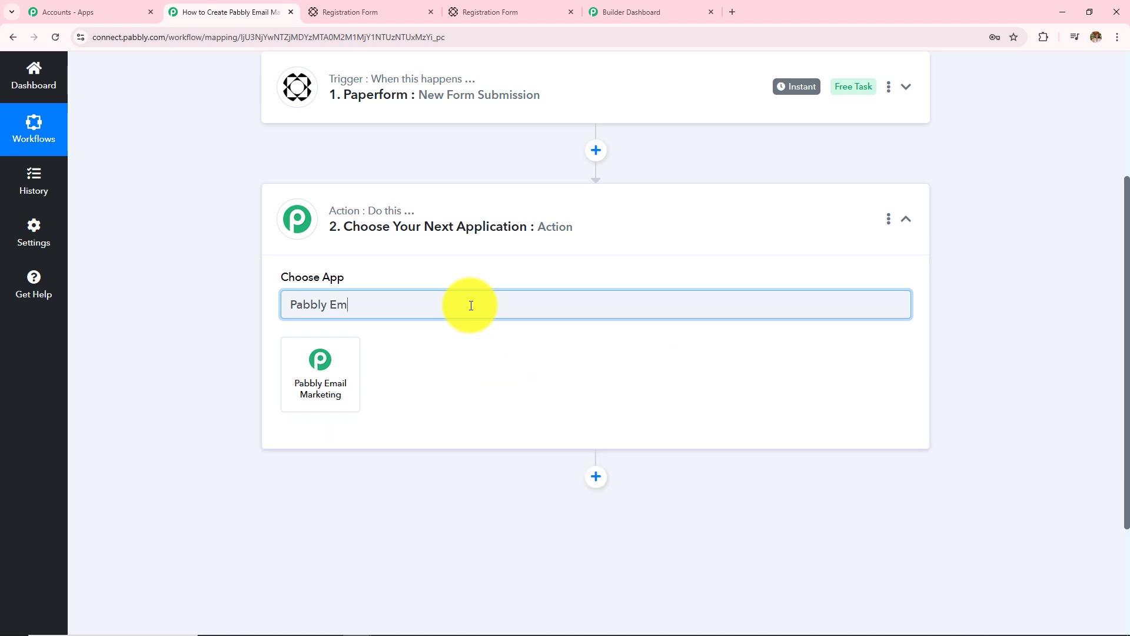
{"action": "left_click", "coordinate": [331, 377]}
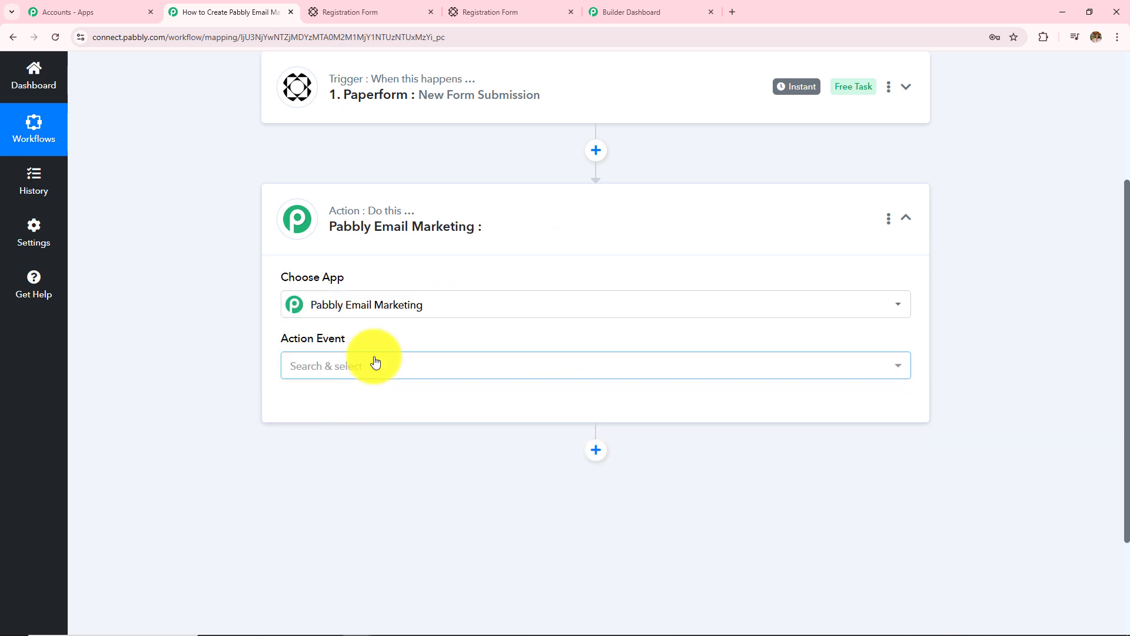
{"action": "left_click", "coordinate": [375, 361]}
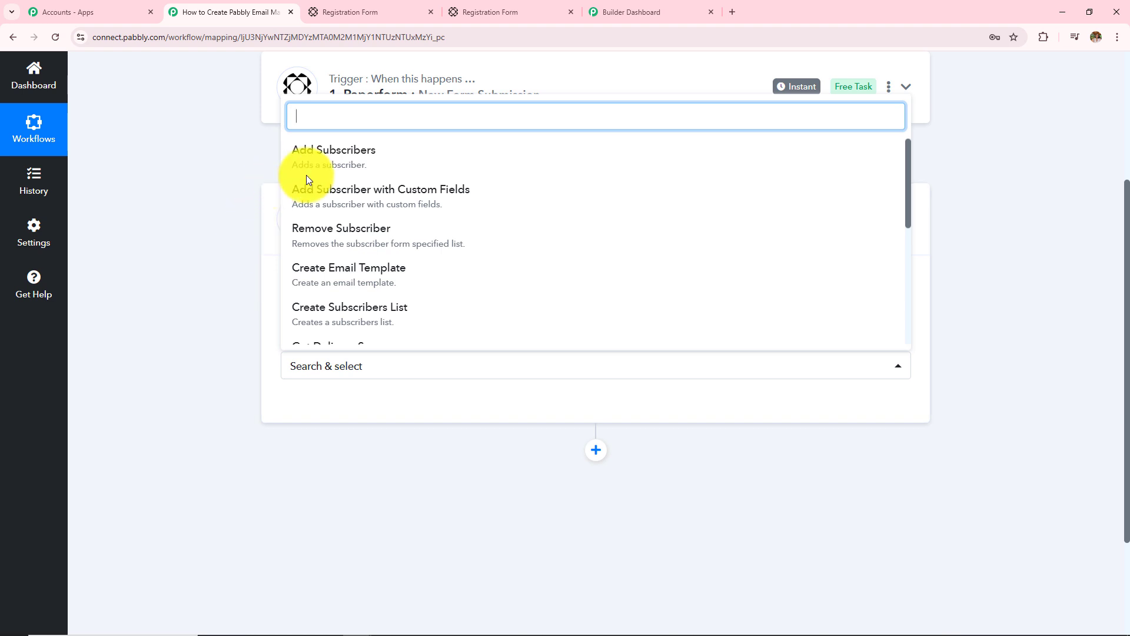
{"action": "left_click", "coordinate": [323, 171]}
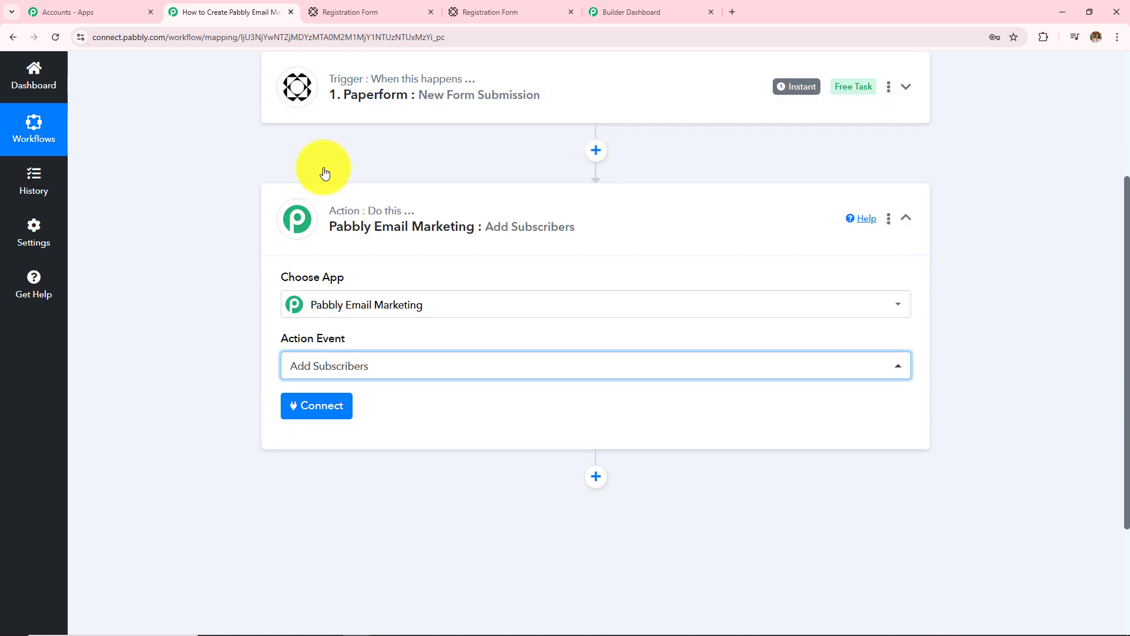
- Start a new Pabbly Email Marketing connection for the action and read the instructions for obtaining the bearer token
{"action": "left_click", "coordinate": [318, 400]}
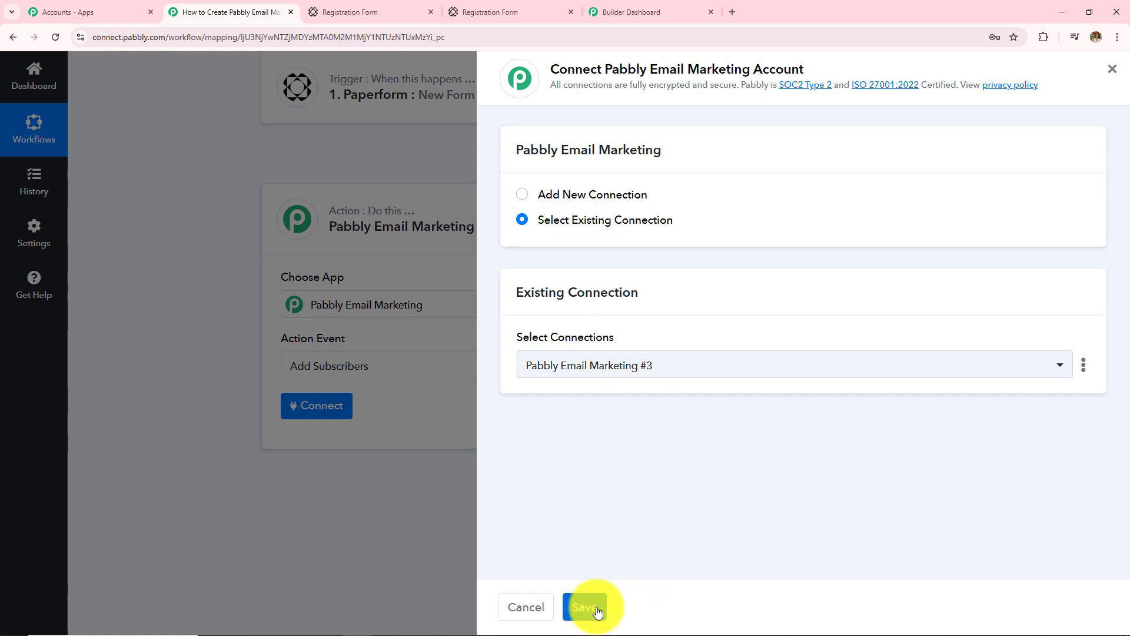
{"action": "left_click", "coordinate": [523, 196]}
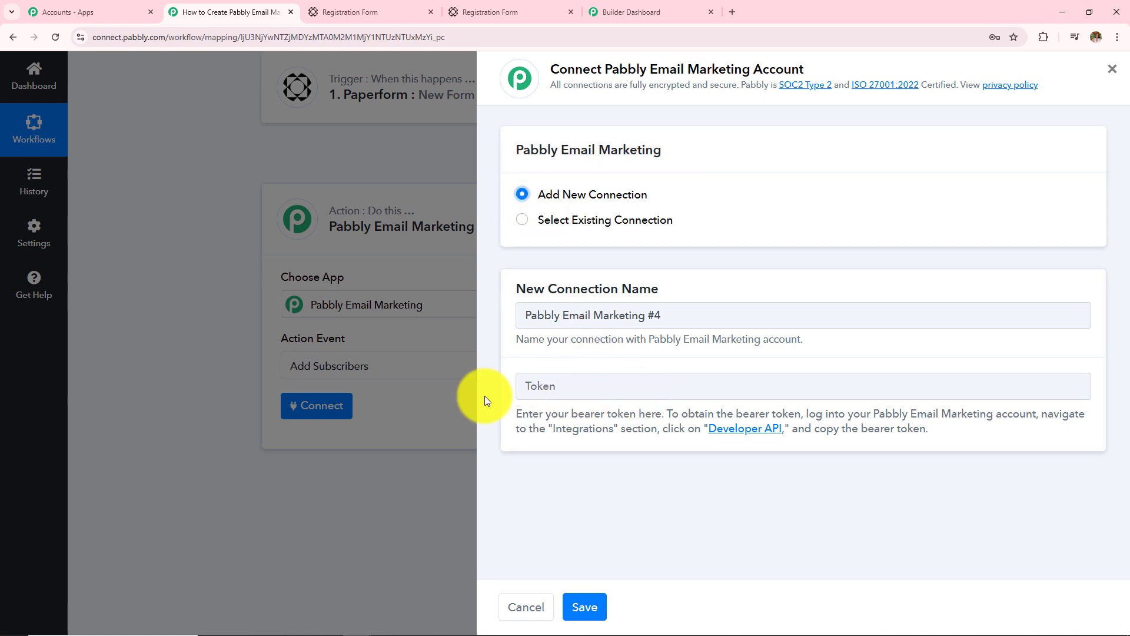
{"action": "left_click_drag", "start_coordinate": [511, 412], "coordinate": [1116, 418]}
{"action": "left_click", "coordinate": [846, 477]}
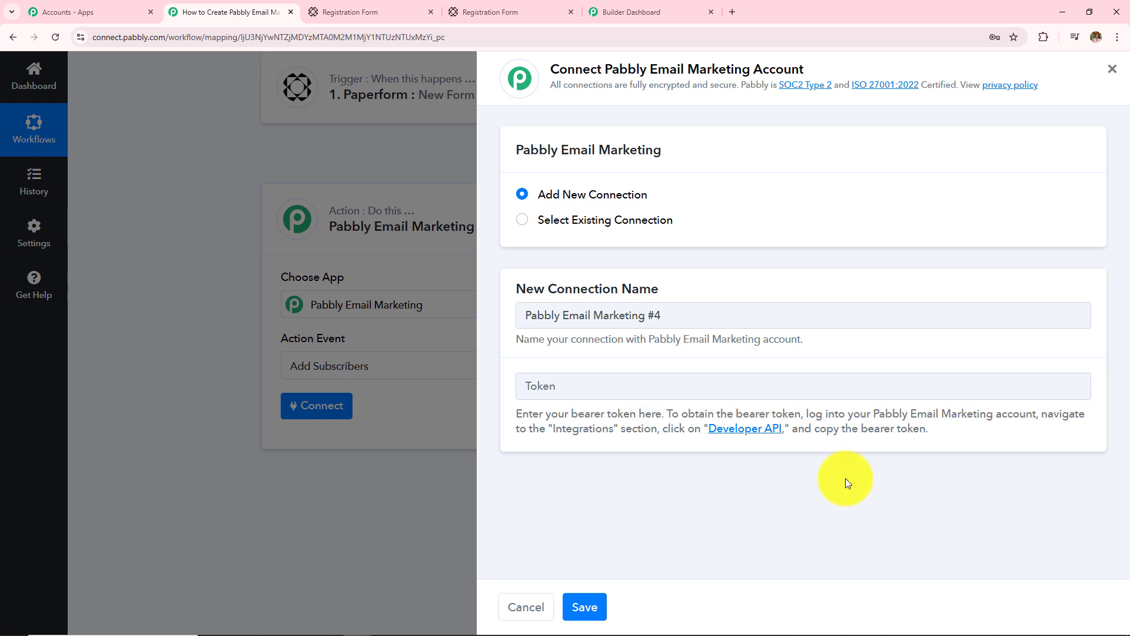
- Copy the bearer token from the linked Developer API page, paste it into the connection's Token field and save the connection
{"action": "left_click", "coordinate": [732, 434]}
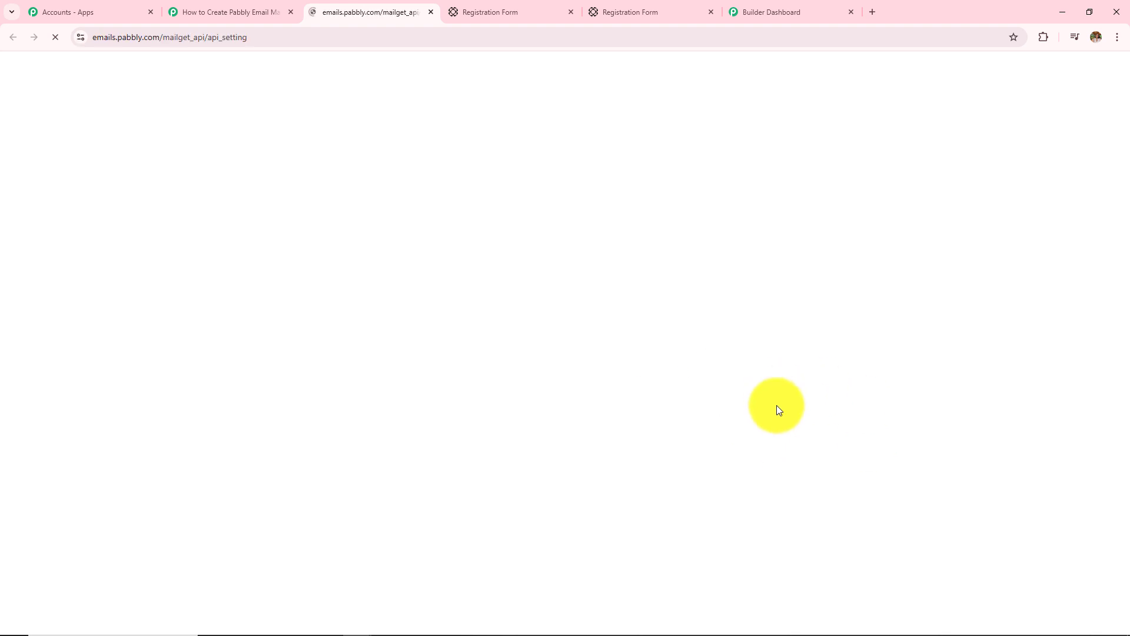
{"action": "double_click", "coordinate": [494, 259]}
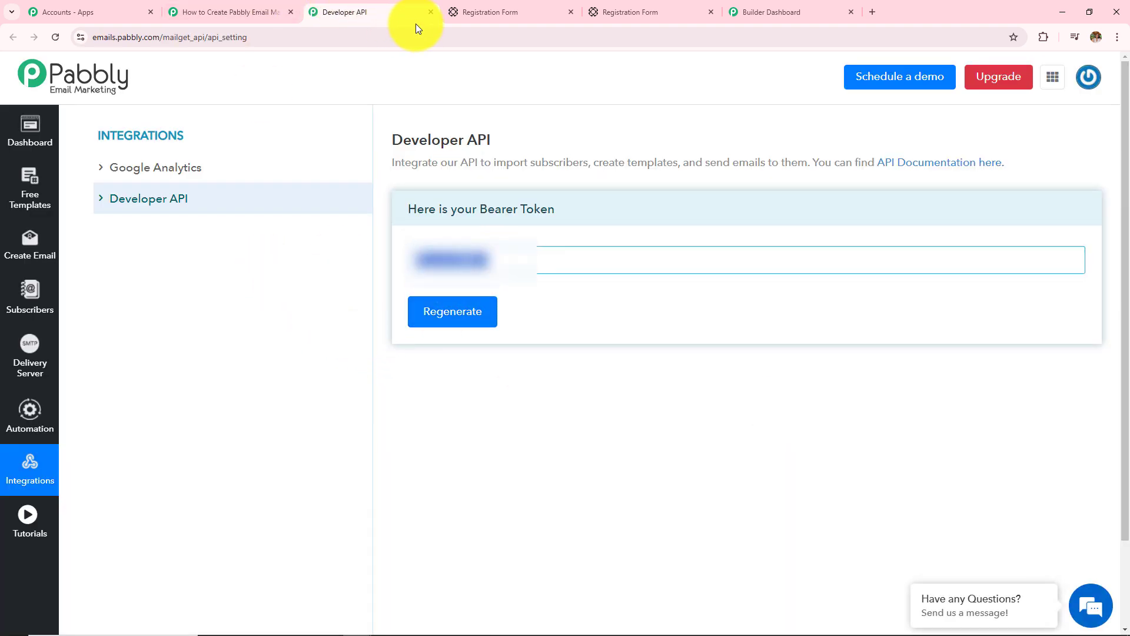
{"action": "left_click", "coordinate": [430, 12]}
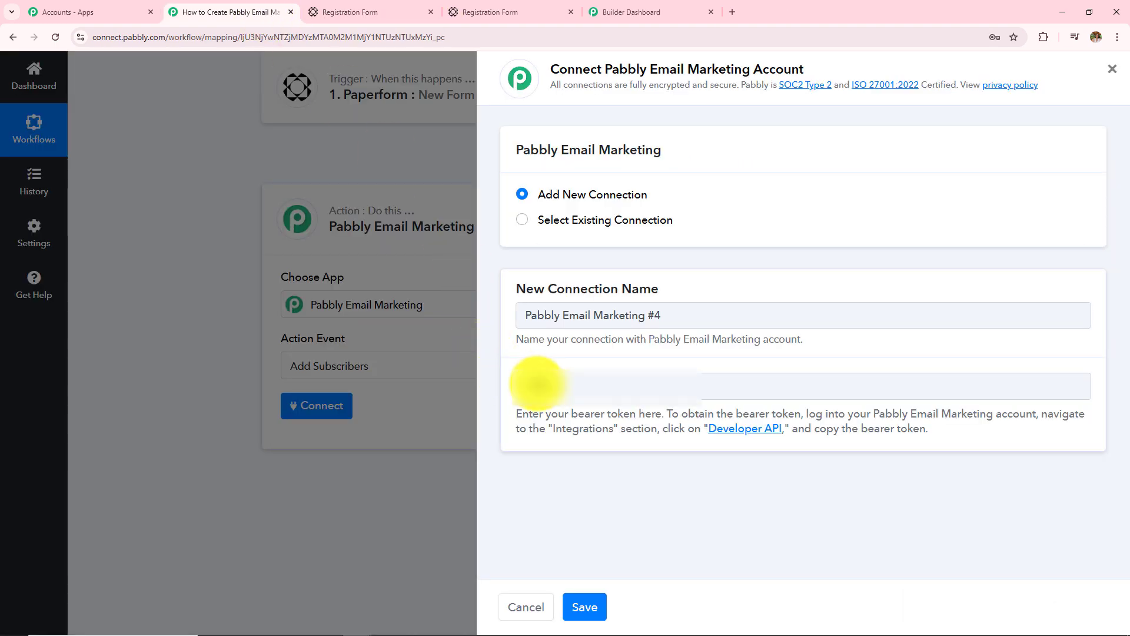
{"action": "left_click", "coordinate": [542, 384]}
{"action": "key", "text": "ctrl+v"}
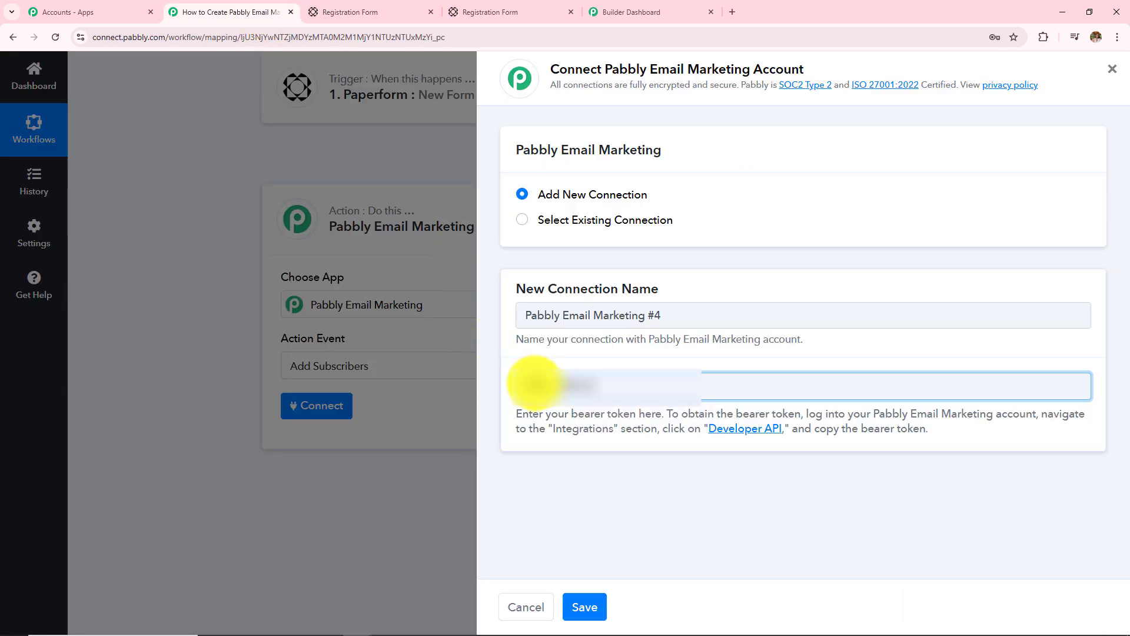
{"action": "left_click", "coordinate": [592, 606]}
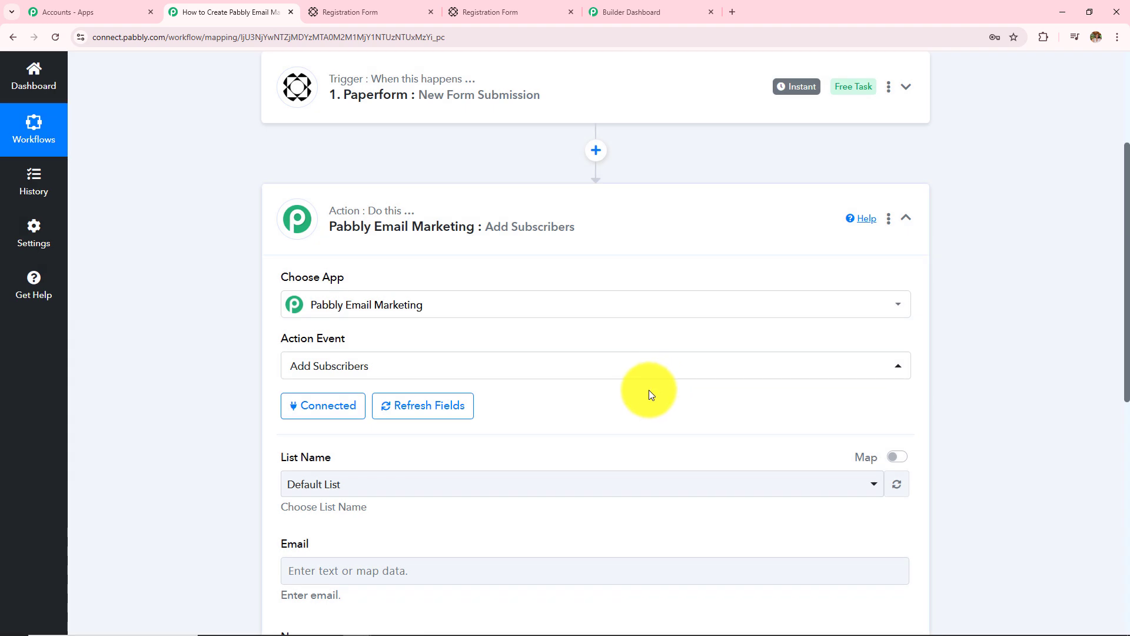
- Review the Add Subscribers action's fields and open the List Name choices
{"action": "scroll", "coordinate": [649, 390], "scroll_direction": "down", "scroll_amount": 4}
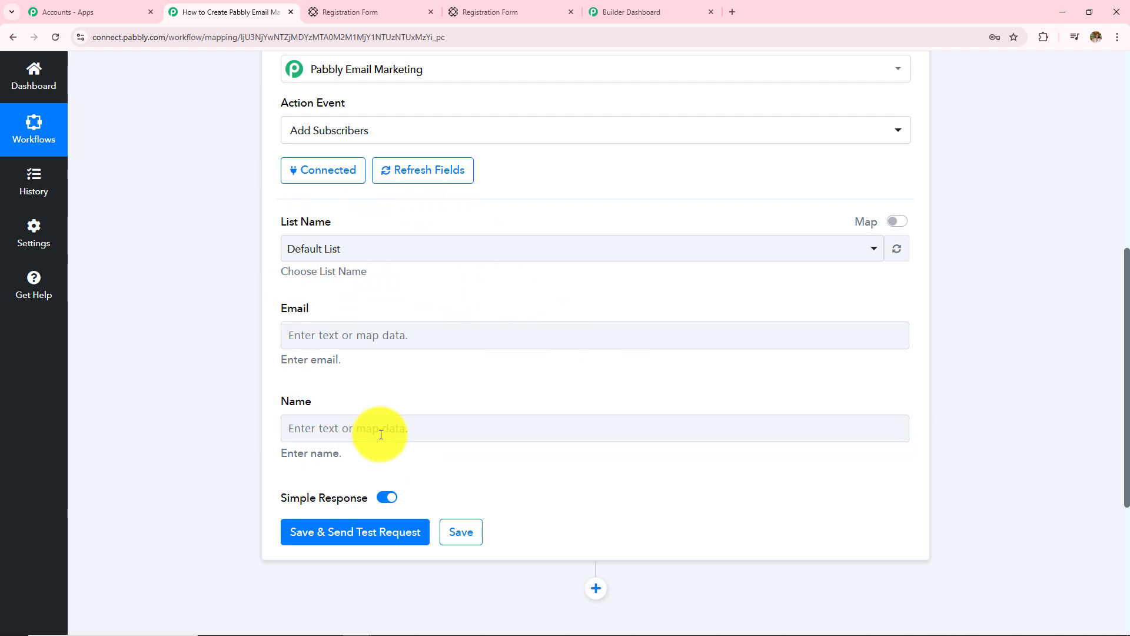
{"action": "left_click_drag", "start_coordinate": [277, 225], "coordinate": [379, 232]}
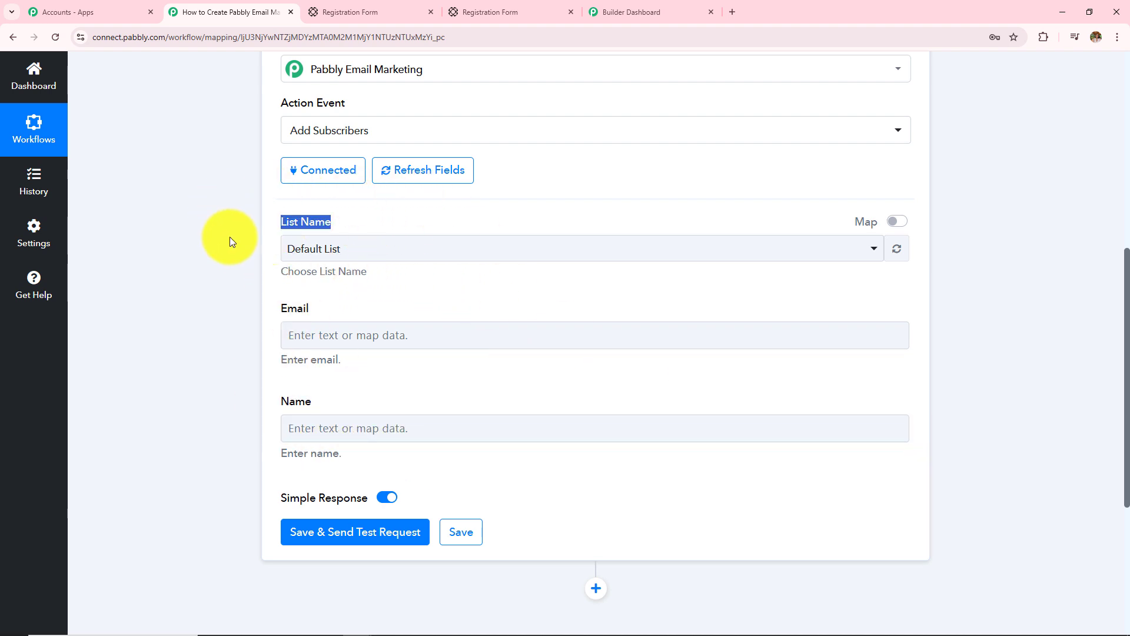
{"action": "left_click", "coordinate": [229, 237]}
{"action": "left_click", "coordinate": [367, 252]}
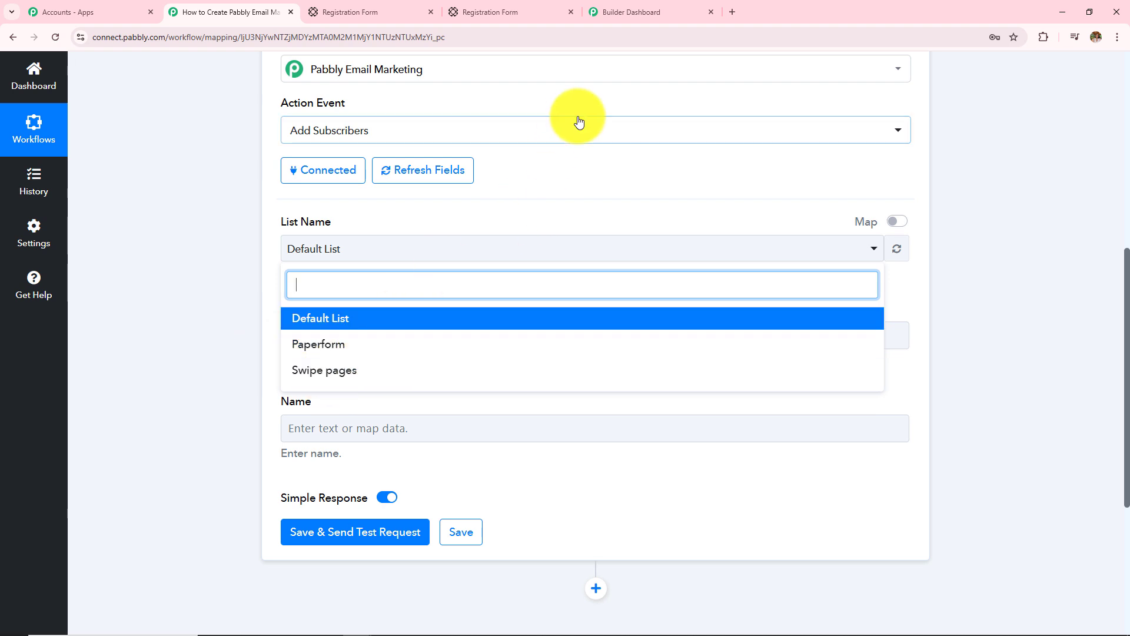
- Check the Paperform subscriber list in Pabbly Email Marketing, then return to the Pabbly Connect workflow and set List Name to Paperform
{"action": "left_click", "coordinate": [644, 7]}
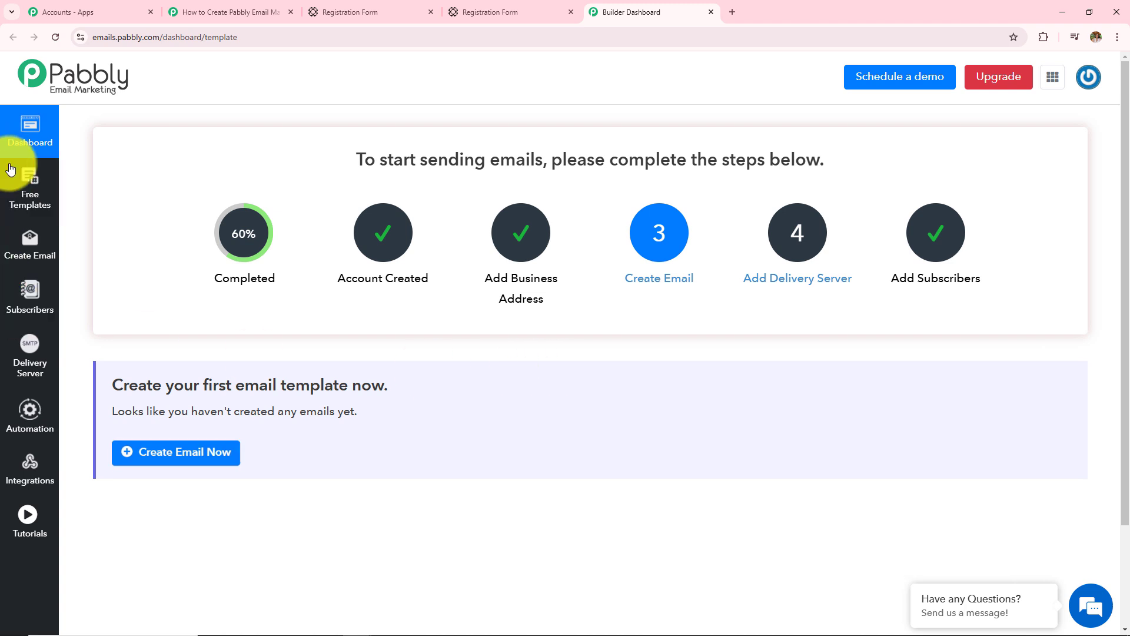
{"action": "left_click", "coordinate": [39, 299]}
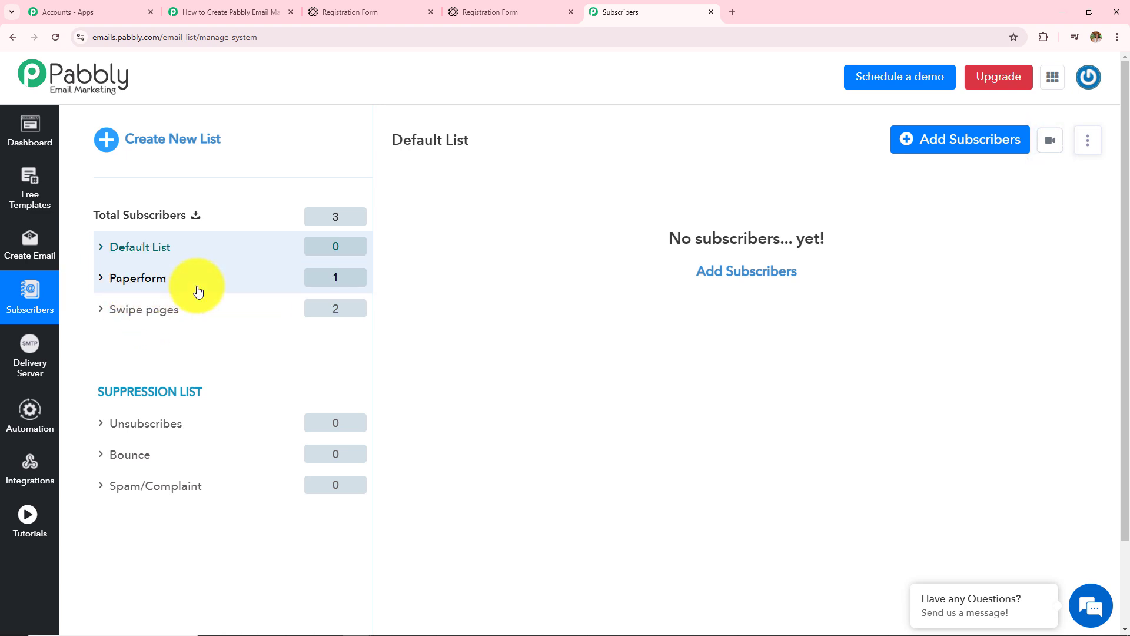
{"action": "left_click", "coordinate": [142, 290]}
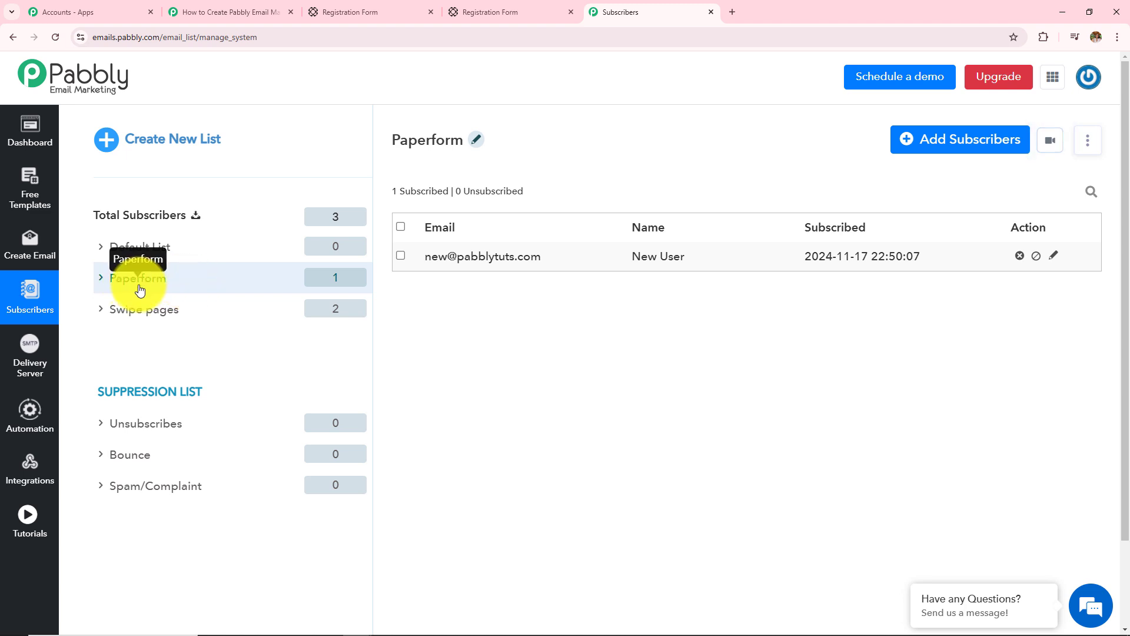
{"action": "left_click", "coordinate": [228, 8]}
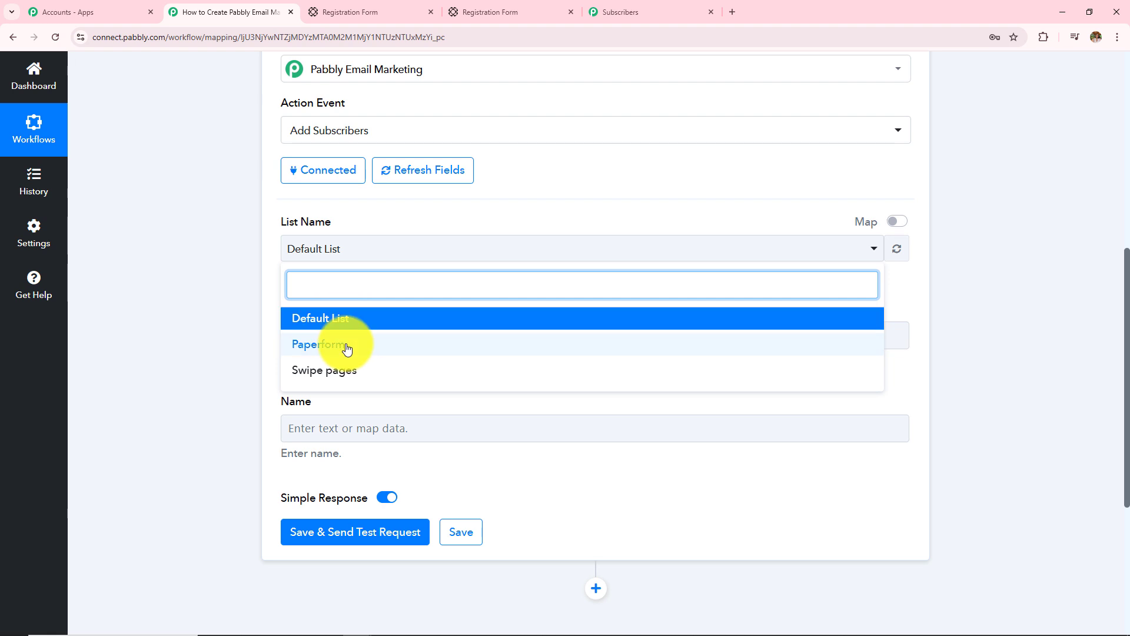
{"action": "left_click", "coordinate": [321, 345]}
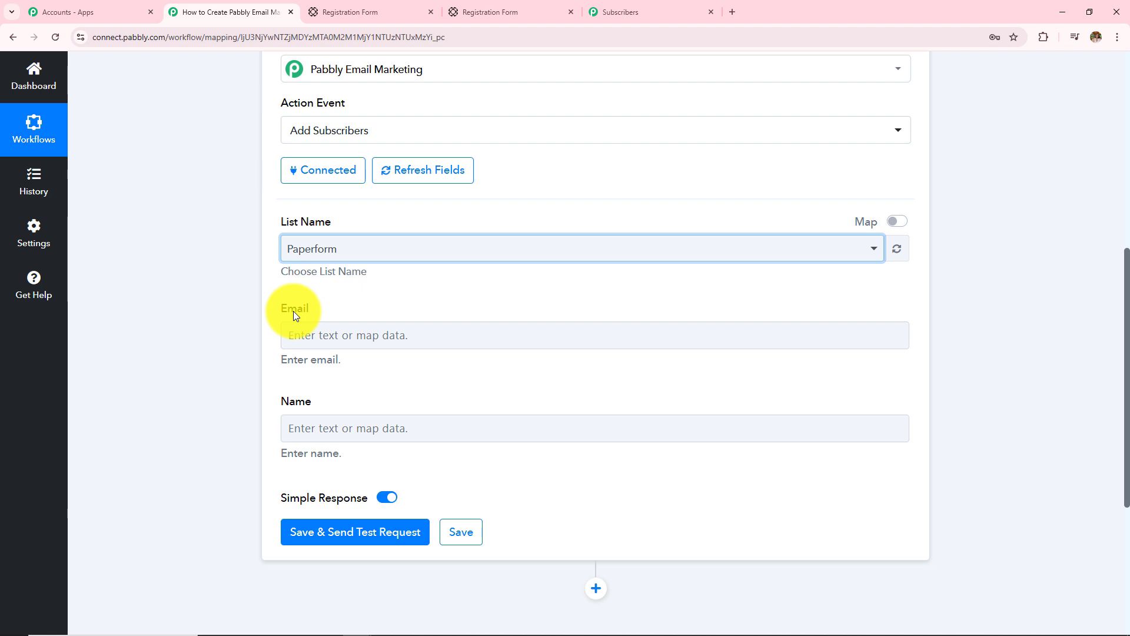
- Map the Add Subscribers action's Email field to Data 3 Value from the Paperform New Form Submission response
{"action": "left_click", "coordinate": [349, 337]}
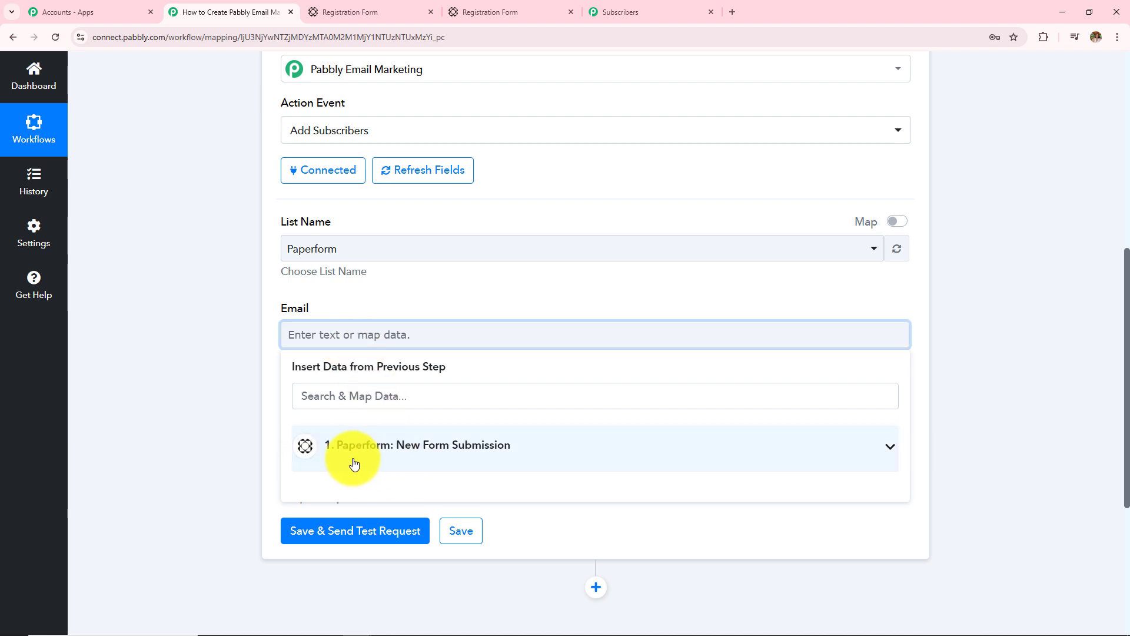
{"action": "left_click", "coordinate": [354, 464]}
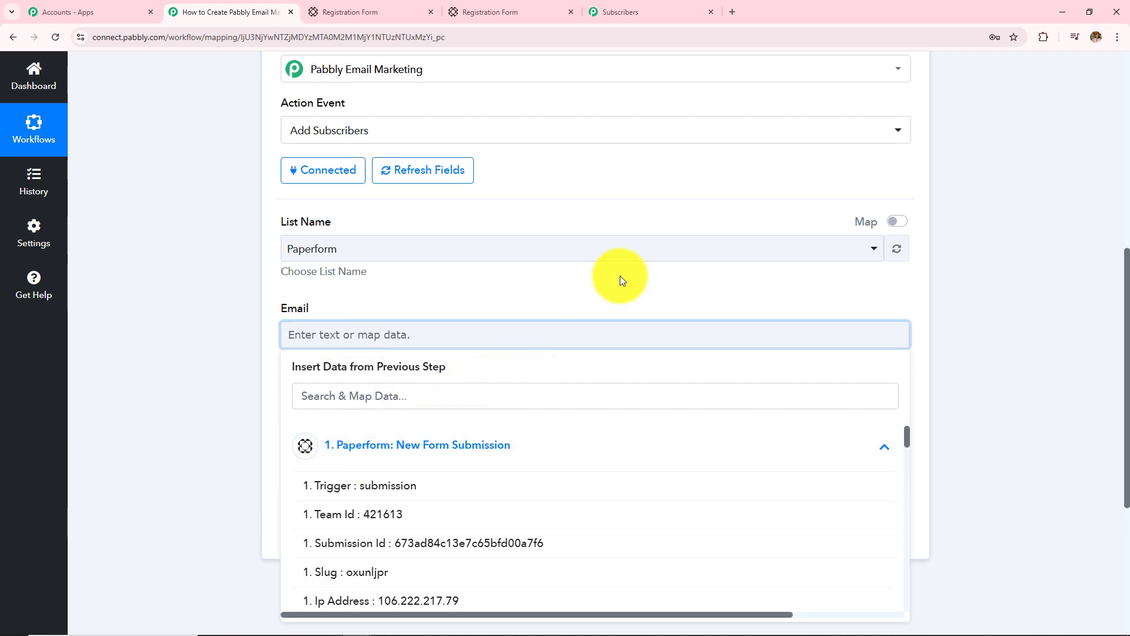
{"action": "scroll", "coordinate": [619, 276], "scroll_direction": "down", "scroll_amount": 3}
{"action": "scroll", "coordinate": [540, 439], "scroll_direction": "down", "scroll_amount": 9}
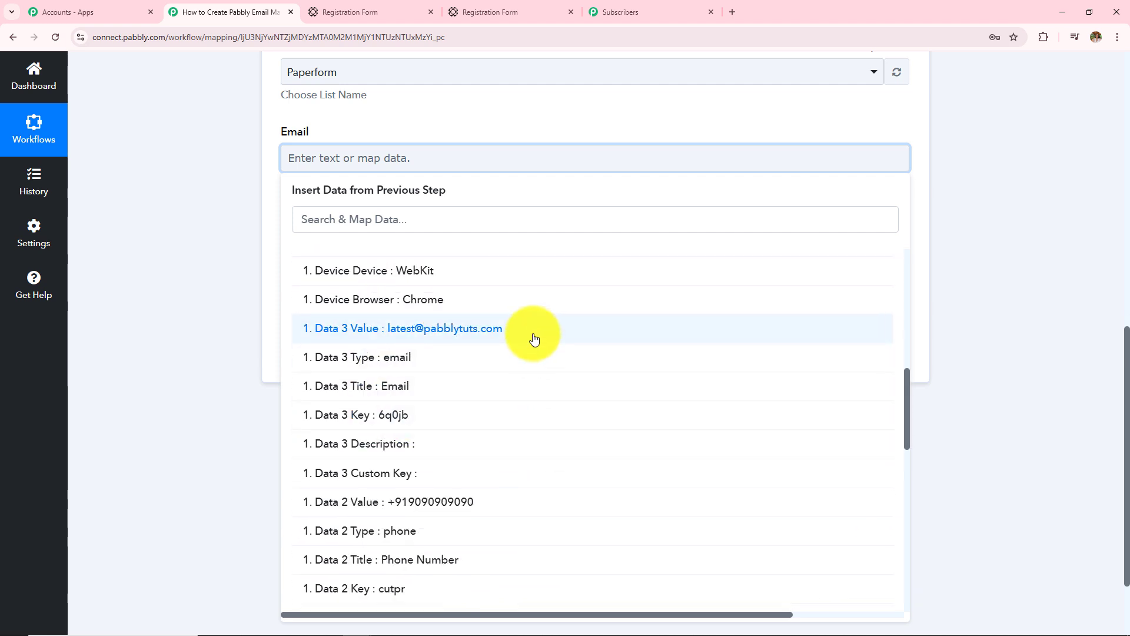
{"action": "left_click", "coordinate": [393, 336]}
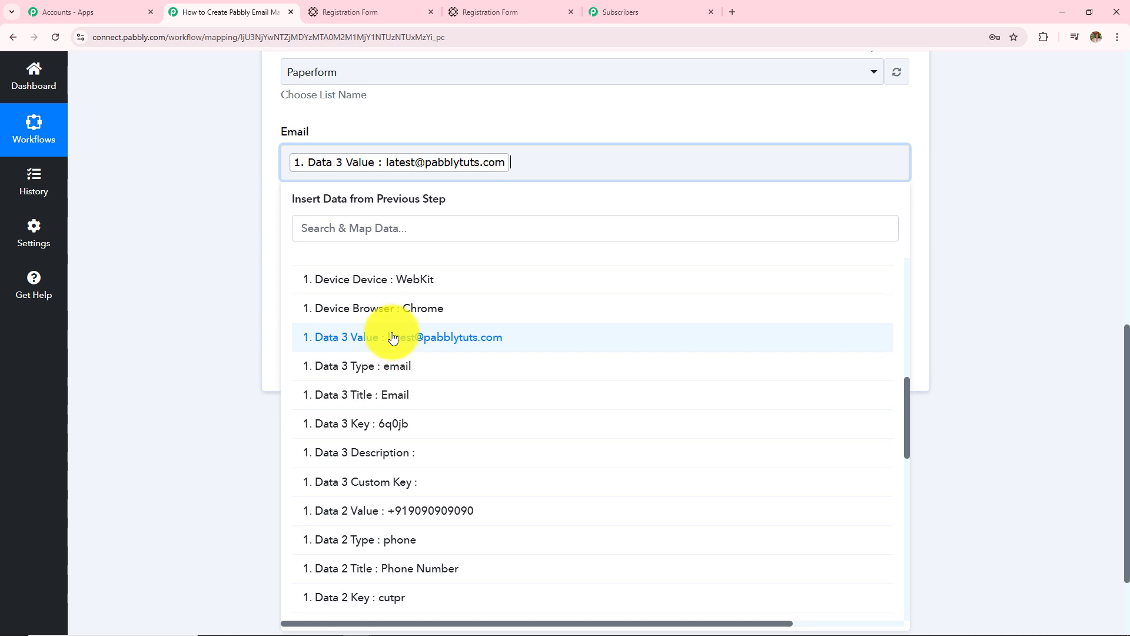
{"action": "left_click", "coordinate": [213, 301]}
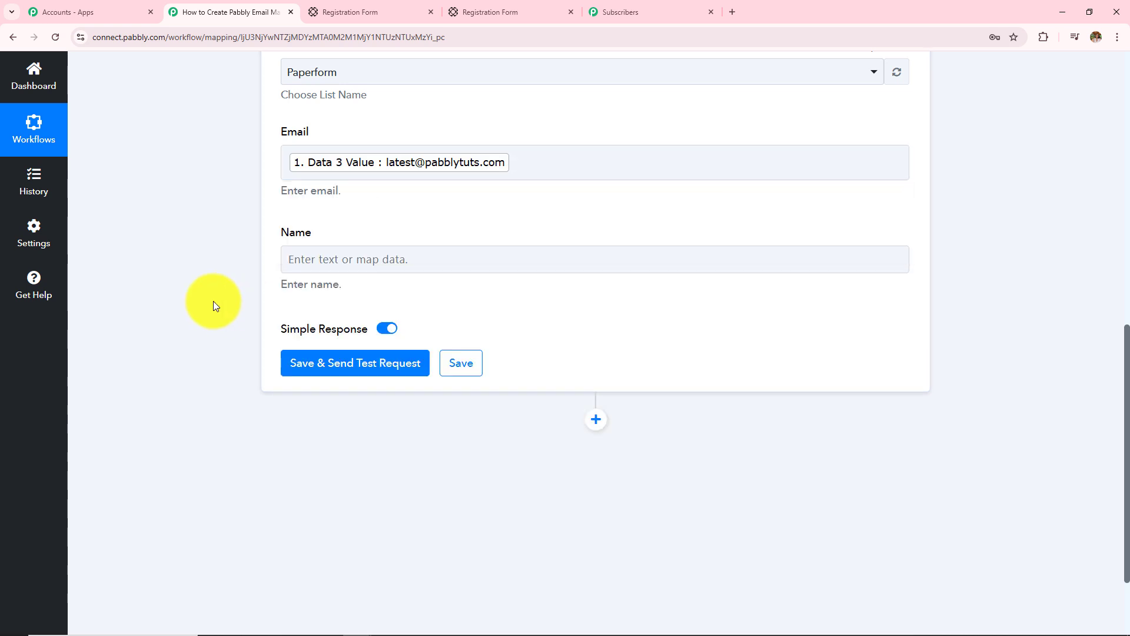
- Map the Name field to Data 0 Value followed by Data 1 Value from the Paperform response, separated by a space
{"action": "left_click", "coordinate": [364, 259]}
{"action": "left_click", "coordinate": [396, 383]}
{"action": "scroll", "coordinate": [530, 494], "scroll_direction": "down", "scroll_amount": 5}
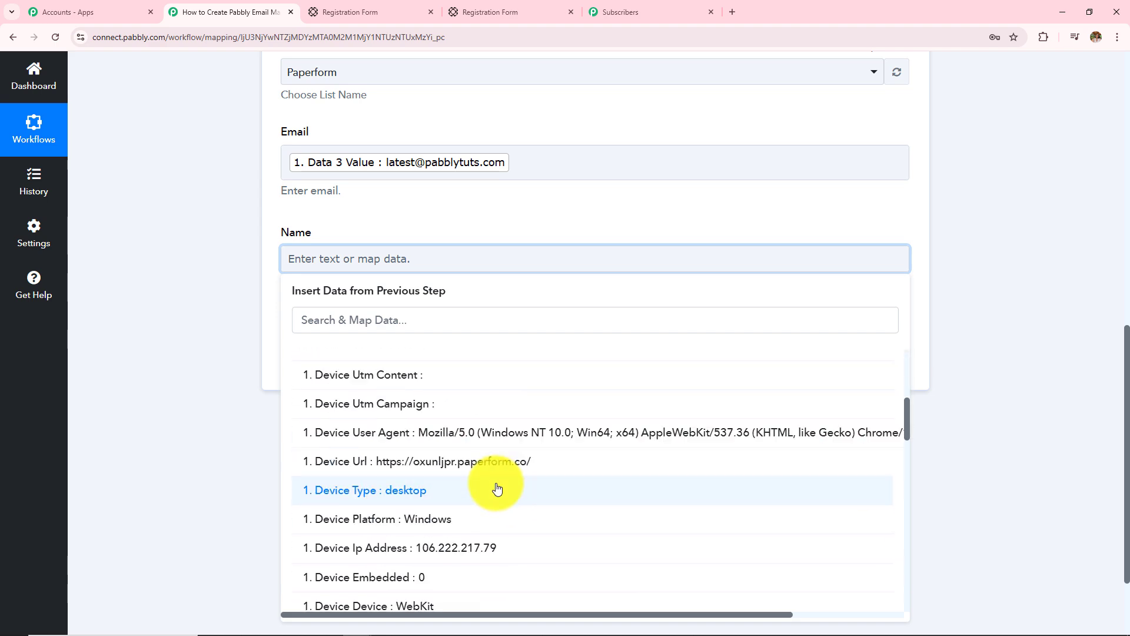
{"action": "scroll", "coordinate": [496, 488], "scroll_direction": "down", "scroll_amount": 10}
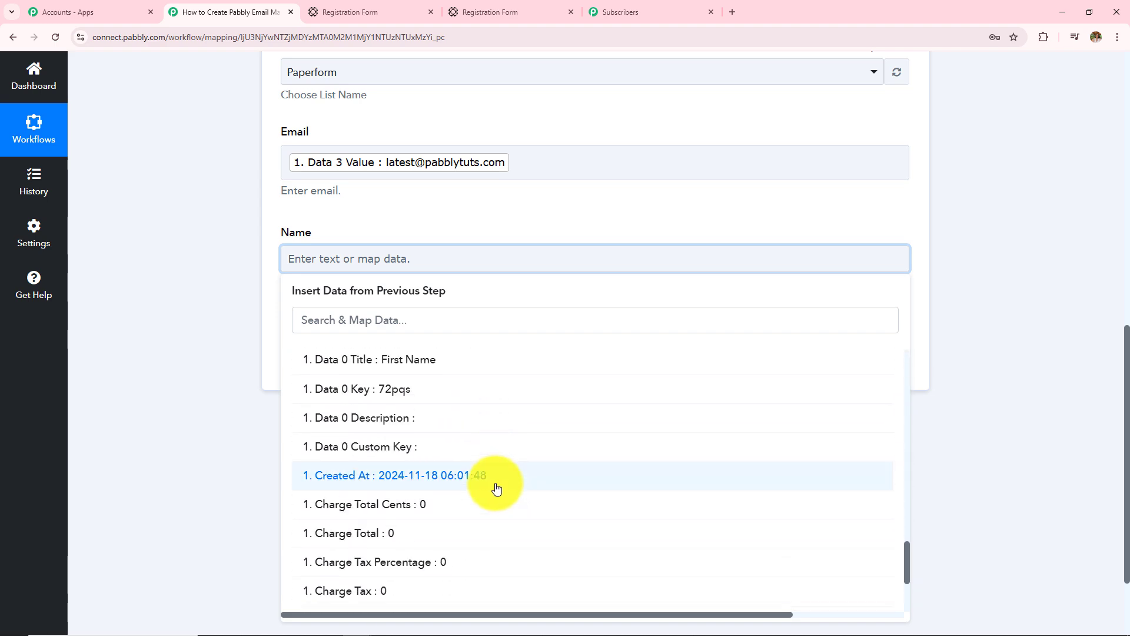
{"action": "scroll", "coordinate": [496, 488], "scroll_direction": "up", "scroll_amount": 1}
{"action": "scroll", "coordinate": [496, 488], "scroll_direction": "down", "scroll_amount": 2}
{"action": "scroll", "coordinate": [496, 488], "scroll_direction": "up", "scroll_amount": 4}
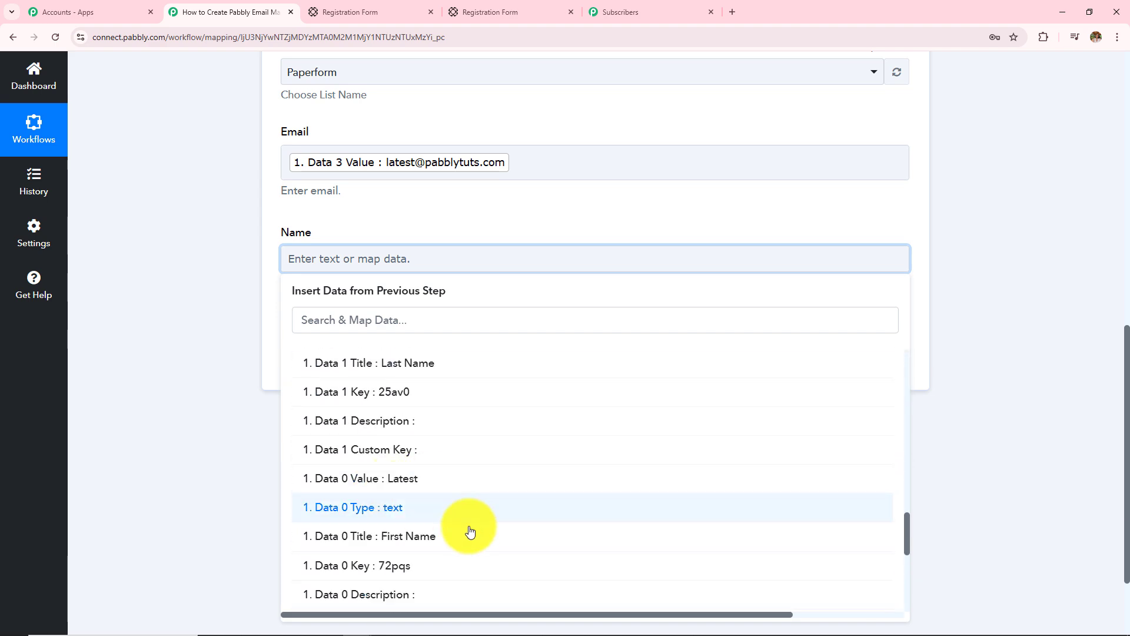
{"action": "left_click", "coordinate": [411, 488]}
{"action": "scroll", "coordinate": [412, 491], "scroll_direction": "up", "scroll_amount": 3}
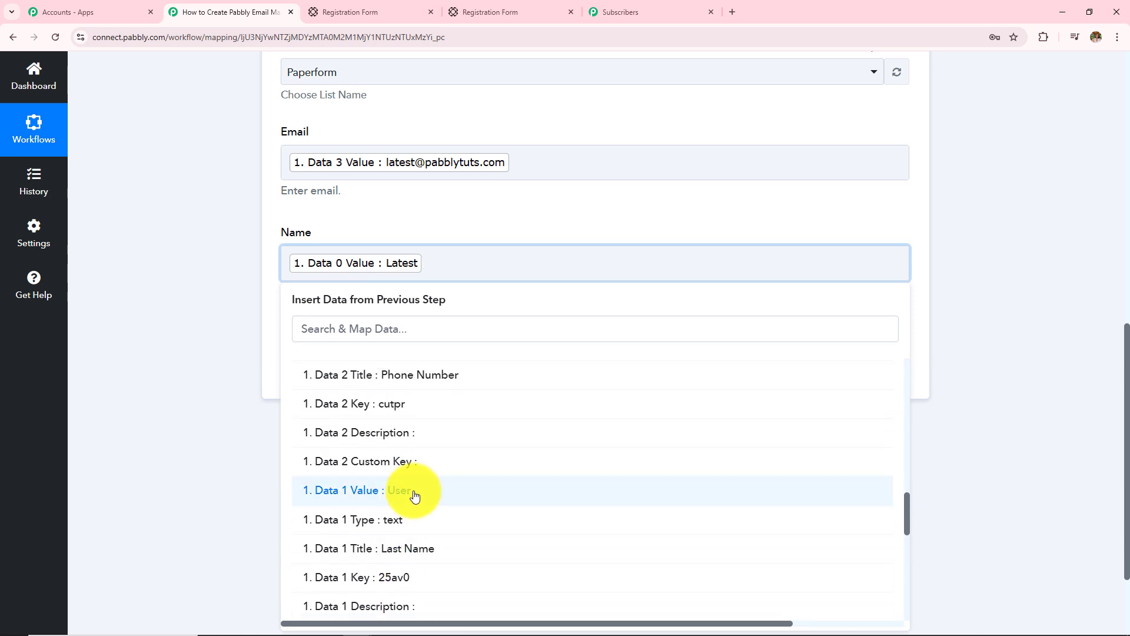
{"action": "left_click", "coordinate": [414, 491]}
{"action": "left_click", "coordinate": [416, 259]}
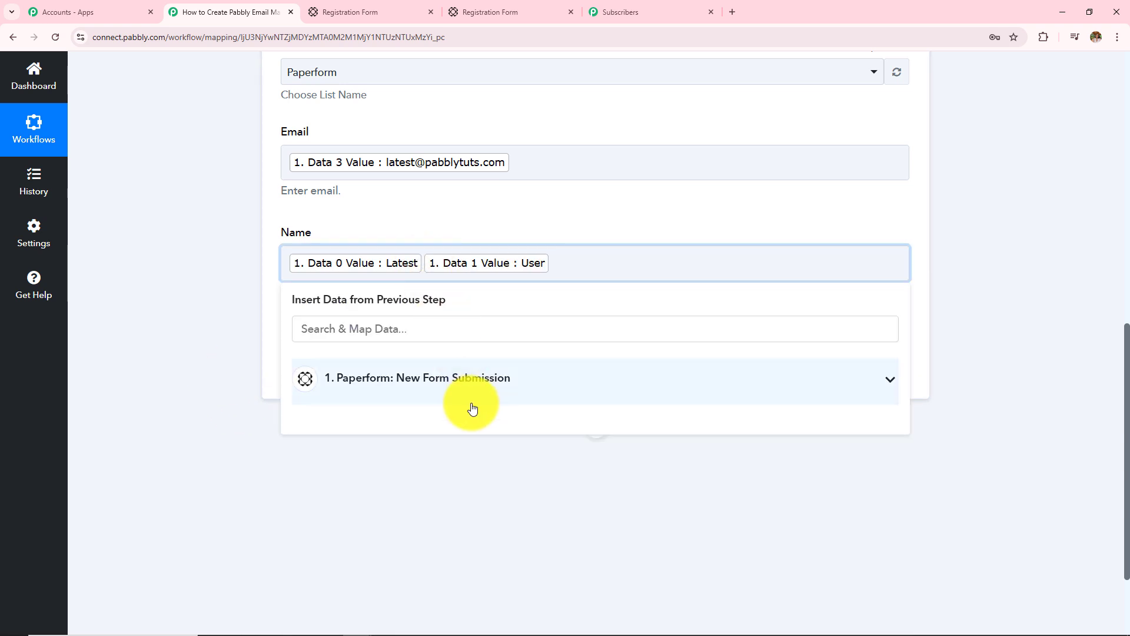
{"action": "left_click", "coordinate": [223, 347]}
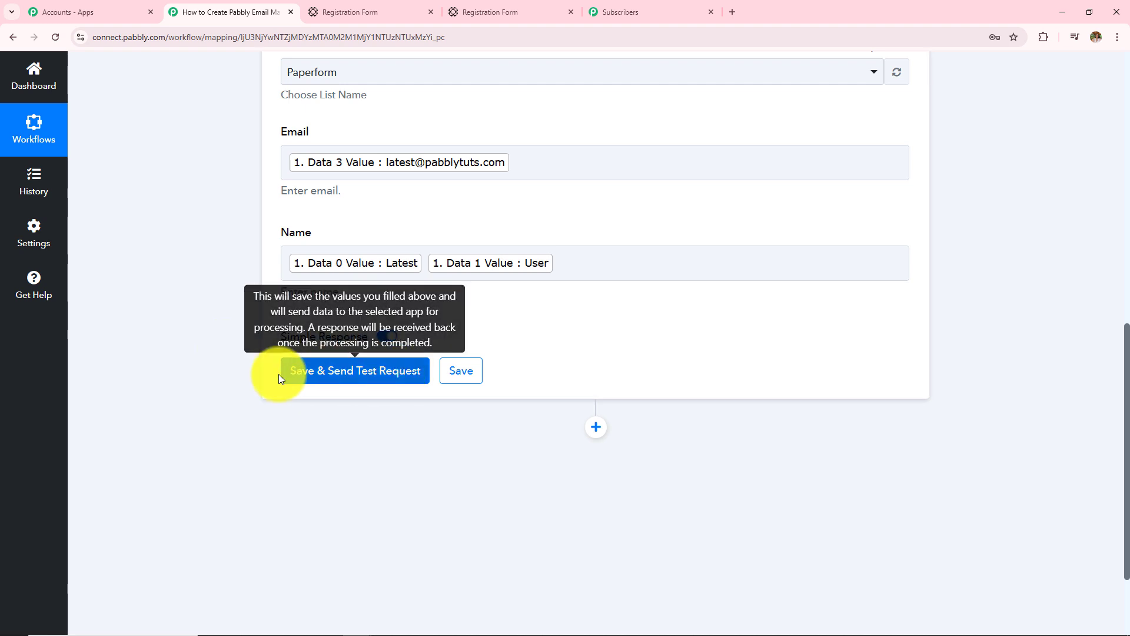
- Save the Add Subscribers action with a test request and enlarge the received Message value to read the response
{"action": "left_click", "coordinate": [332, 378]}
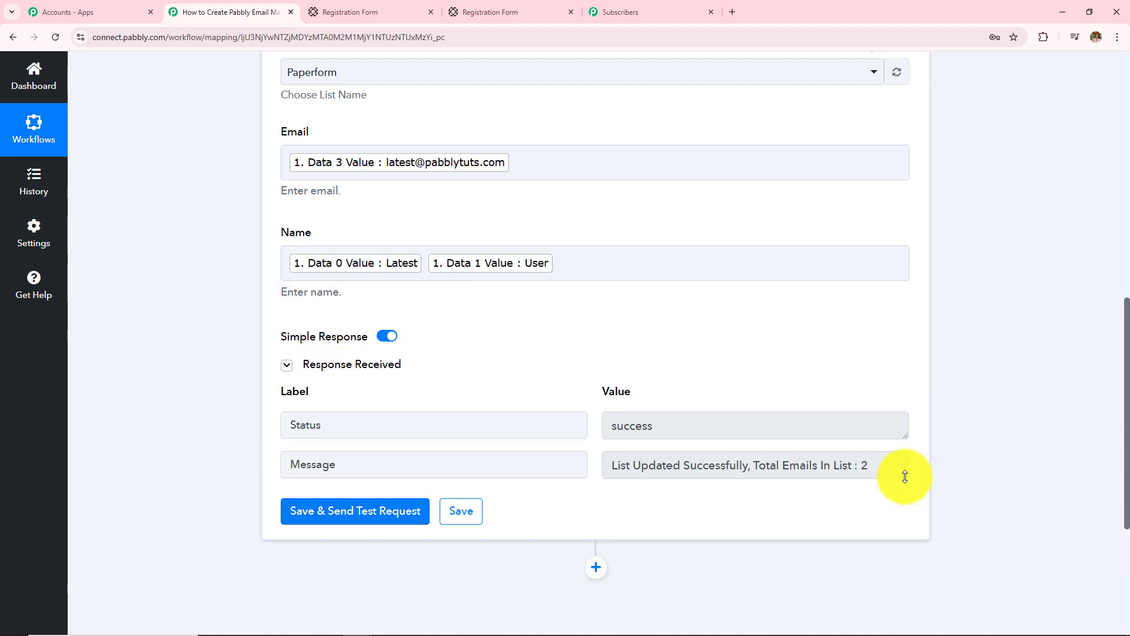
{"action": "left_click_drag", "start_coordinate": [904, 476], "coordinate": [913, 518]}
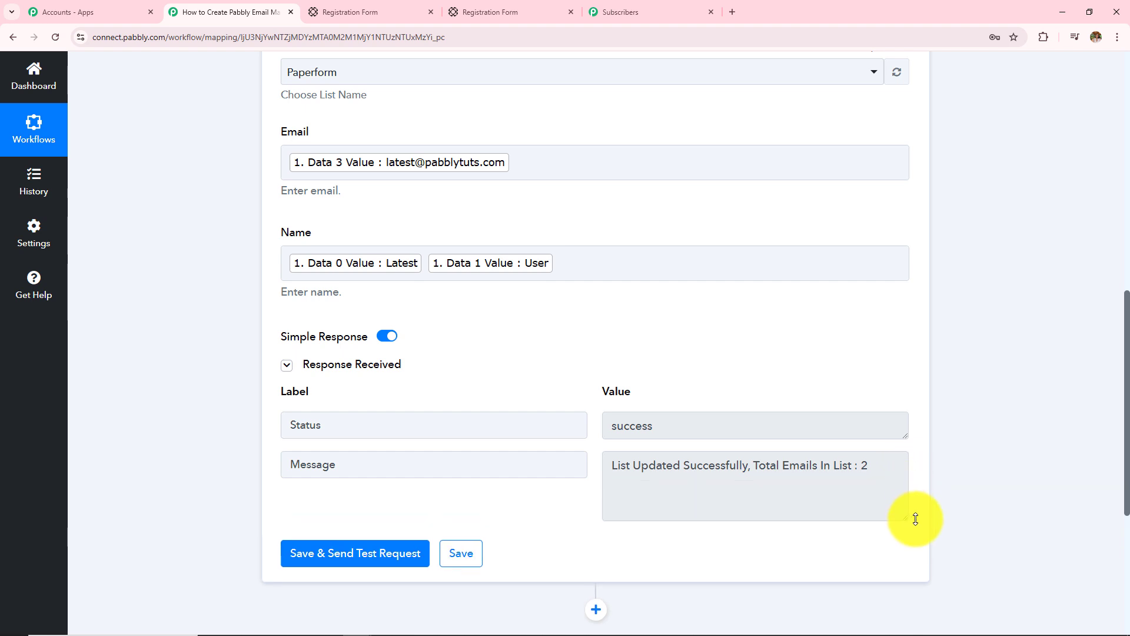
{"action": "double_click", "coordinate": [665, 426]}
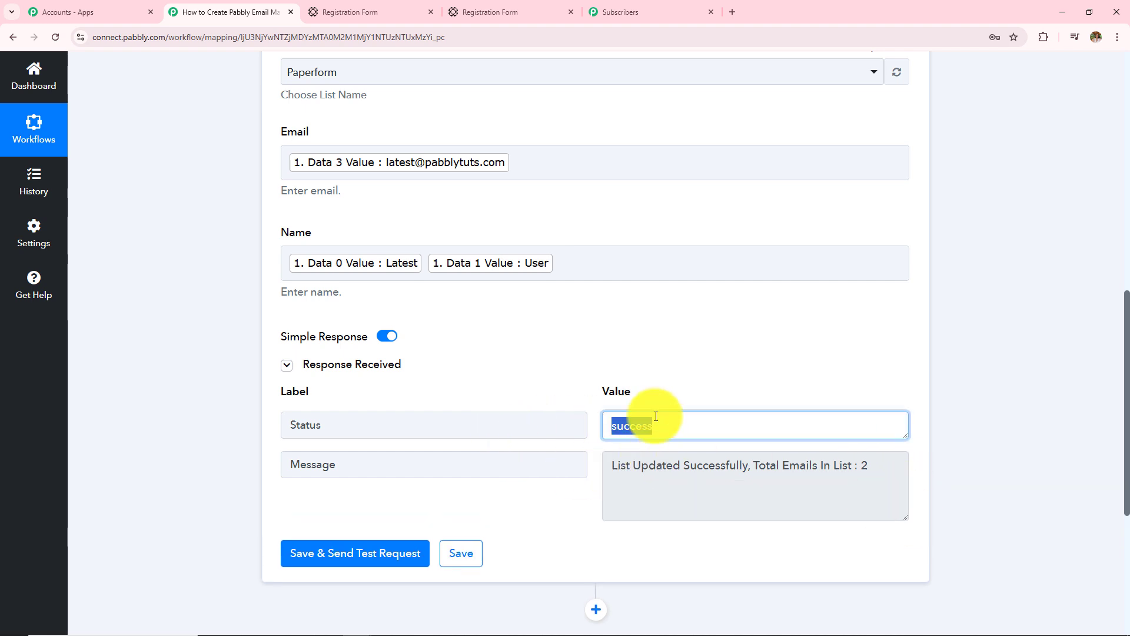
{"action": "left_click", "coordinate": [568, 337]}
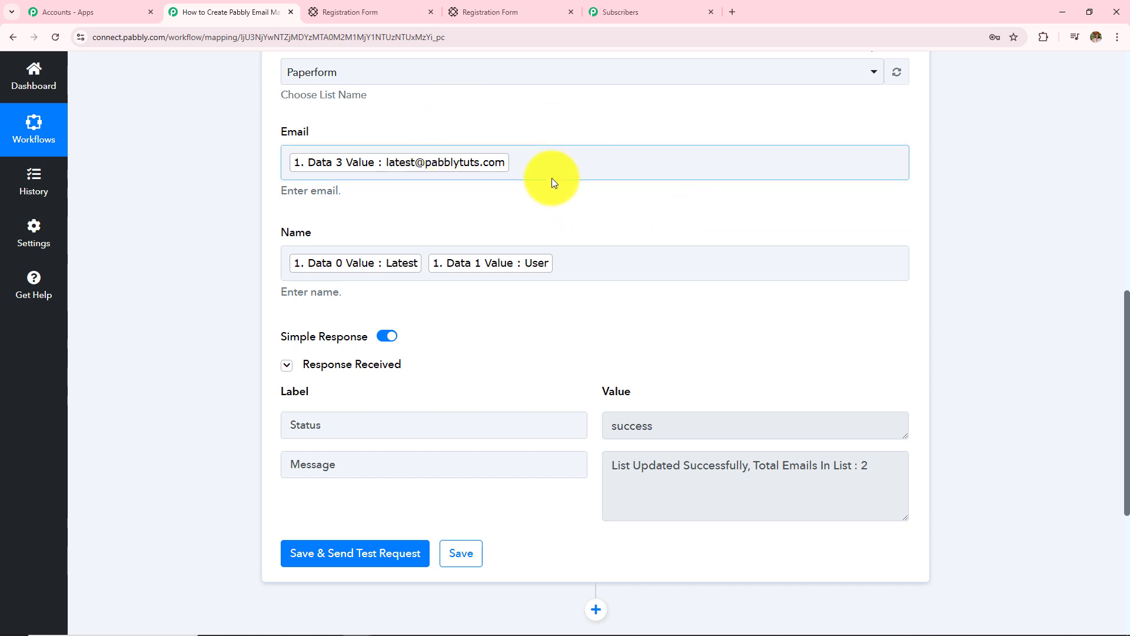
- Recheck the Email mapping and response status, then examine the Paperform list's subscribers in Pabbly Email Marketing
{"action": "left_click", "coordinate": [538, 164]}
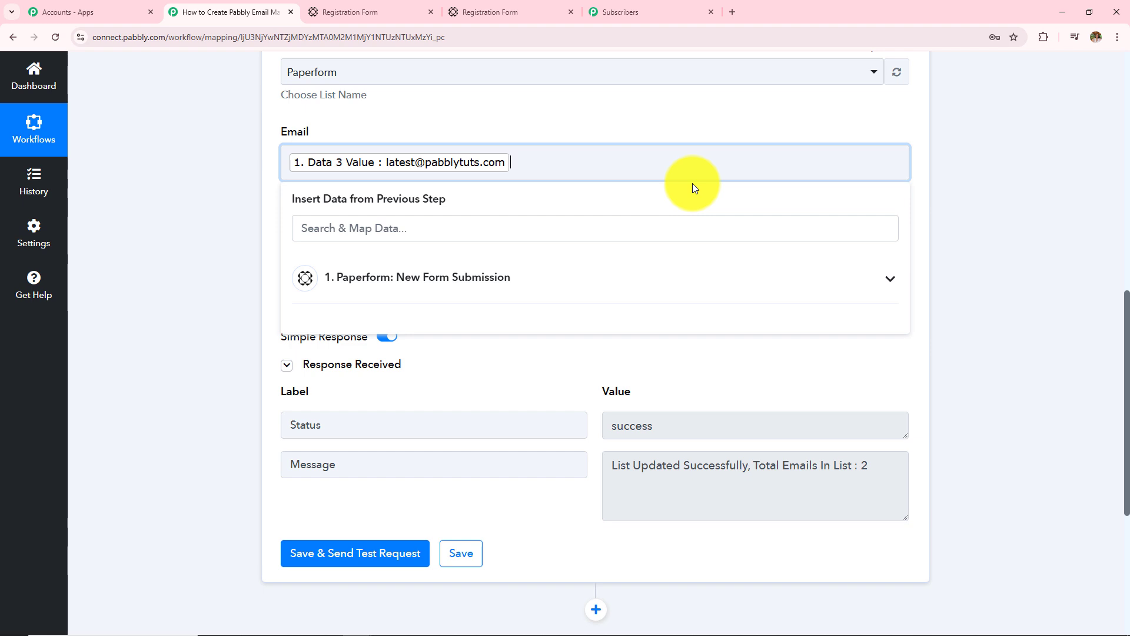
{"action": "left_click", "coordinate": [199, 251]}
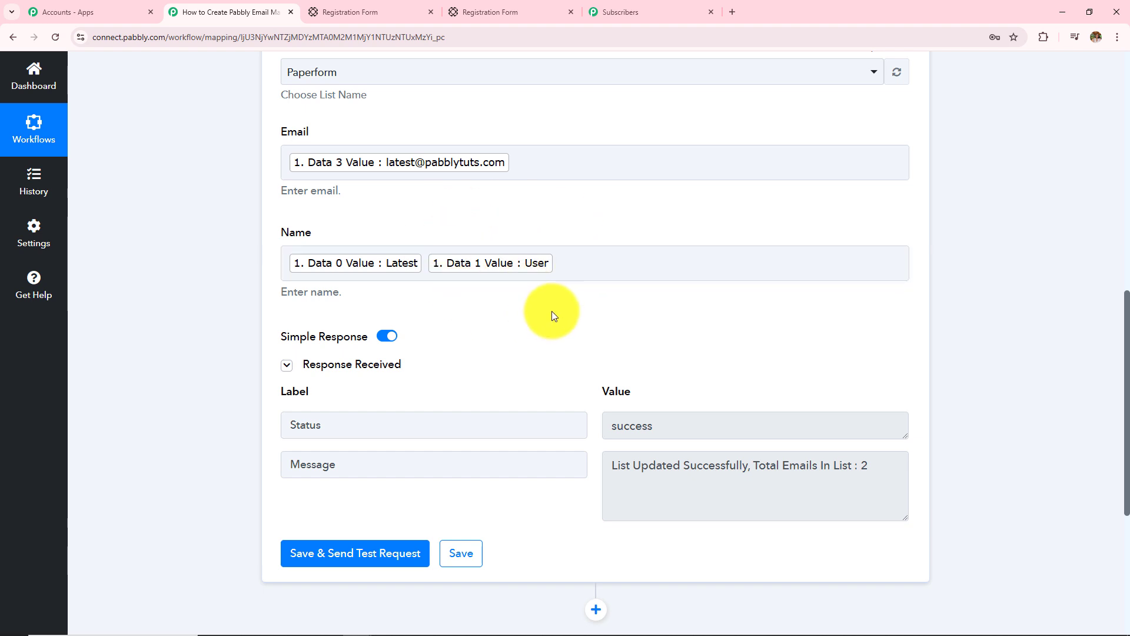
{"action": "left_click", "coordinate": [667, 421]}
{"action": "left_click_drag", "start_coordinate": [667, 421], "coordinate": [643, 424]}
{"action": "left_click", "coordinate": [785, 354]}
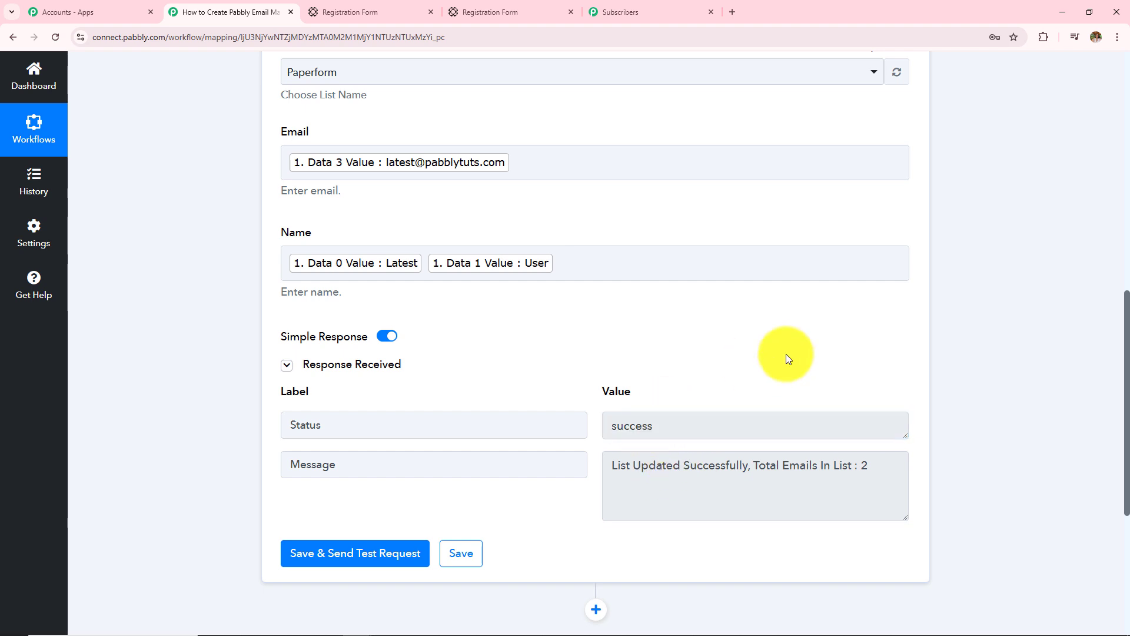
{"action": "left_click", "coordinate": [662, 6]}
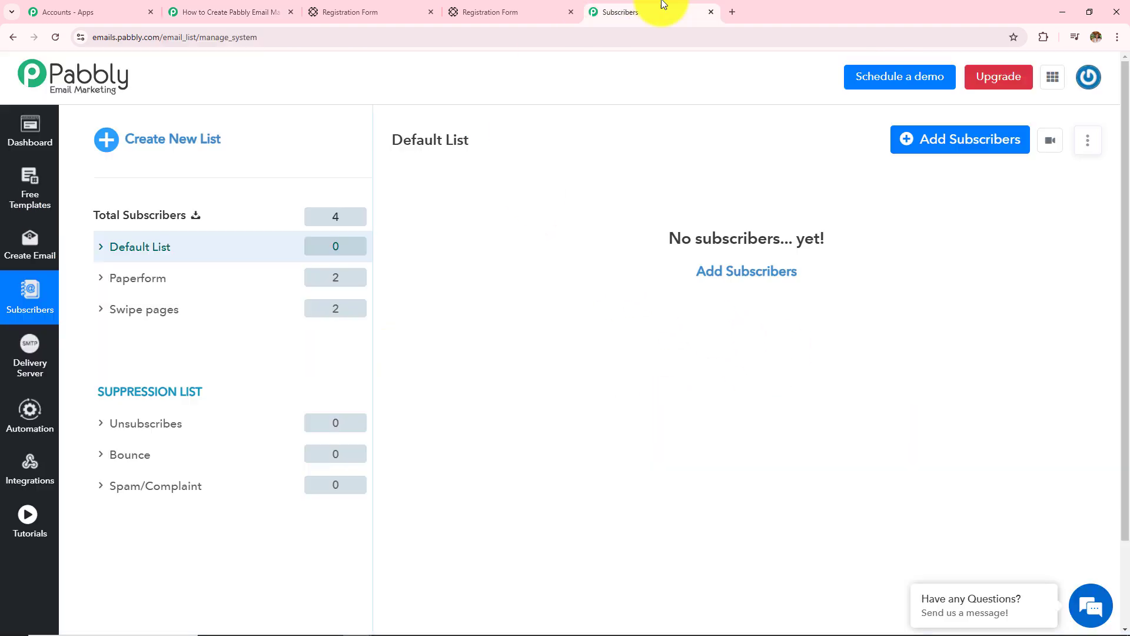
{"action": "left_click", "coordinate": [158, 287]}
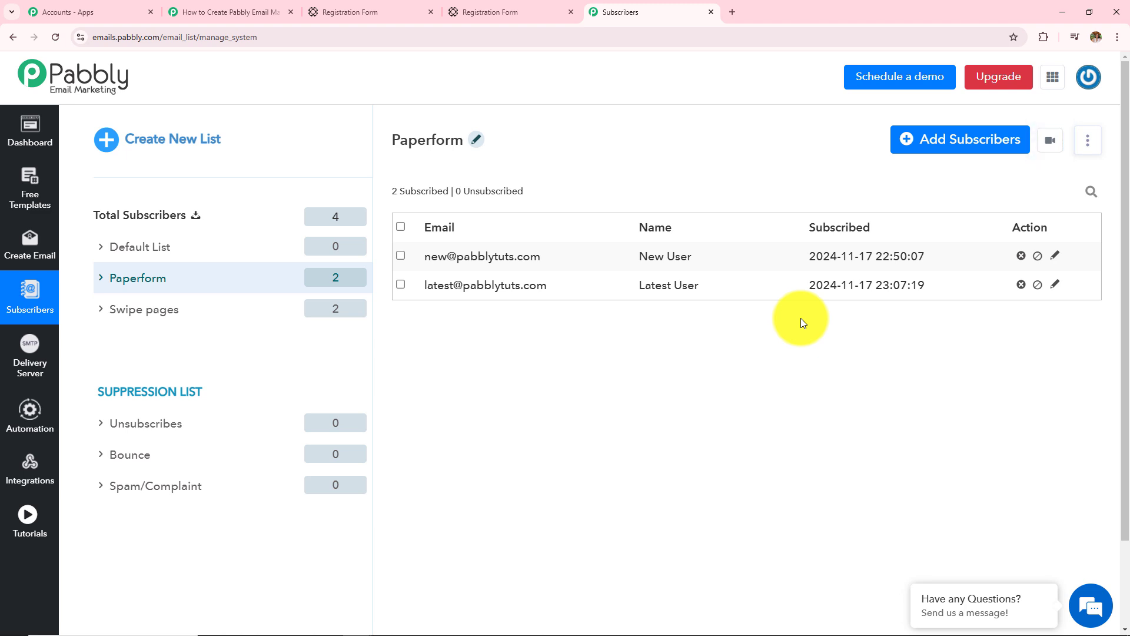
- Reload the Paperform registration form, fill in the first name, last name, phone number and email, and submit a new test entry
{"action": "left_click", "coordinate": [511, 10]}
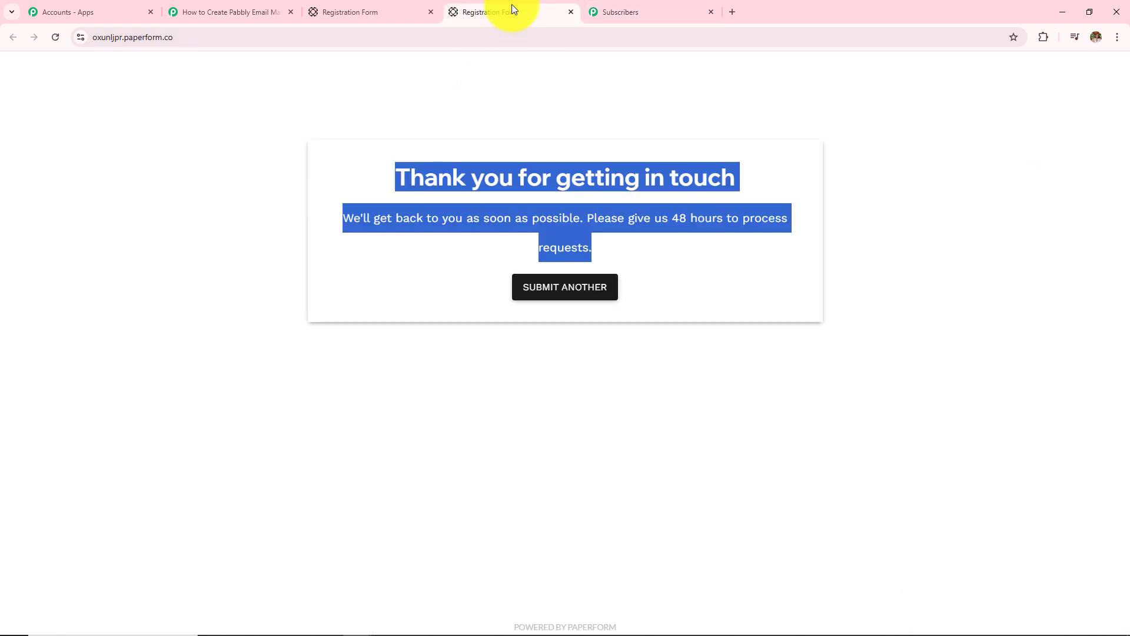
{"action": "left_click", "coordinate": [57, 45]}
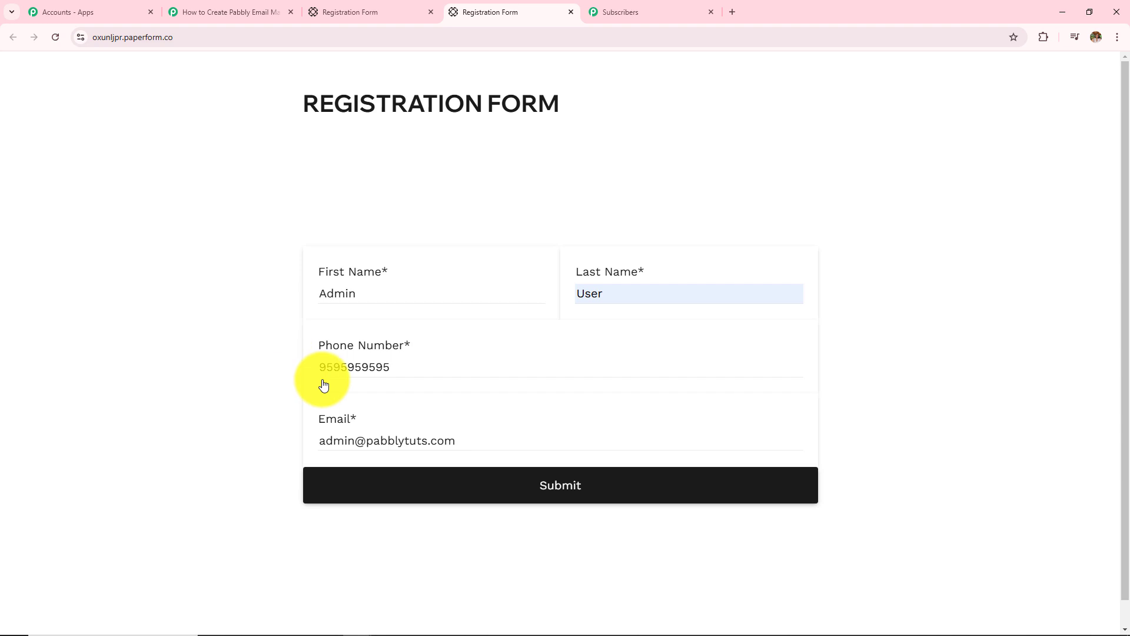
{"action": "left_click", "coordinate": [385, 496]}
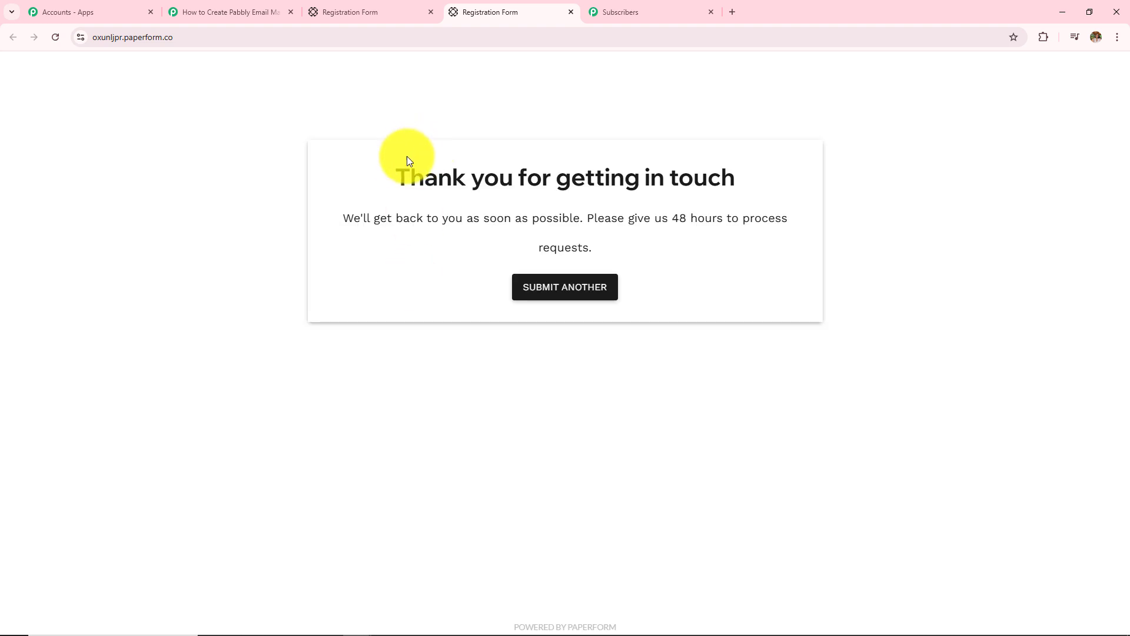
{"action": "left_click_drag", "start_coordinate": [392, 164], "coordinate": [824, 262]}
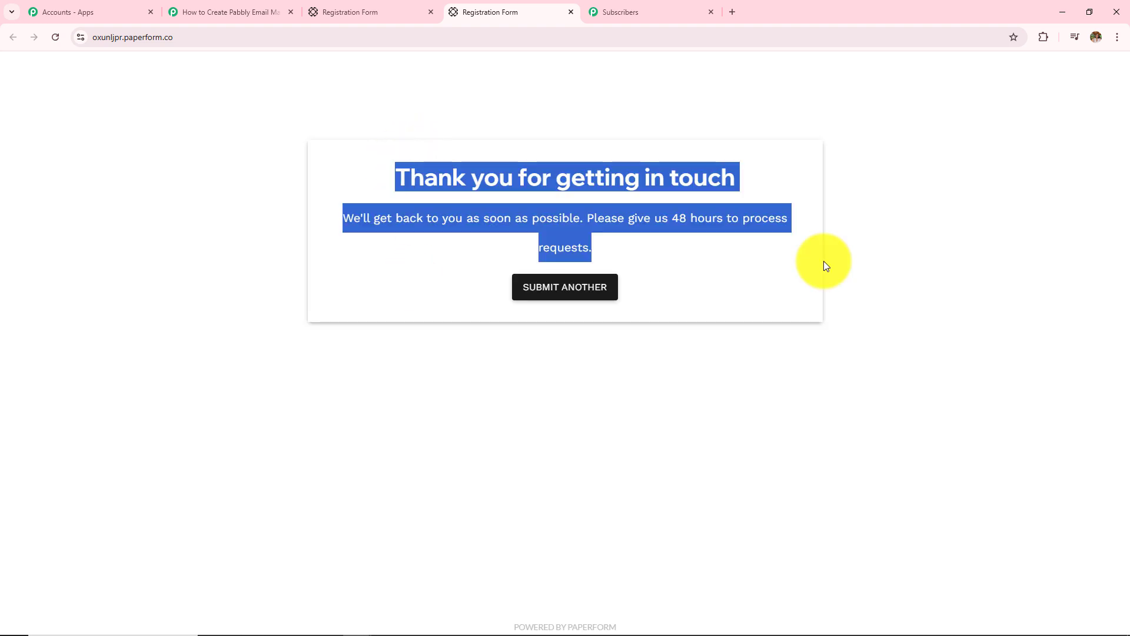
{"action": "left_click", "coordinate": [869, 280]}
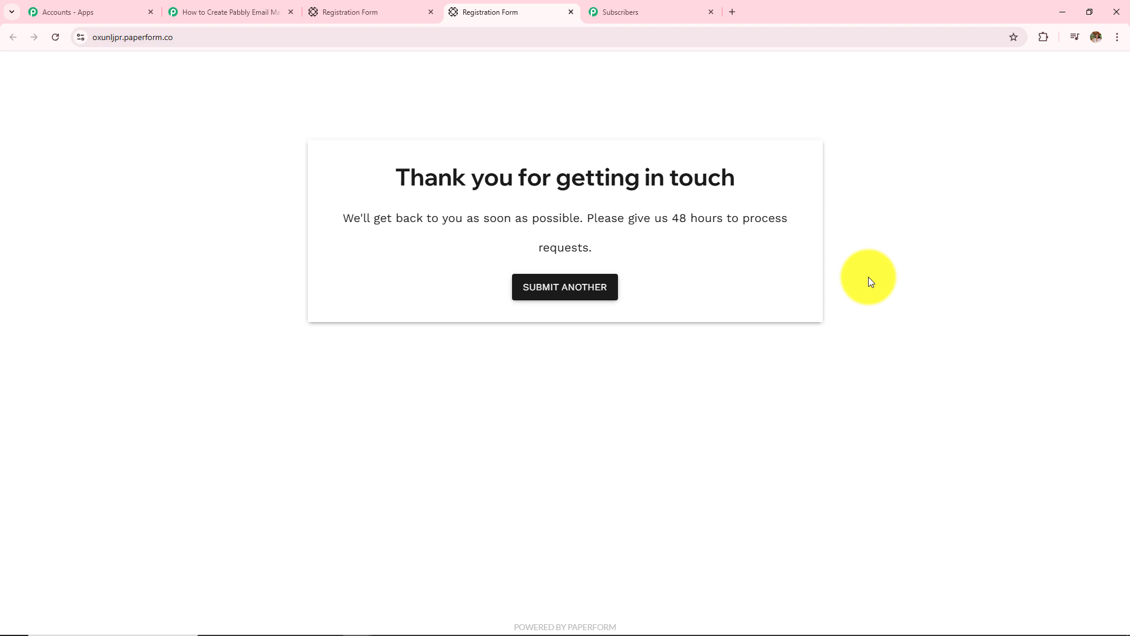
- Reload the subscribers page in Pabbly Email Marketing and check the Paperform list for the new form entry
{"action": "left_click", "coordinate": [659, 11]}
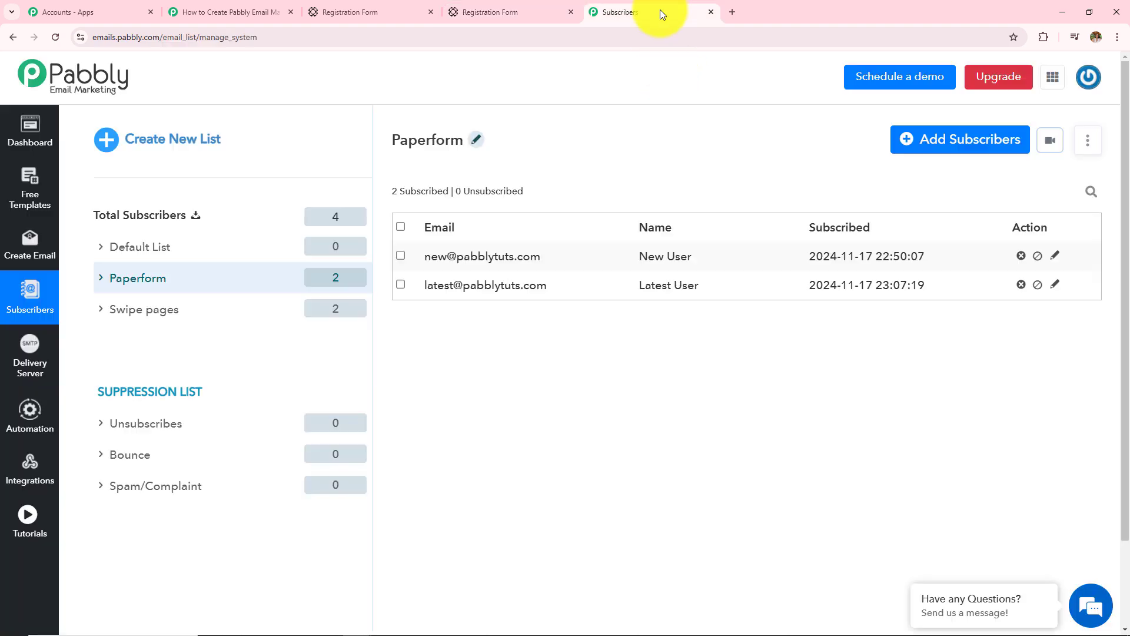
{"action": "left_click", "coordinate": [63, 38]}
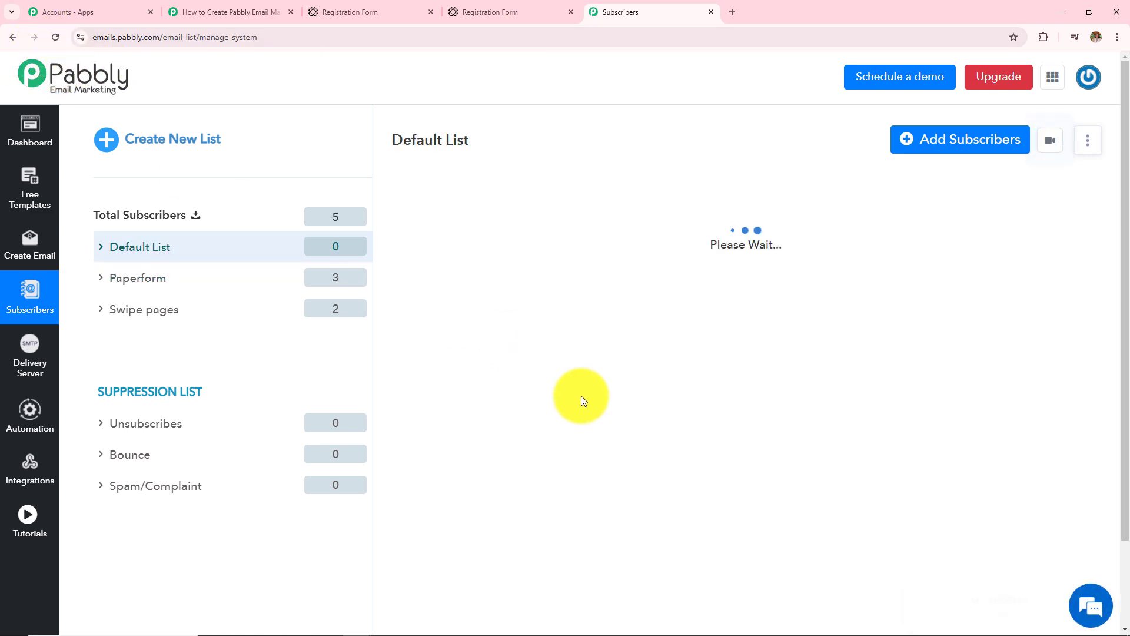
{"action": "left_click", "coordinate": [136, 277]}
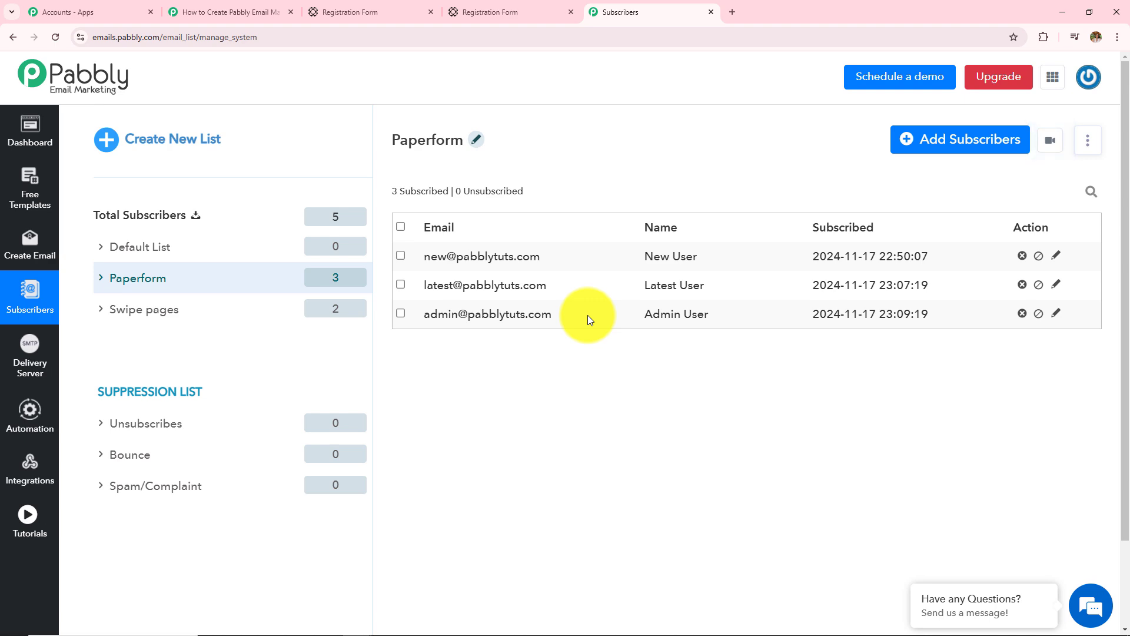
- Return to the Pabbly Connect workflow and review the Paperform trigger's event, webhook settings and captured response
{"action": "left_click", "coordinate": [215, 12]}
{"action": "left_click", "coordinate": [397, 322]}
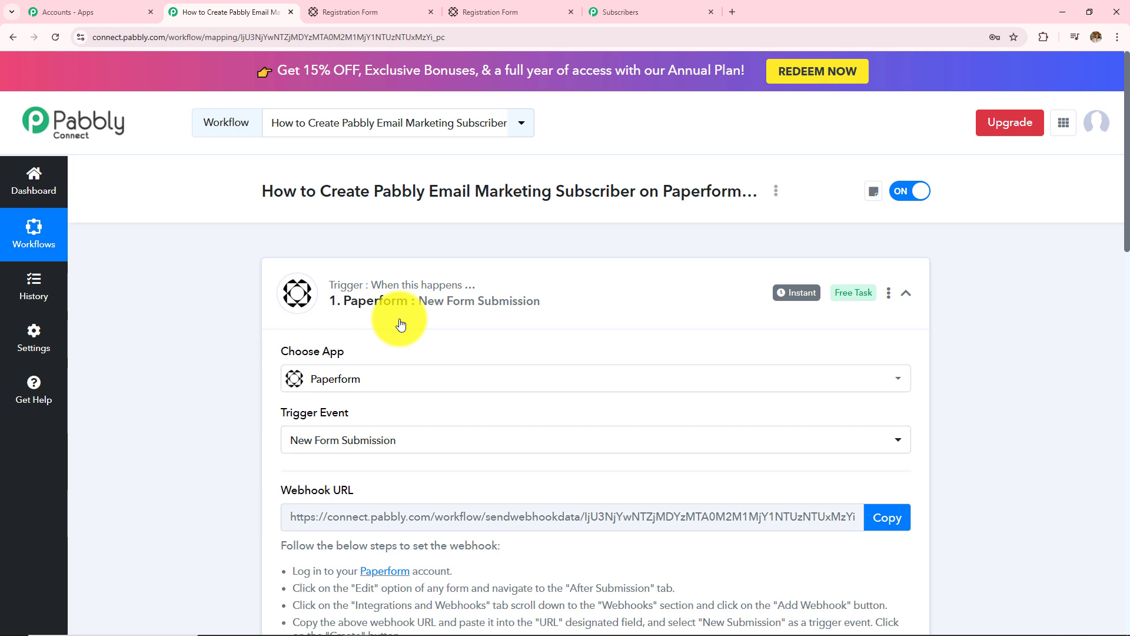
{"action": "scroll", "coordinate": [600, 366], "scroll_direction": "down", "scroll_amount": 5}
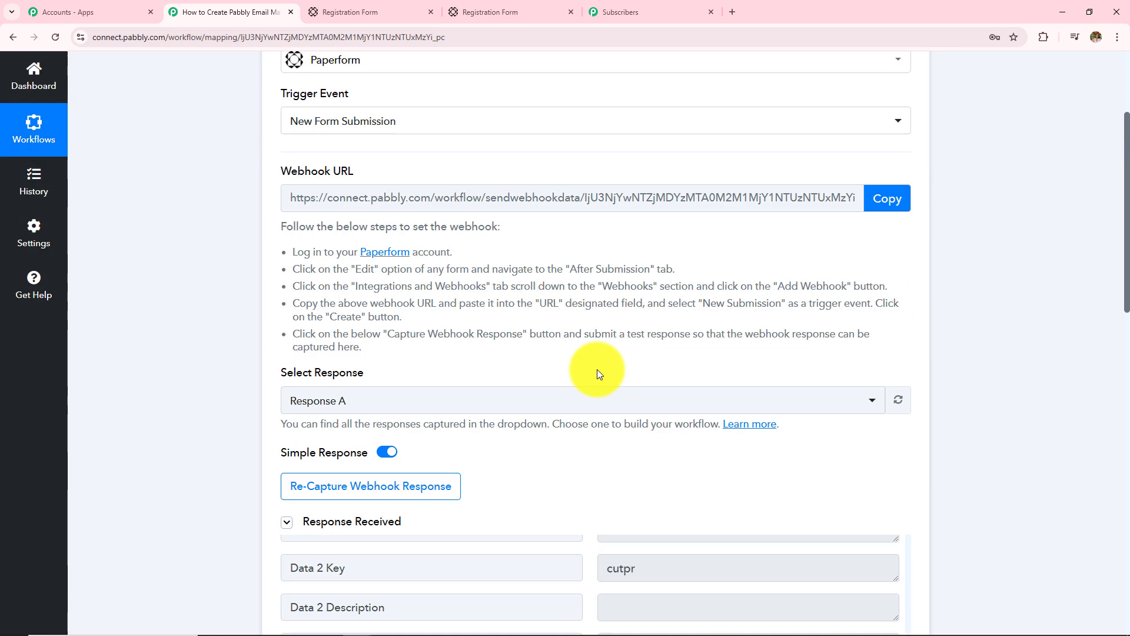
{"action": "scroll", "coordinate": [597, 369], "scroll_direction": "down", "scroll_amount": 5}
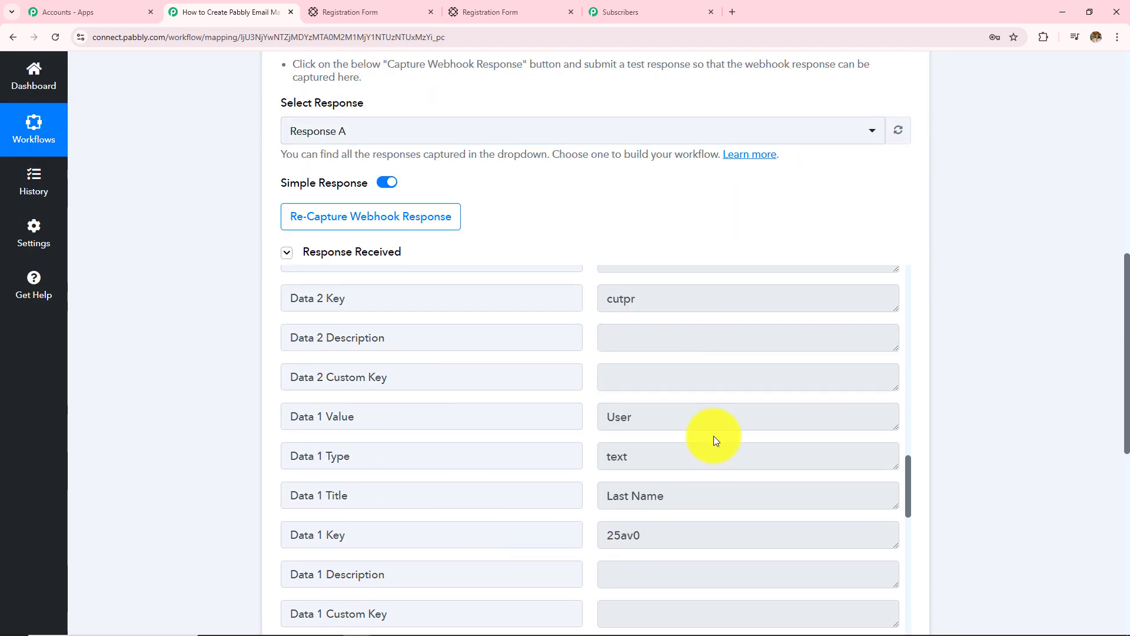
{"action": "scroll", "coordinate": [714, 440], "scroll_direction": "down", "scroll_amount": 4}
{"action": "scroll", "coordinate": [1014, 366], "scroll_direction": "down", "scroll_amount": 8}
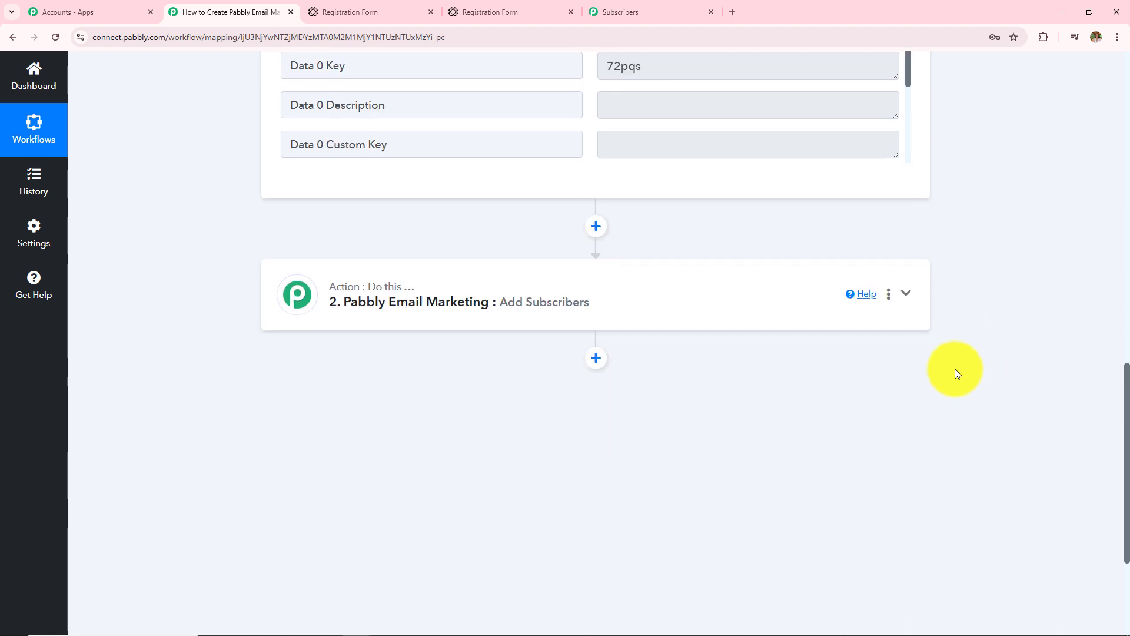
- Review the Add Subscribers action's settings and received response, then recheck the Paperform list in Pabbly Email Marketing and return to the workflow
{"action": "left_click", "coordinate": [570, 320]}
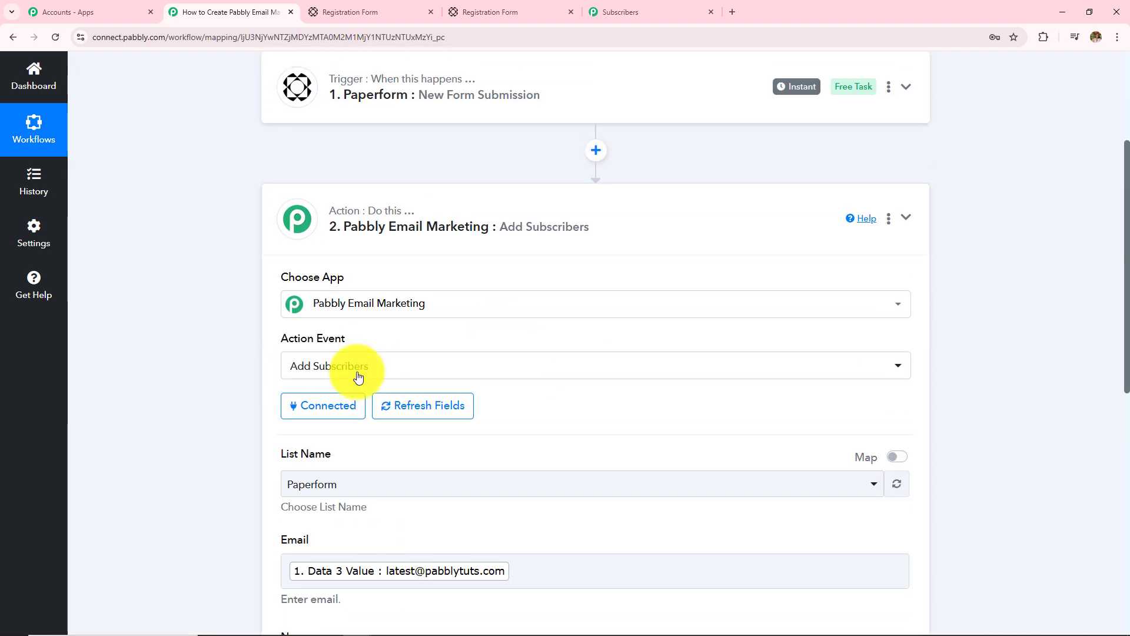
{"action": "scroll", "coordinate": [540, 361], "scroll_direction": "down", "scroll_amount": 1}
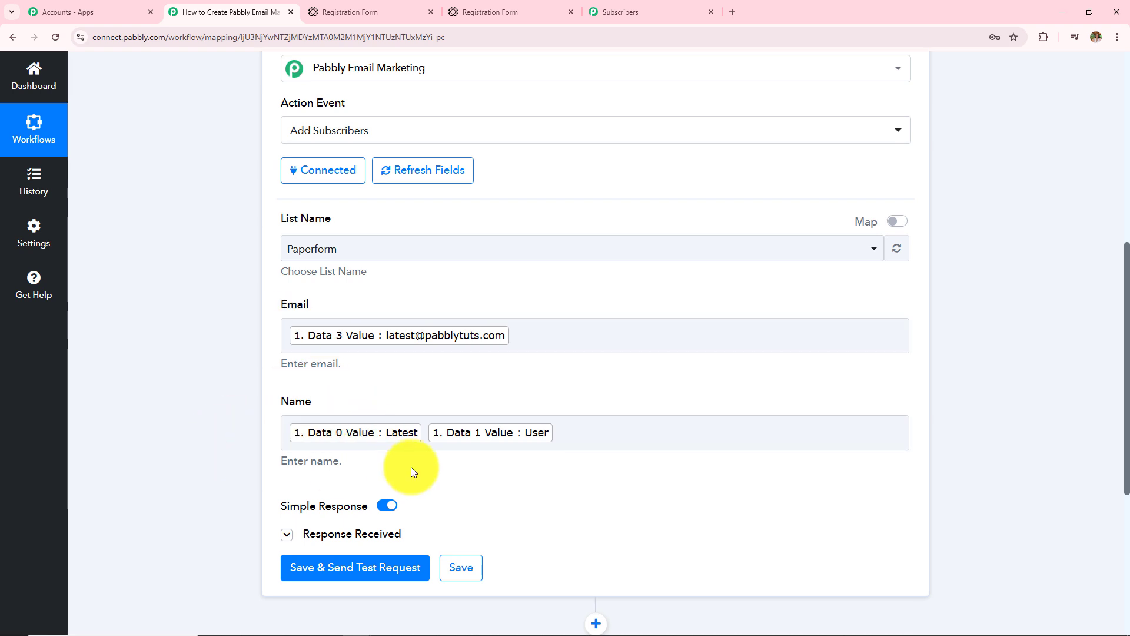
{"action": "left_click", "coordinate": [335, 535]}
{"action": "scroll", "coordinate": [635, 470], "scroll_direction": "down", "scroll_amount": 5}
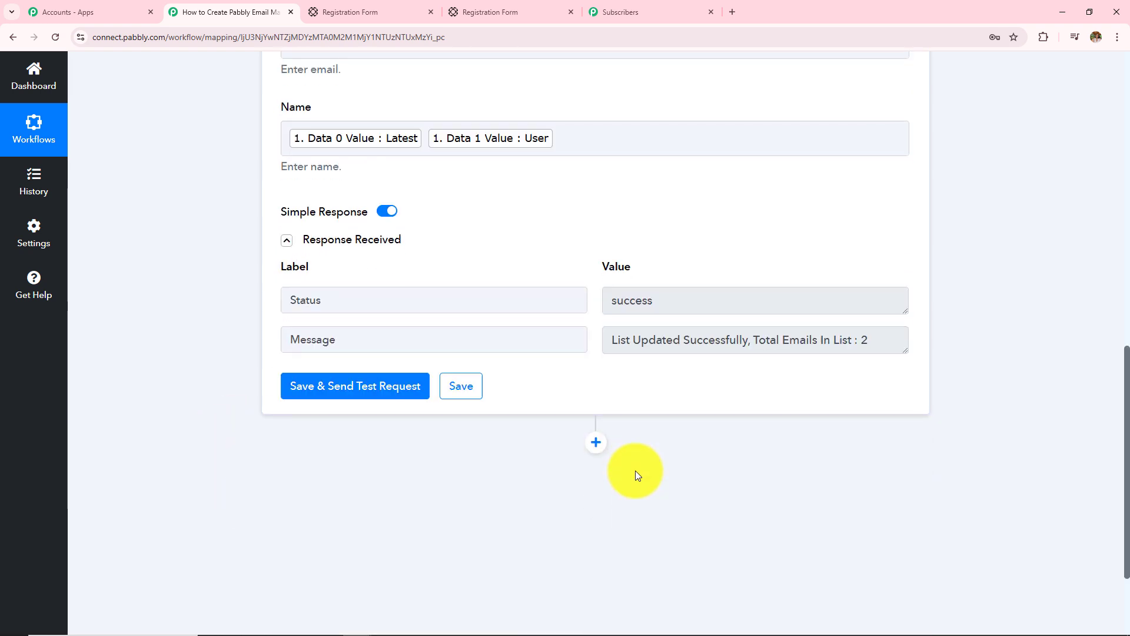
{"action": "left_click", "coordinate": [636, 11]}
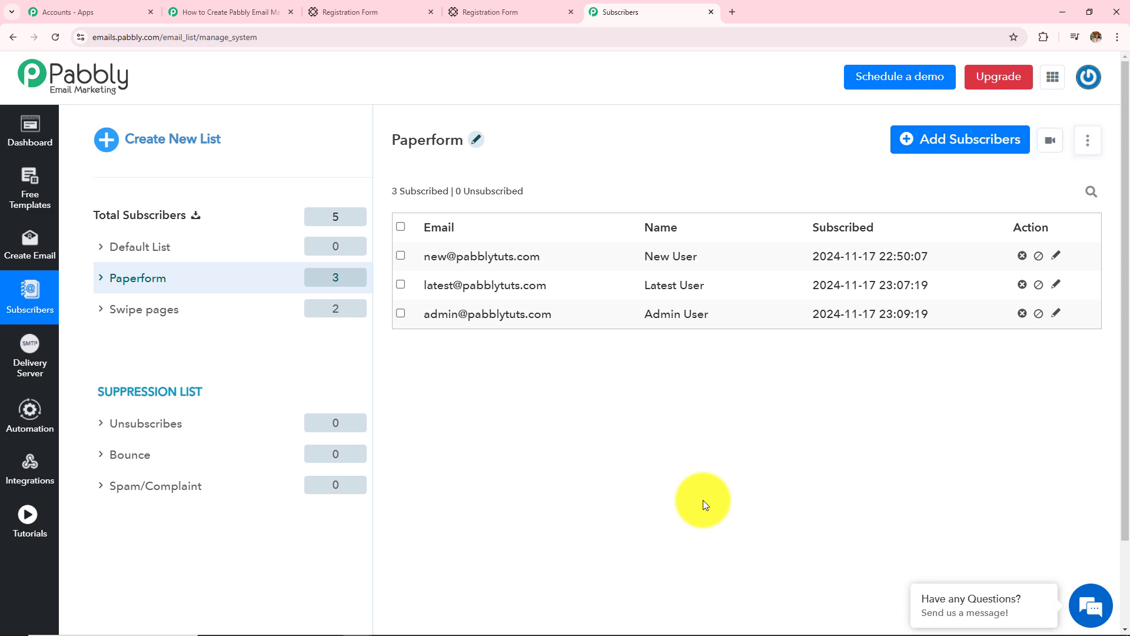
{"action": "left_click", "coordinate": [184, 12]}
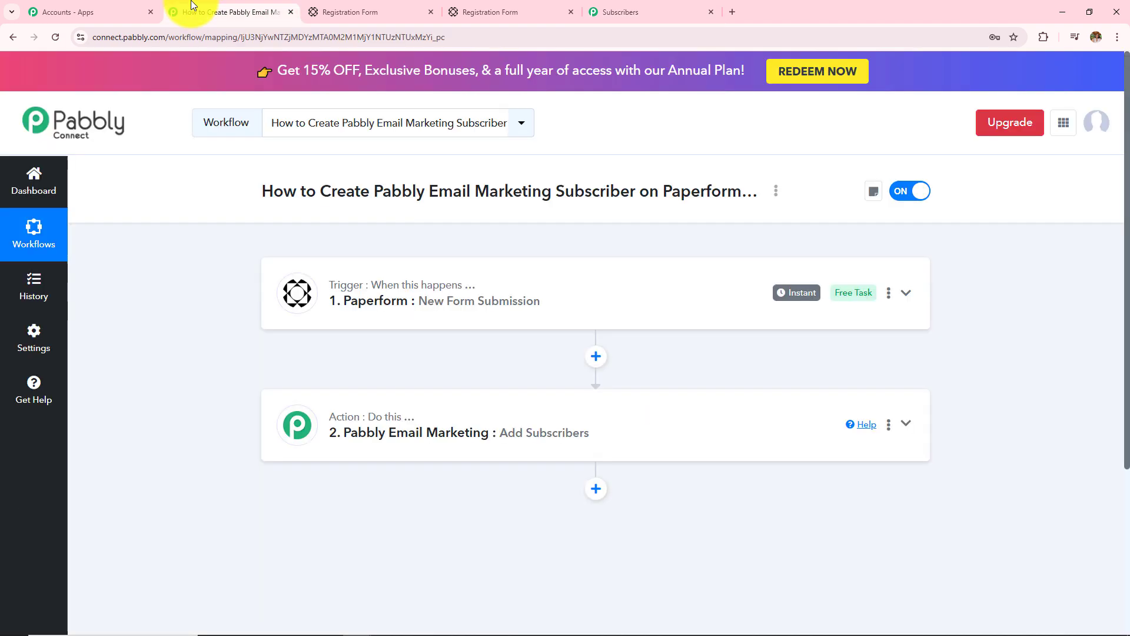